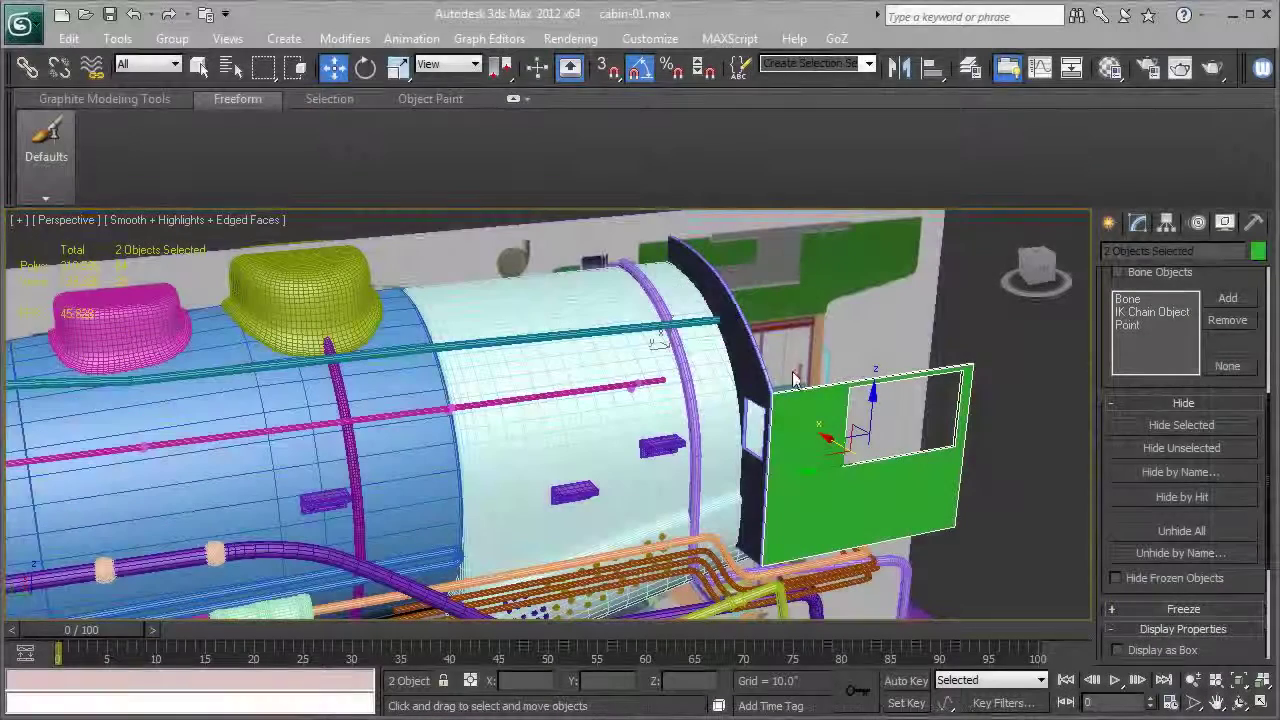
- Clone the front platform plate as one independent copy and place it at the cab end of the locomotive
middle_click_drag(692, 421, 741, 389)
scroll(694, 414, "down", 4)
middle_click_drag(408, 470, 786, 364)
left_click(405, 518)
middle_click_drag(716, 436, 463, 457)
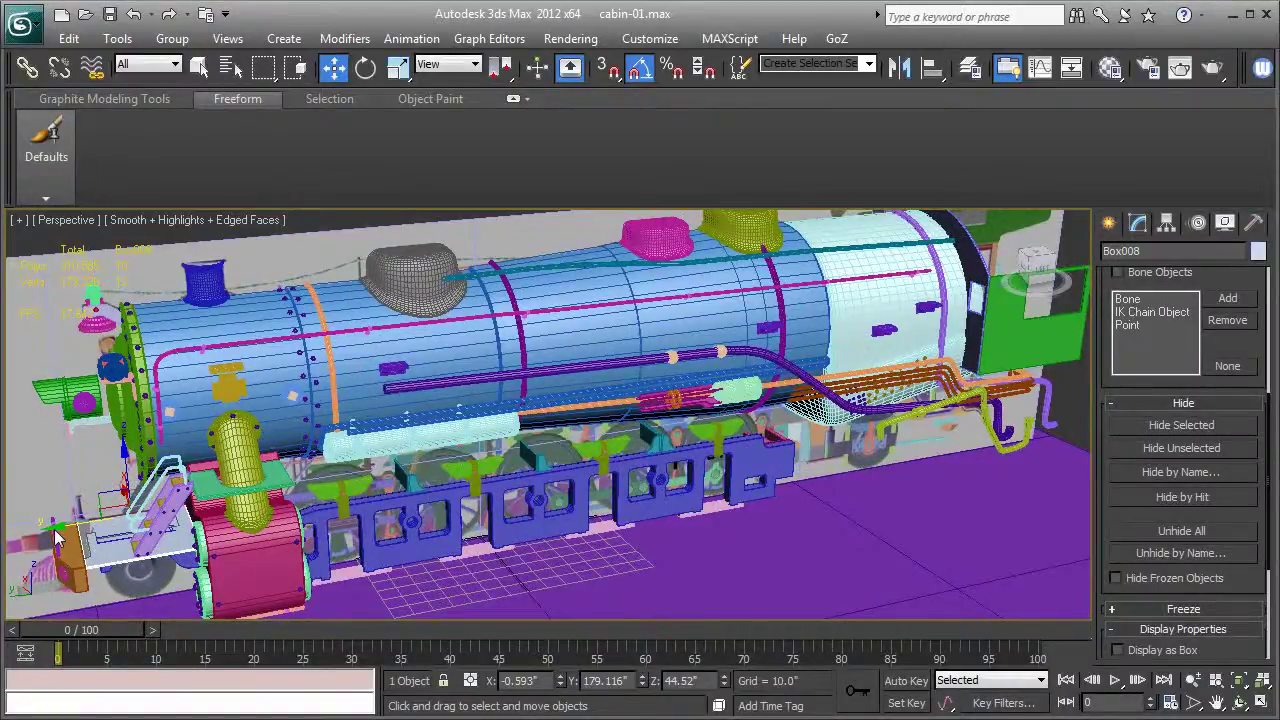
mouse_move(57, 537)
left_mouse_down("shift")
mouse_move(905, 418)
mouse_move(912, 405)
left_mouse_up("shift")
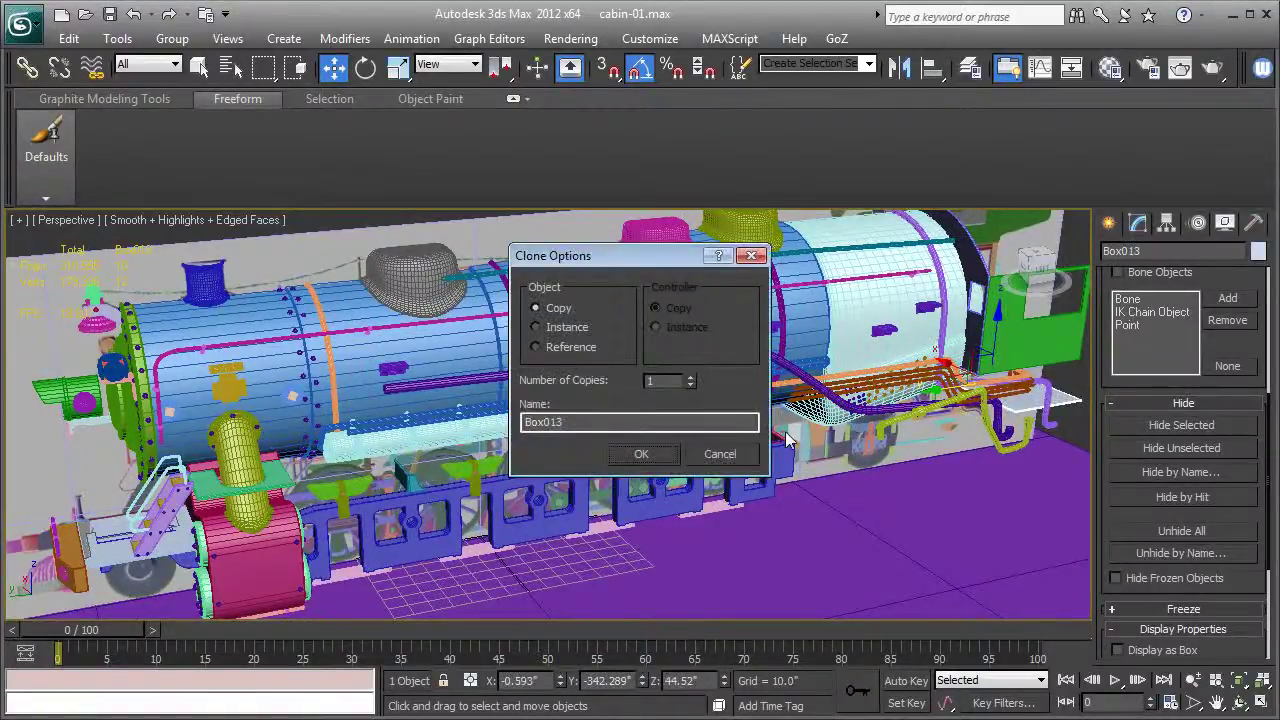
left_click(648, 455)
- Raise the copied plate to a height of about 88.5 inches inside the cab area behind the boiler
key("z")
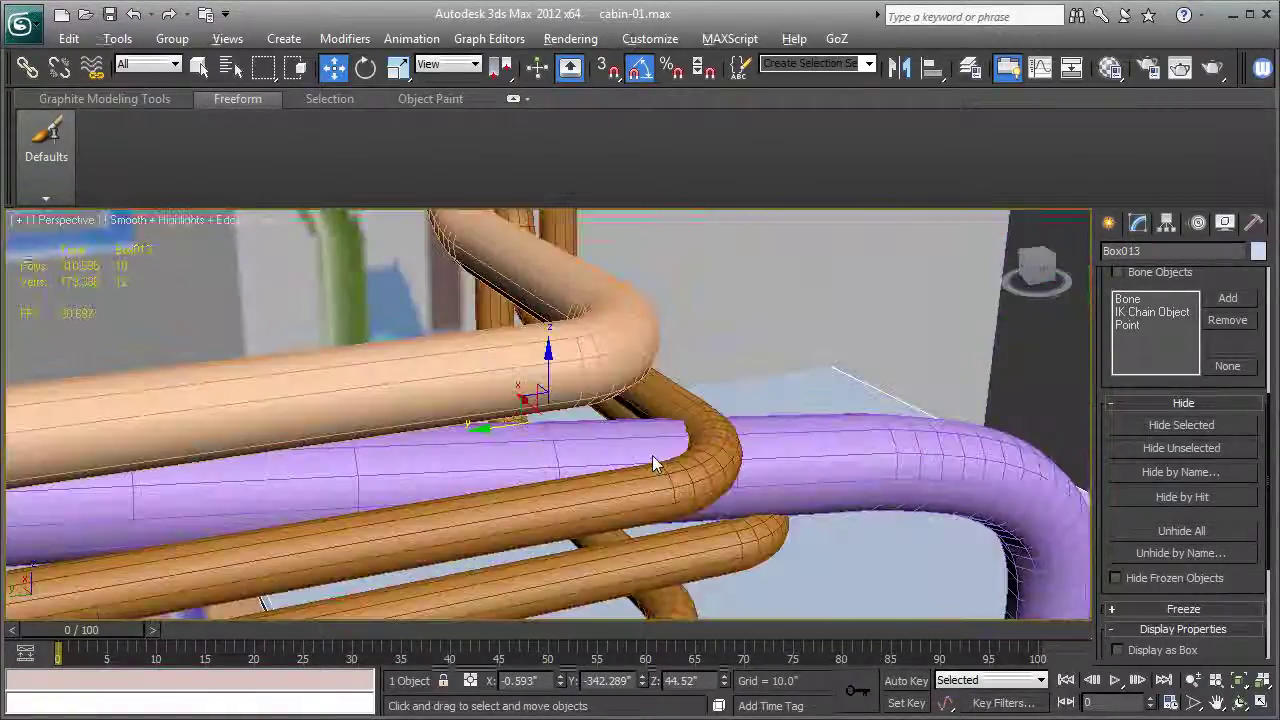
scroll(471, 486, "down", 5)
mouse_move(560, 446)
middle_mouse_down("alt")
mouse_move(531, 434)
mouse_move(546, 446)
middle_mouse_up("alt")
middle_click_drag(546, 446, 609, 586)
scroll(548, 470, "down", 3)
middle_click_drag(548, 473, 545, 522, "alt")
left_click_drag(585, 515, 592, 366)
middle_click_drag(592, 366, 916, 323, "alt")
- Widen the cab floor plate along X toward both side walls and shift it slightly sideways to centre it
key("r")
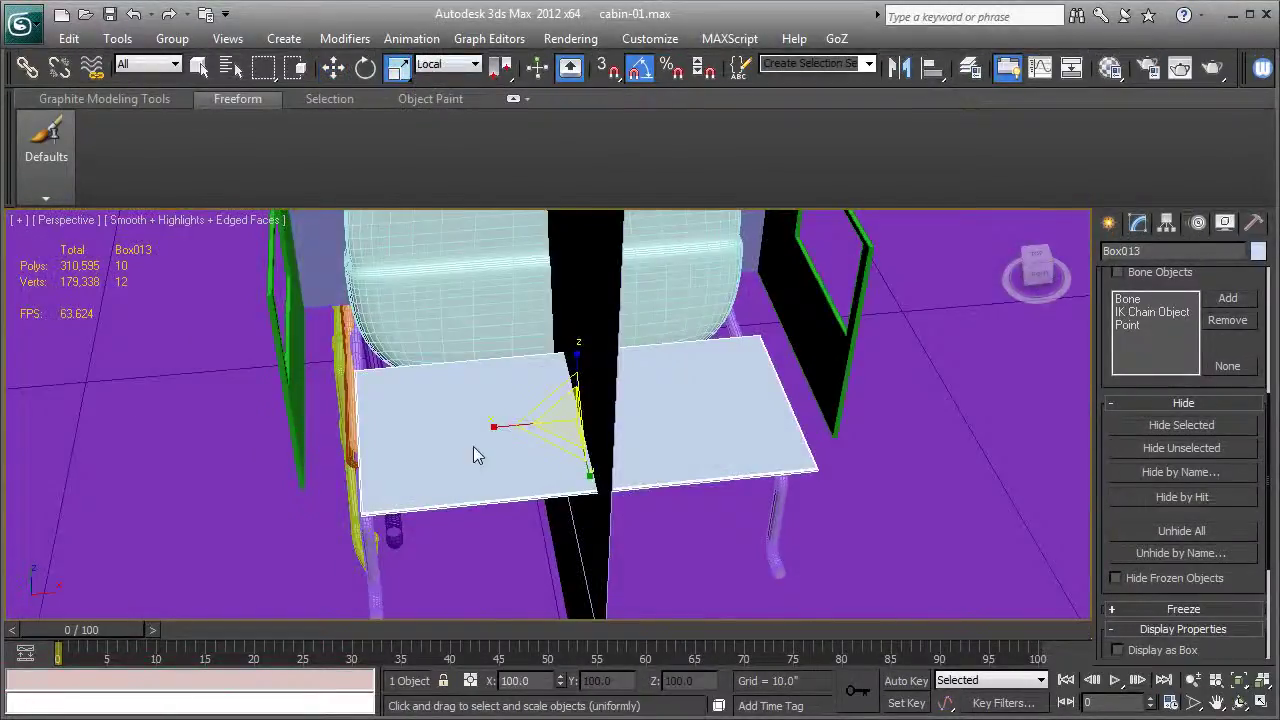
left_click_drag(494, 429, 474, 430)
key("w")
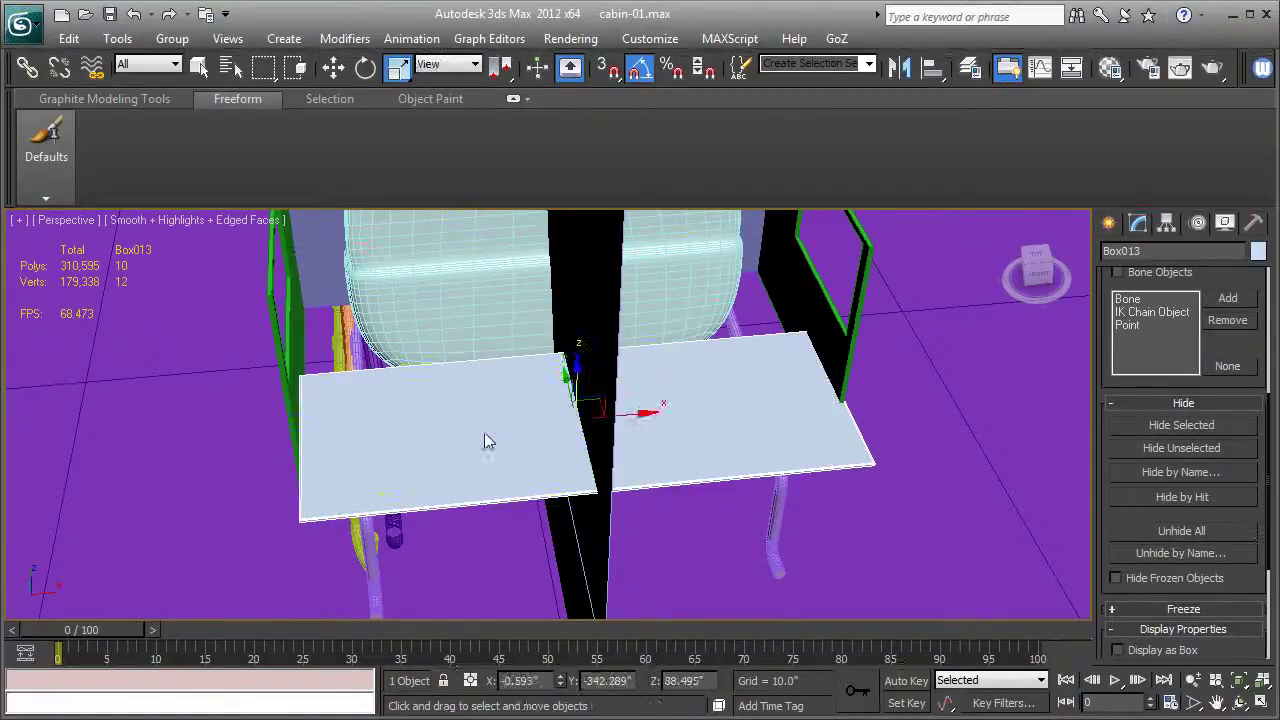
left_click_drag(630, 425, 628, 425)
- Slide the cab floor plate forward along the locomotive toward the cab's front wall
middle_click_drag(567, 407, 612, 444, "alt")
left_click_drag(548, 400, 397, 312)
middle_click_drag(397, 312, 525, 172, "alt")
middle_click_drag(457, 318, 539, 430, "alt")
- Lower the cab floor plate by about 10 inches, close to the bottom edge of the side walls
left_click(436, 350)
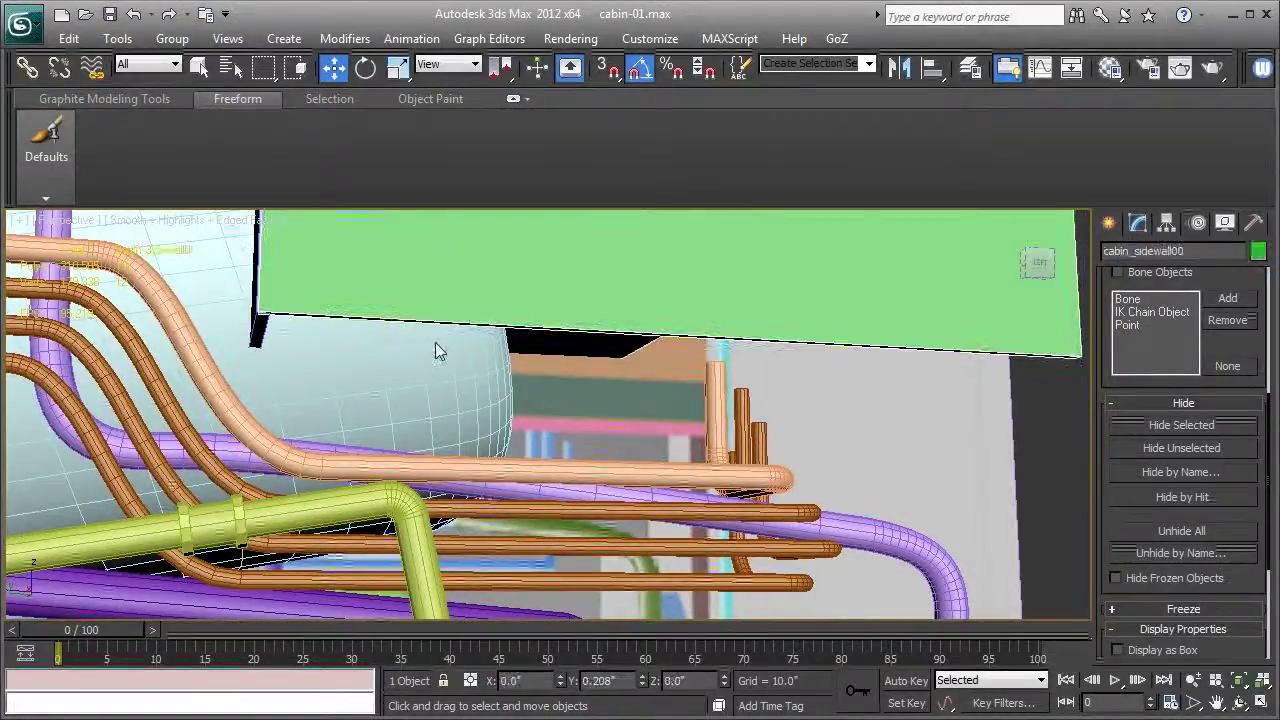
key("F3")
middle_click_drag(436, 350, 447, 398, "alt")
left_click(480, 333)
key("F3")
left_click_drag(460, 343, 466, 404)
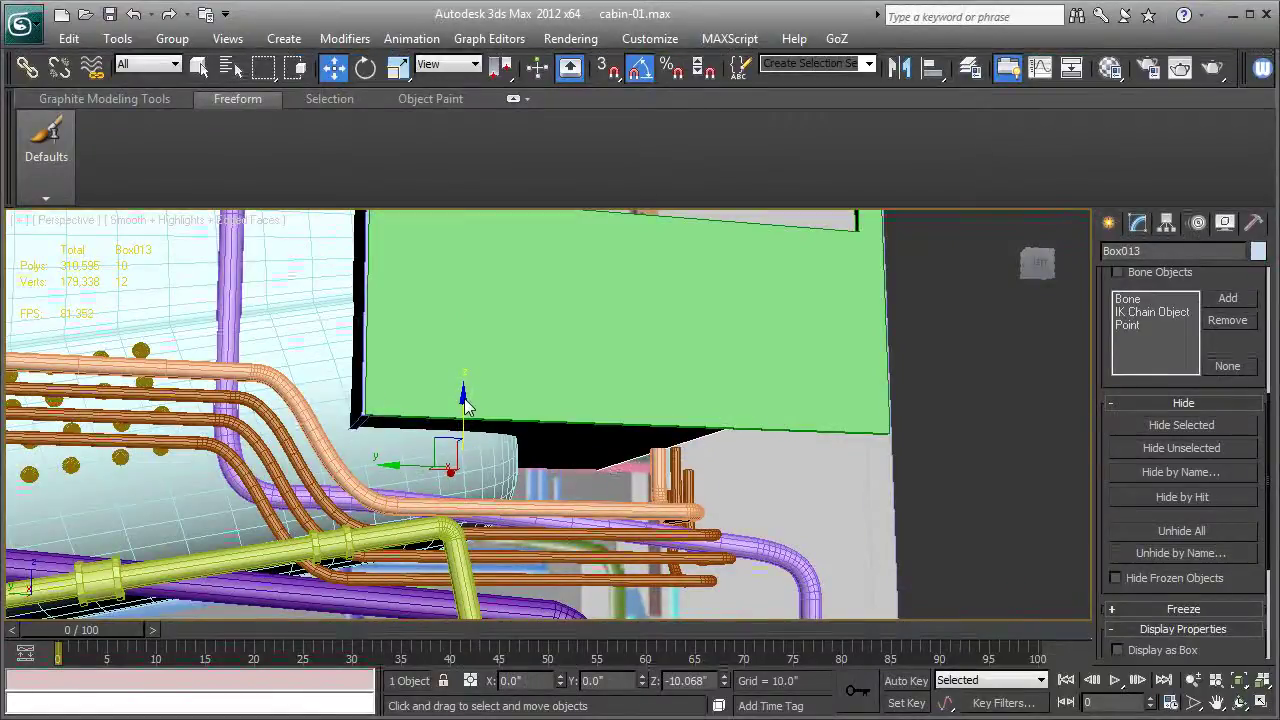
middle_click_drag(534, 390, 476, 402, "alt")
- Move the floor plate's rear edge vertices backward to line up with the rear ends of the cab side walls
left_click(1138, 225)
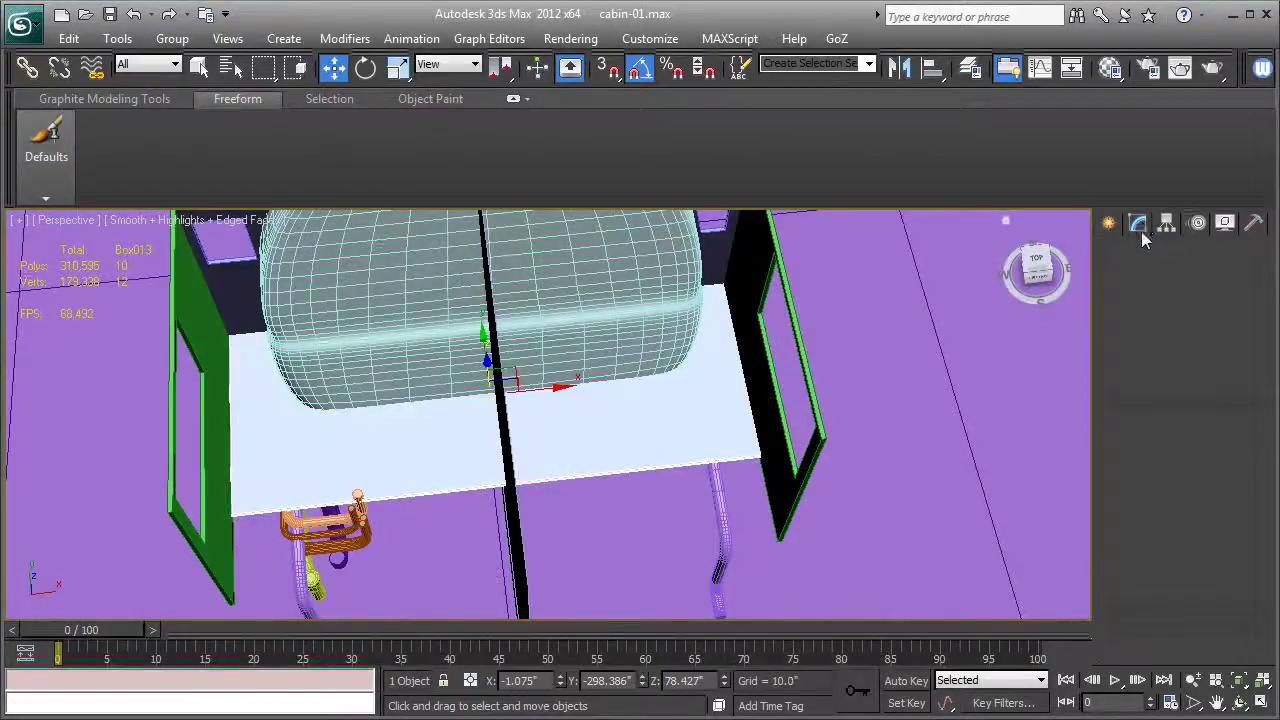
left_click(1112, 303)
left_click(1150, 320)
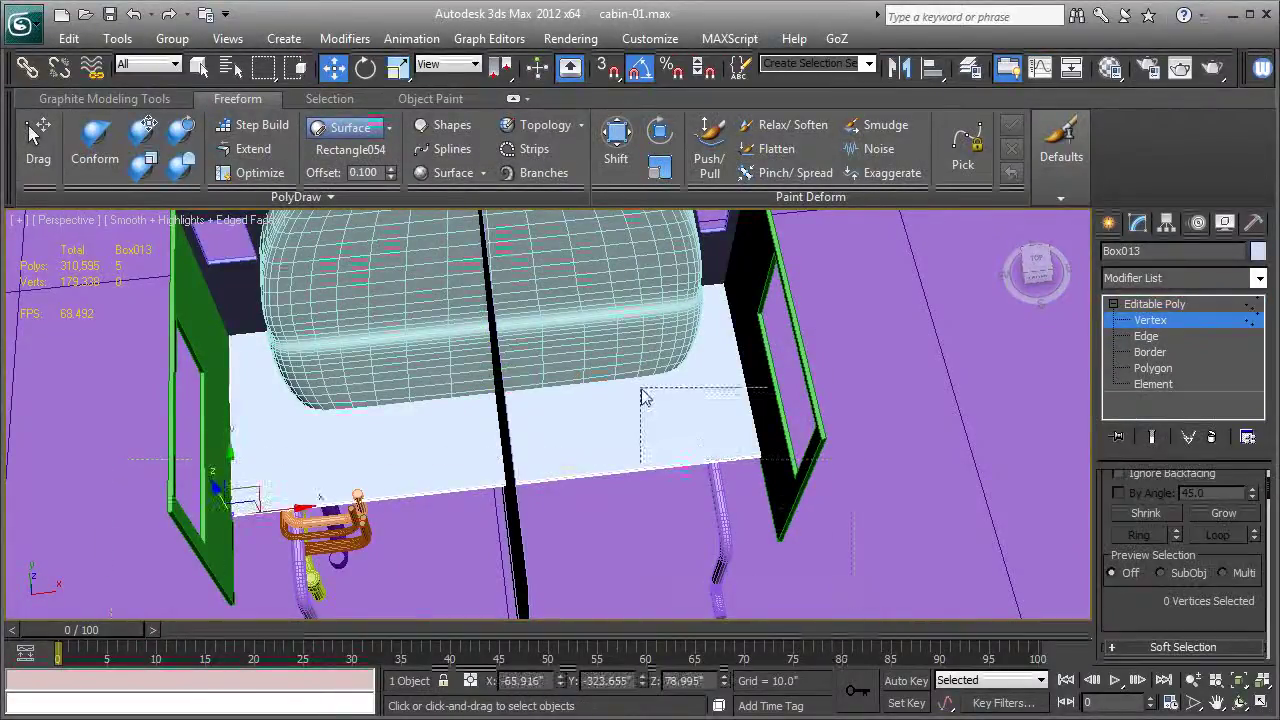
key("z")
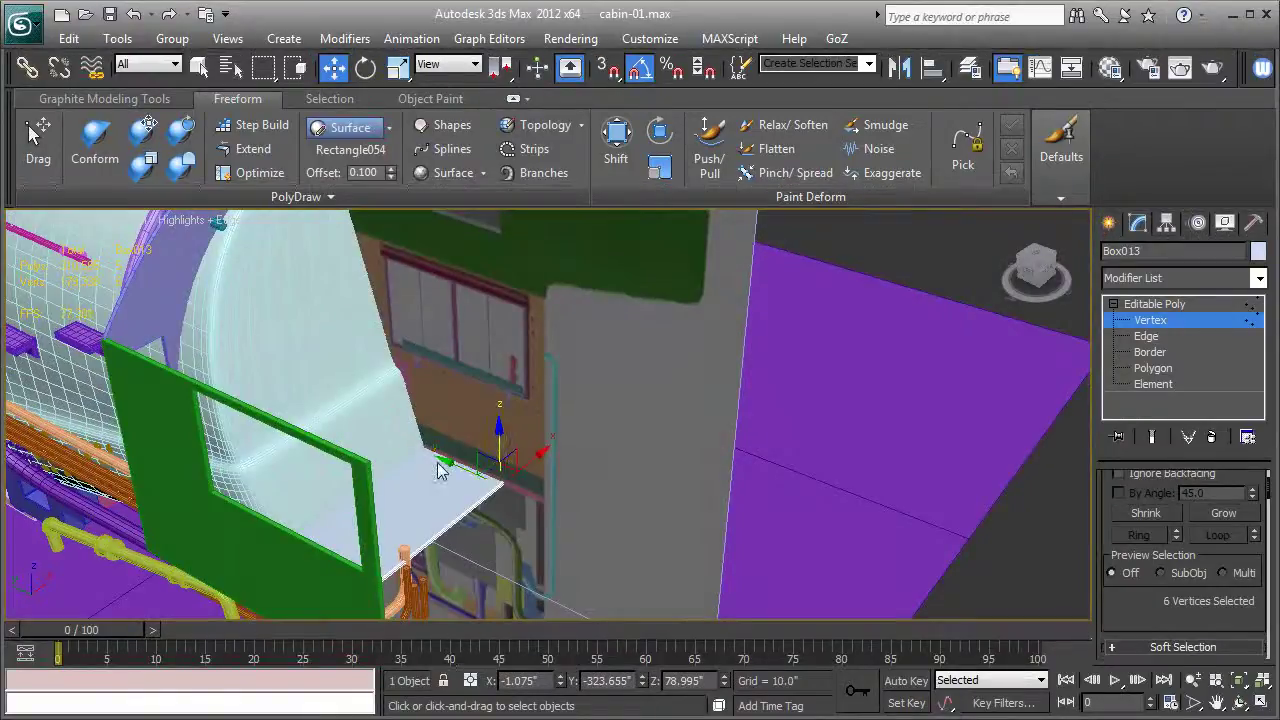
left_click_drag(446, 465, 488, 479)
middle_click_drag(488, 479, 478, 372)
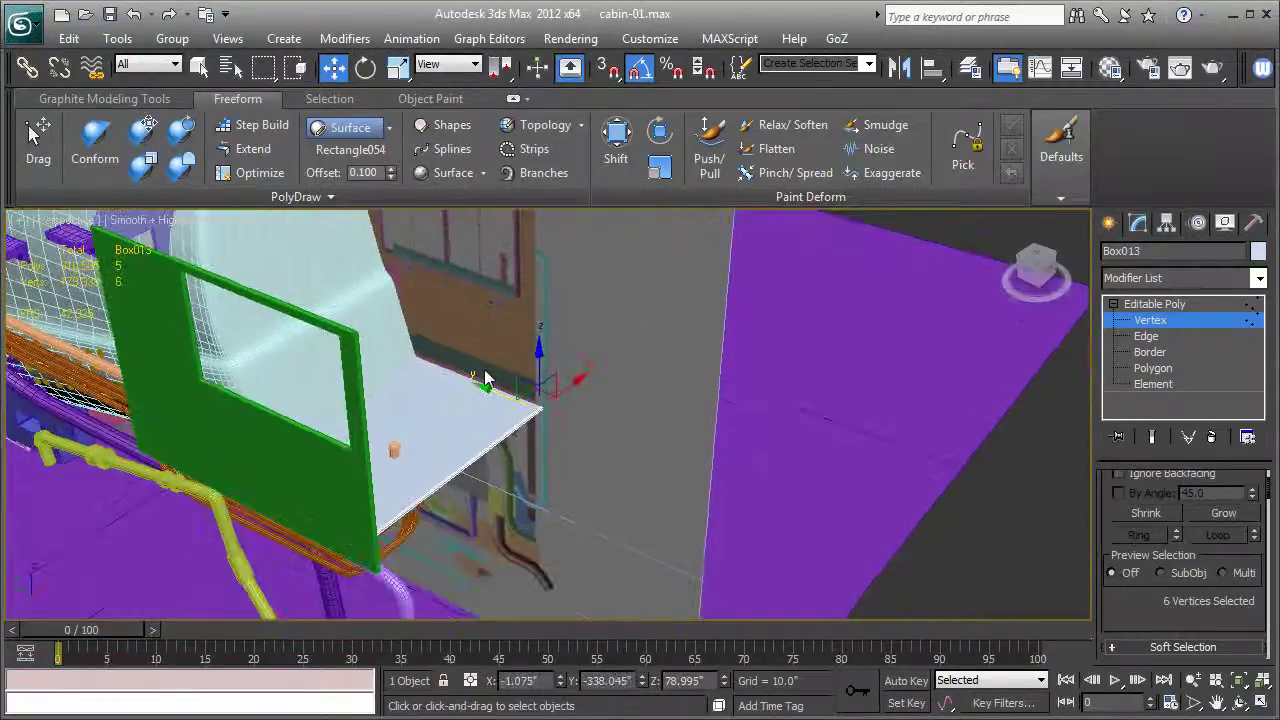
left_click_drag(490, 402, 516, 404)
middle_click_drag(523, 320, 708, 329, "alt")
left_click(1166, 304)
- Shift the vertices of the floor's positive-X side about 0.84 inch inward to meet the cab side wall
middle_click_drag(746, 374, 708, 370, "alt")
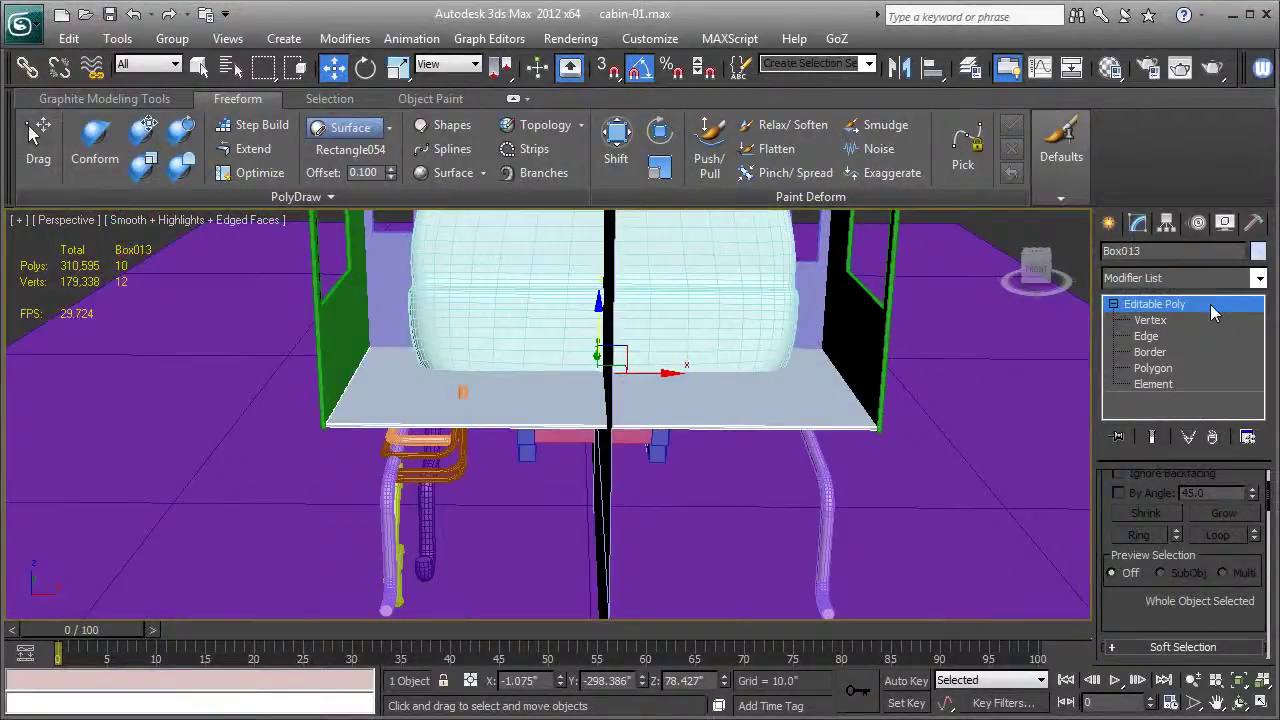
left_click(1158, 319)
left_click_drag(769, 297, 998, 565)
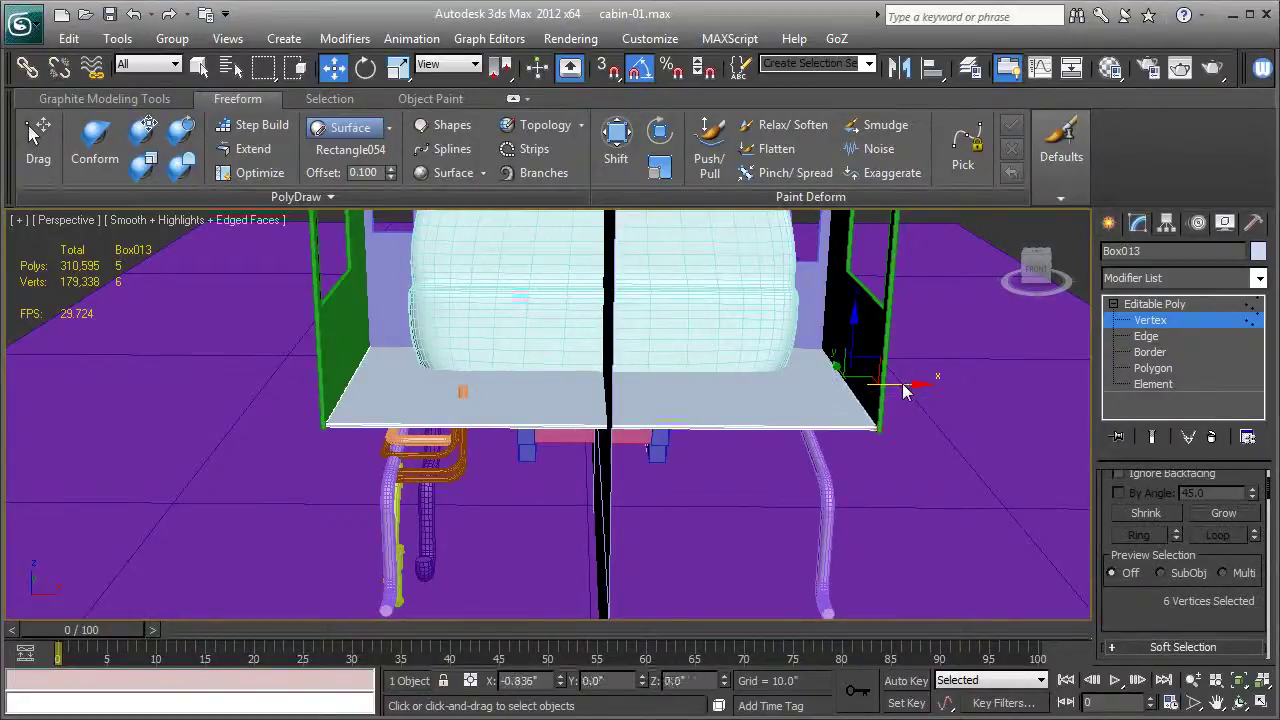
left_click(1155, 304)
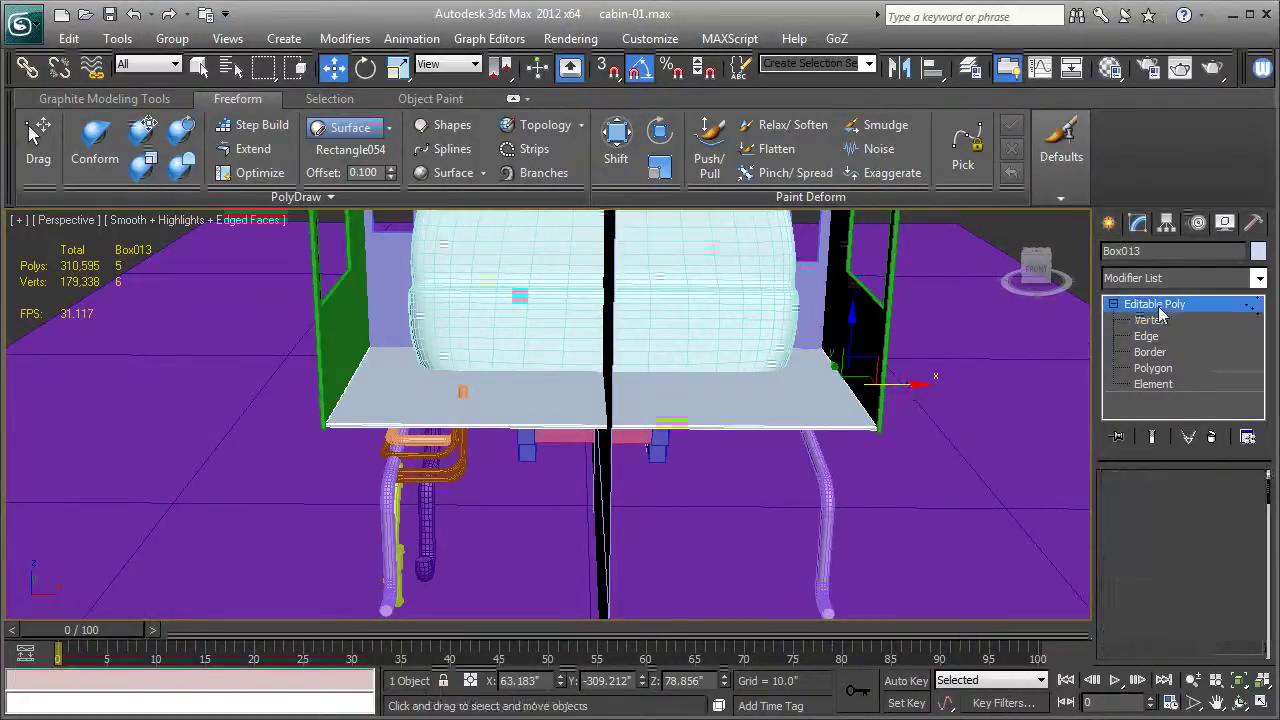
middle_click_drag(677, 363, 655, 428, "alt")
scroll(651, 429, "up", 2)
key("F4")
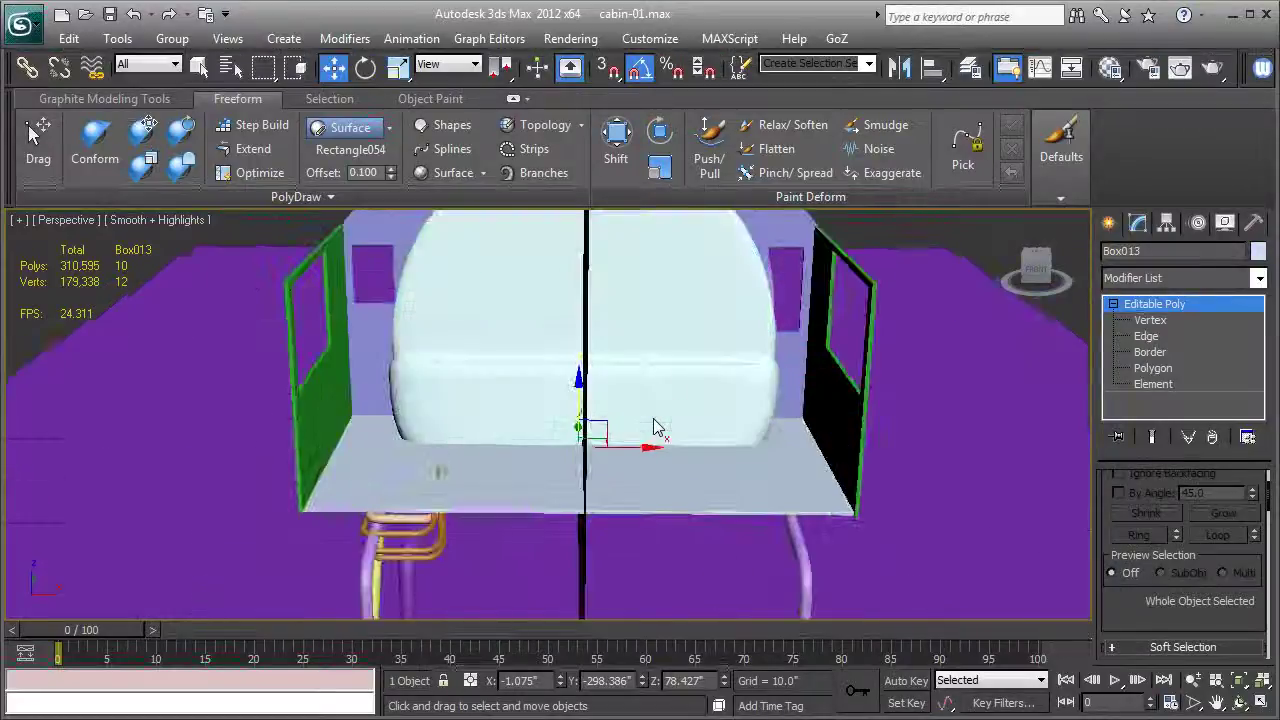
key("F4")
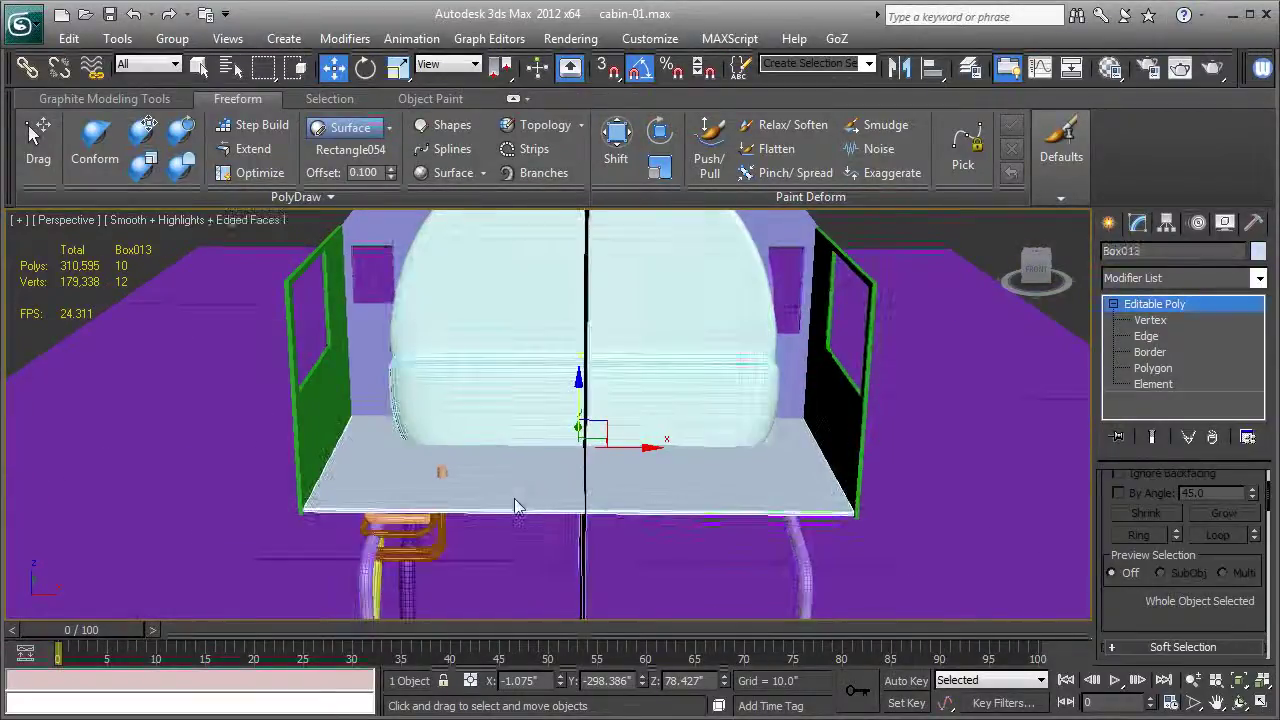
- Create a standard plane about 78.9 by 138.3 inches in the Top view, slightly overhanging the cab on all sides
middle_click_drag(429, 469, 440, 503)
key("t")
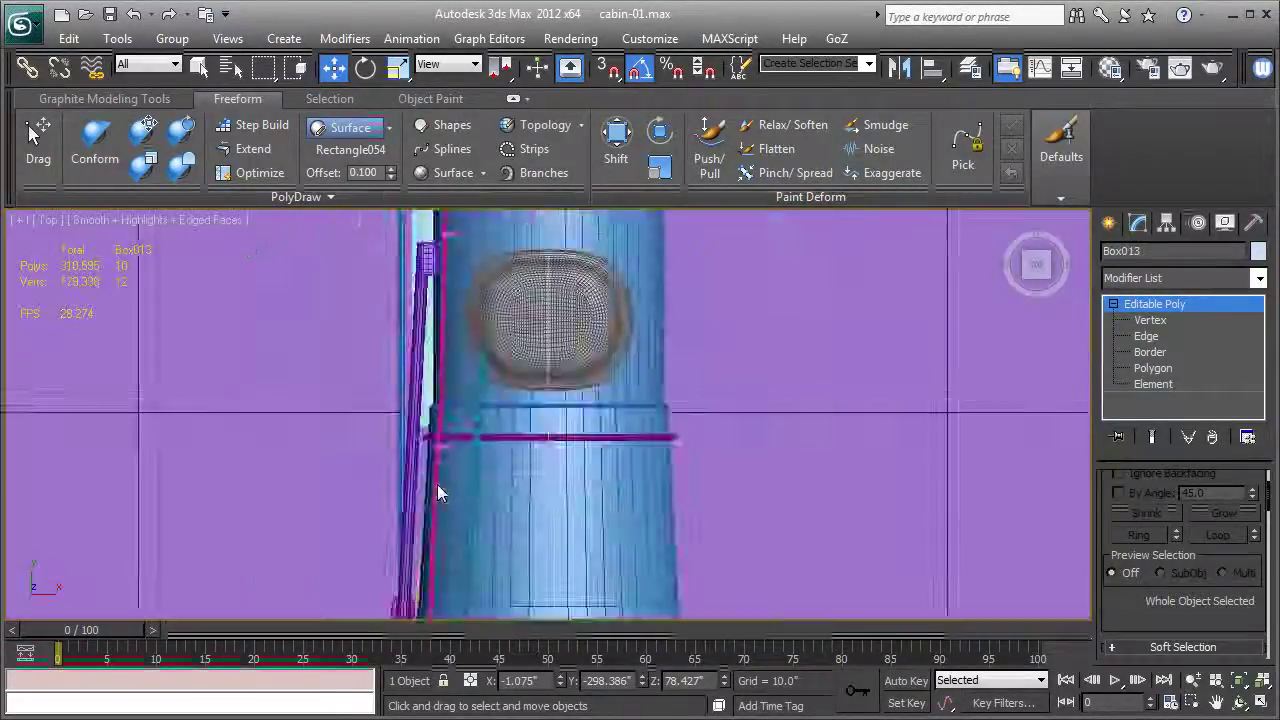
scroll(485, 391, "down", 2)
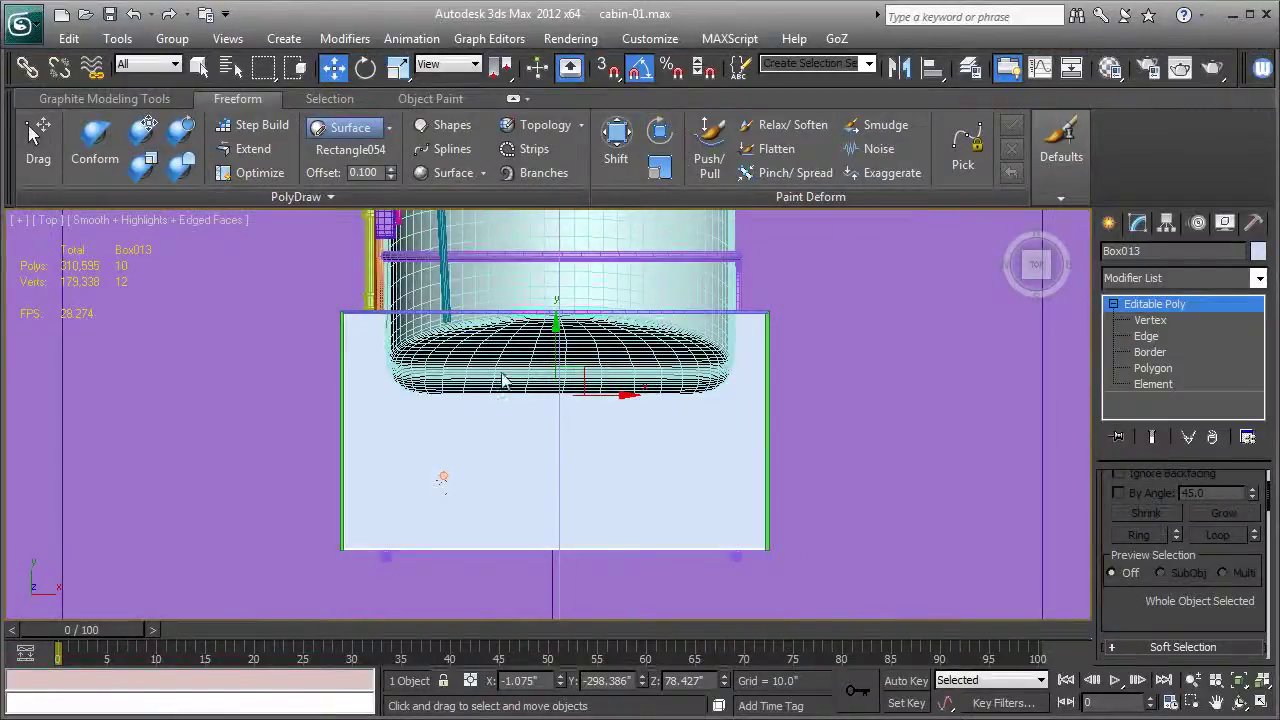
middle_click_drag(479, 463, 503, 427)
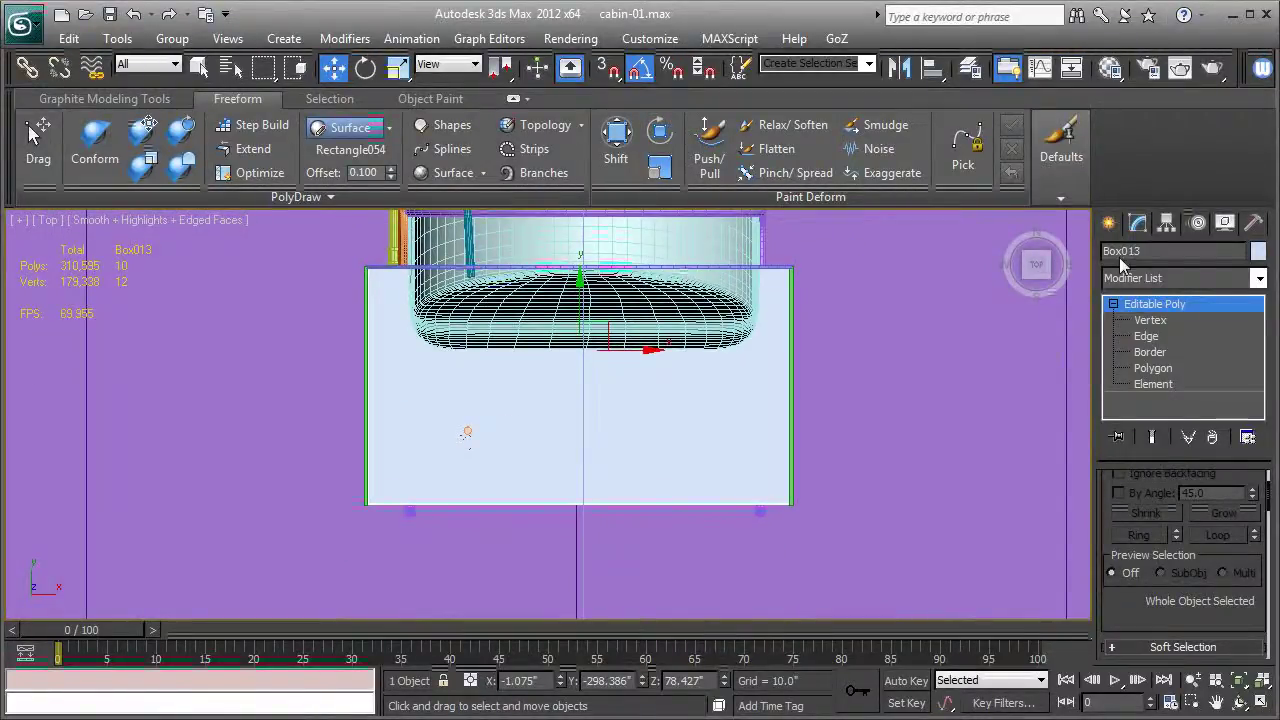
left_click(1108, 222)
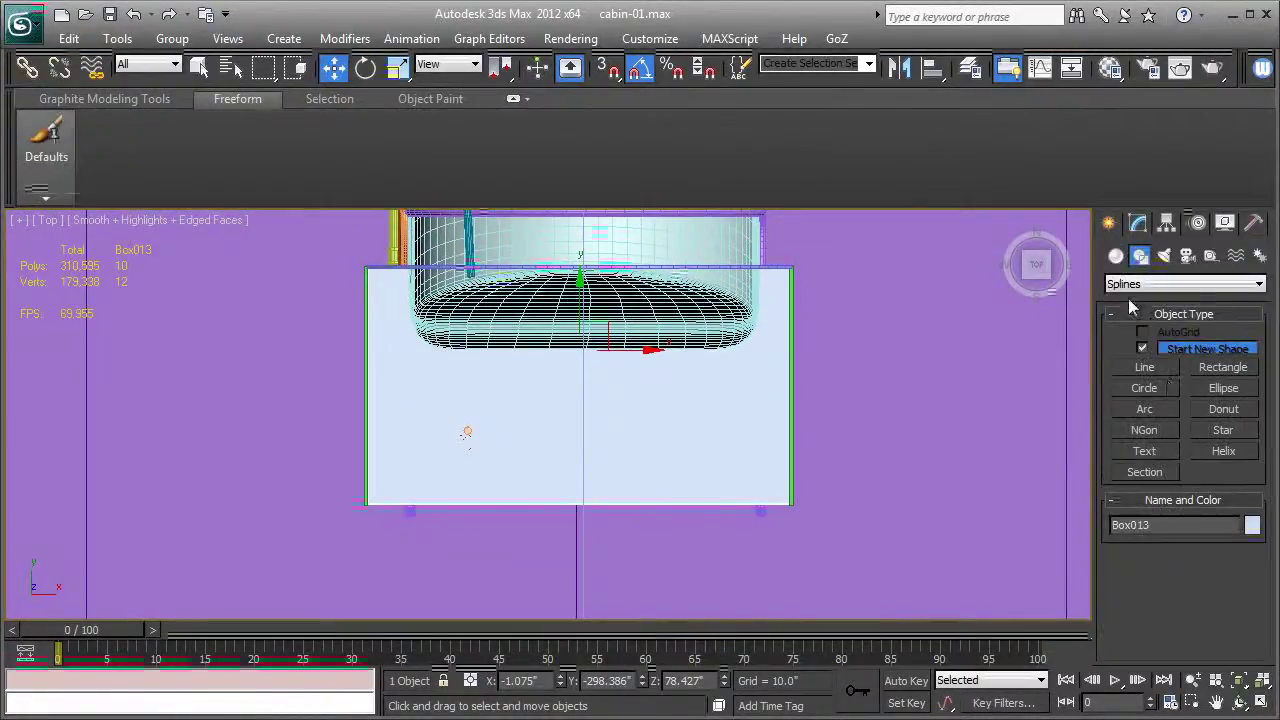
left_click(1117, 258)
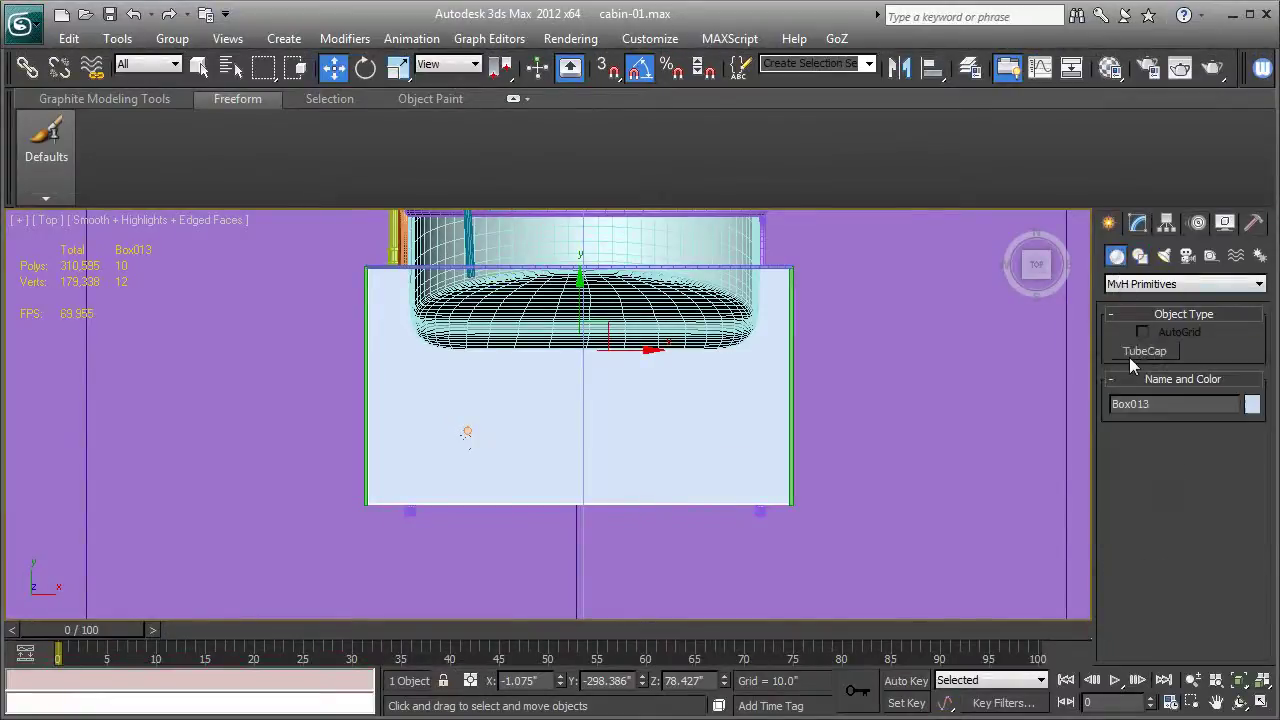
left_click(1148, 286)
left_click(1146, 301)
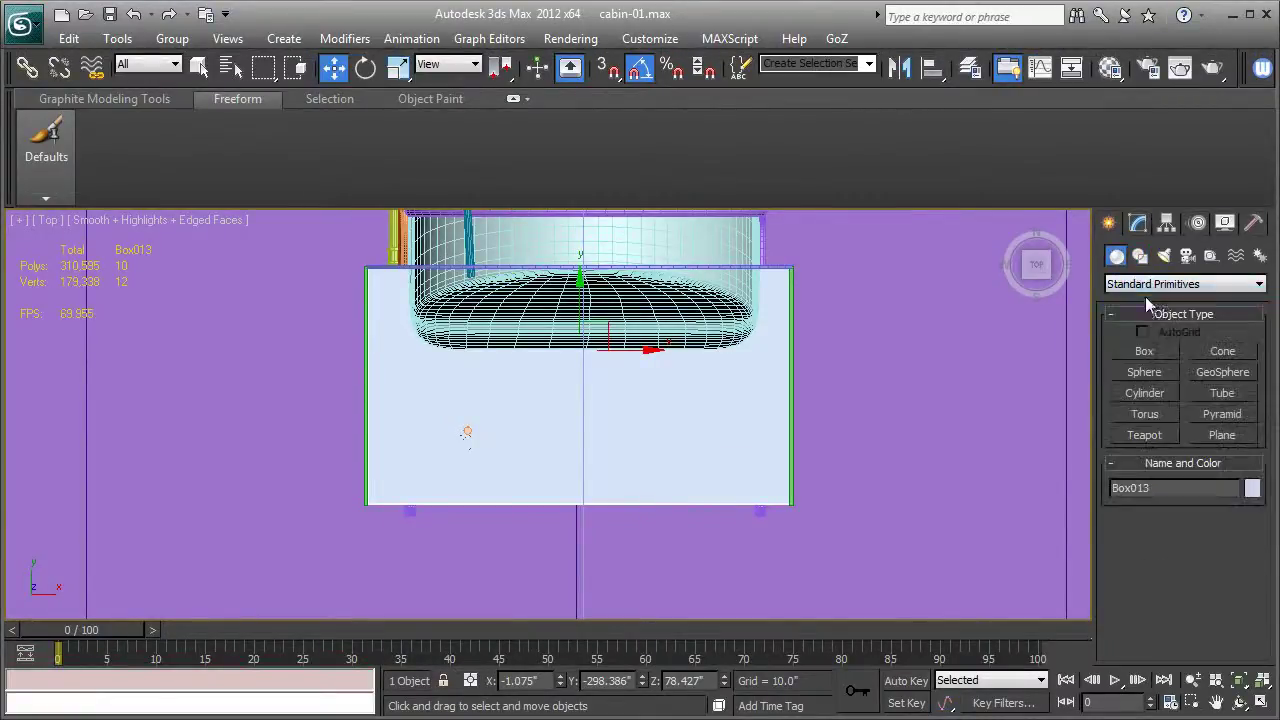
left_click(1220, 436)
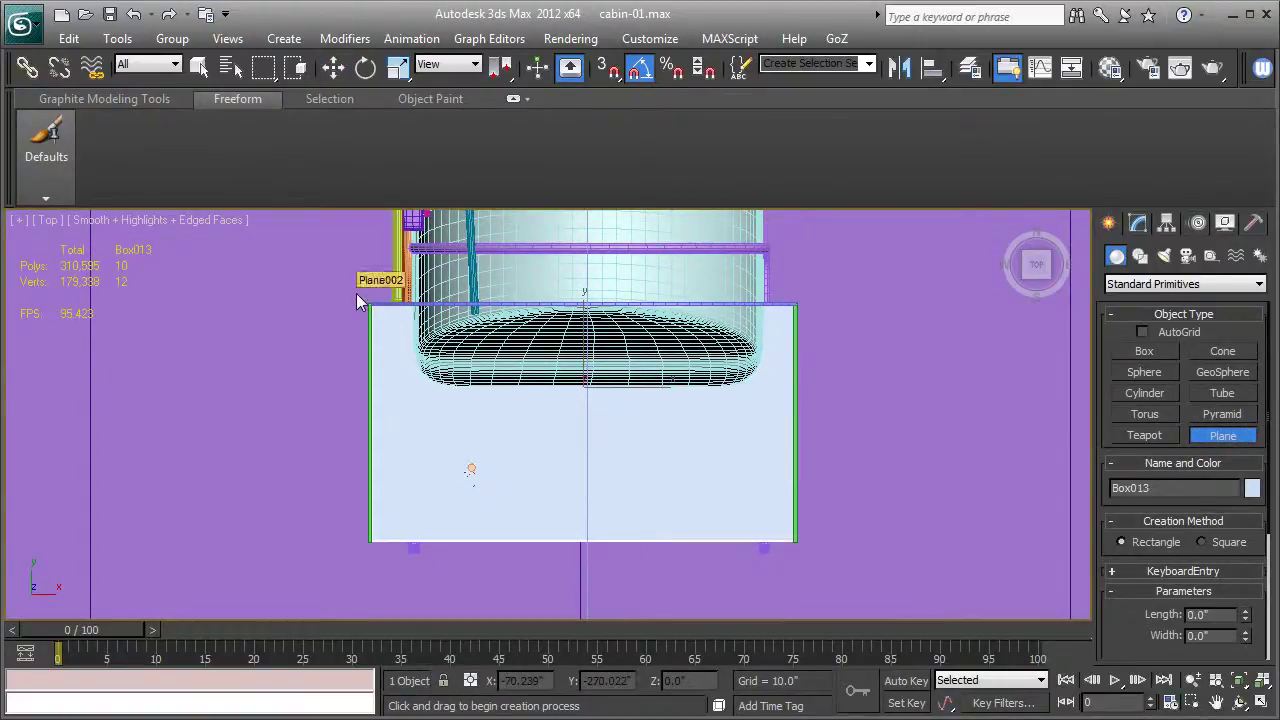
left_click_drag(357, 300, 811, 555)
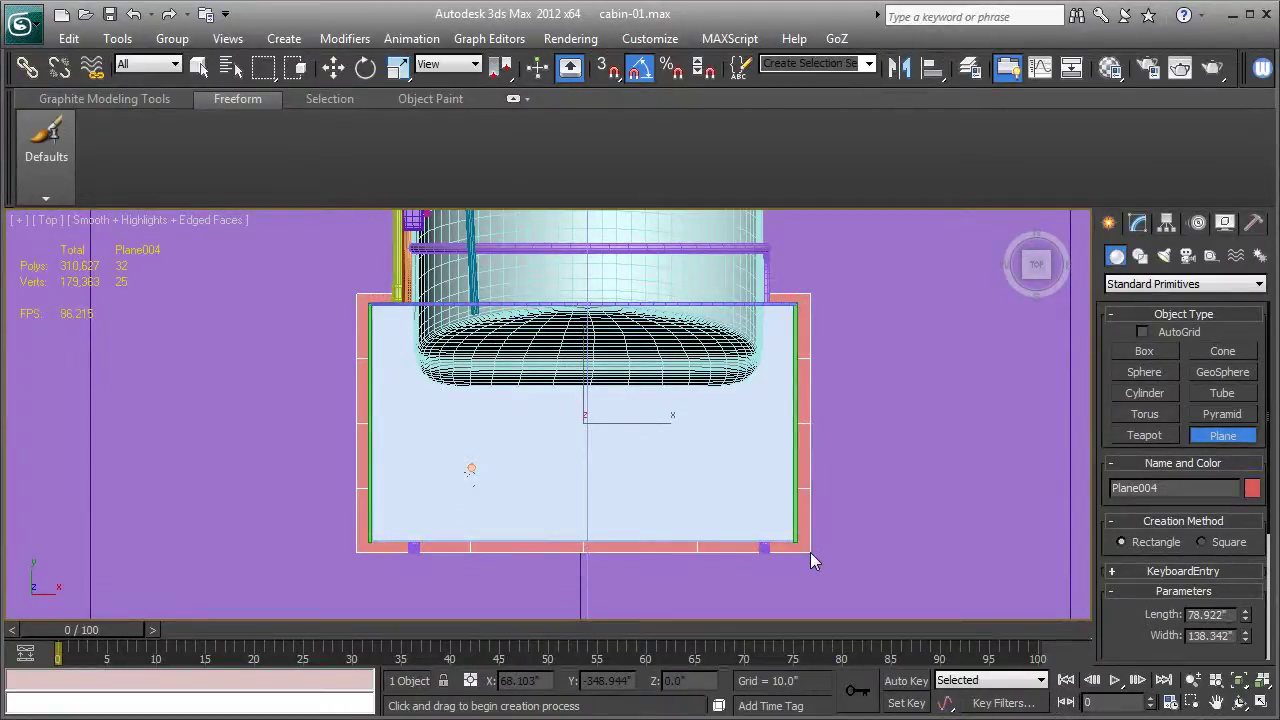
- Raise the new roof plane to a height of about 168.5 inches, just above the arched cab wall
left_click(334, 68)
key("p")
middle_click_drag(520, 363, 646, 314, "alt")
scroll(646, 314, "down", 5)
middle_click_drag(634, 360, 568, 487)
left_click_drag(563, 487, 563, 240)
middle_click_drag(563, 240, 651, 380, "alt")
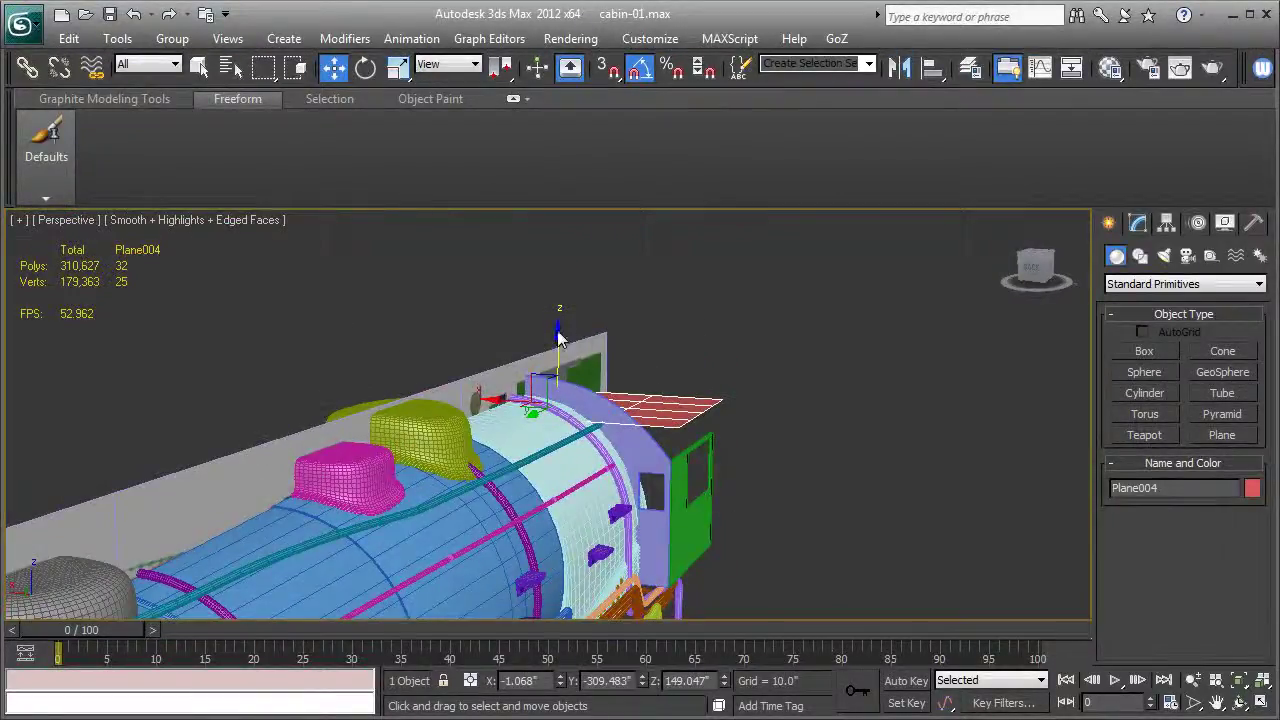
mouse_move(560, 337)
left_mouse_down()
mouse_move(560, 280)
mouse_move(572, 320)
left_mouse_up()
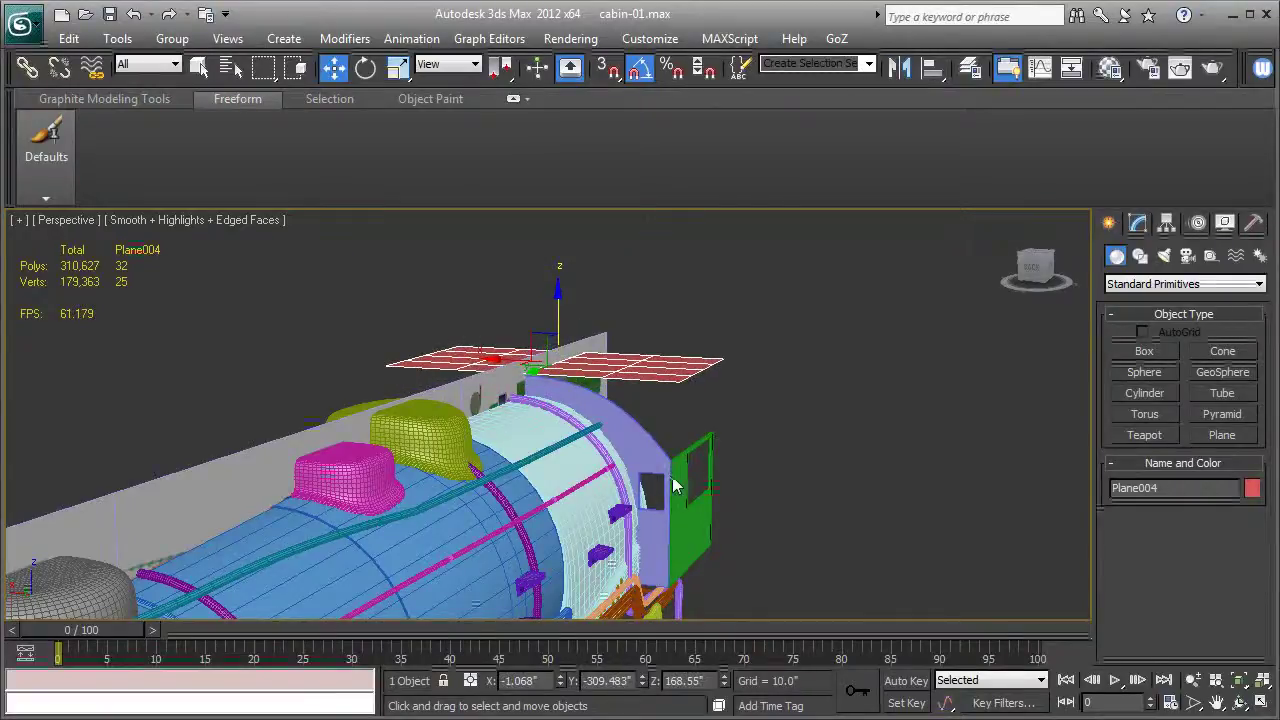
- Isolate the roof plane together with the cab's front wall and both side walls
left_click(685, 515, "ctrl")
left_click(404, 439, "ctrl")
middle_click_drag(404, 439, 385, 518, "alt")
left_click(387, 534, "ctrl")
key("alt+q")
scroll(694, 466, "down", 3)
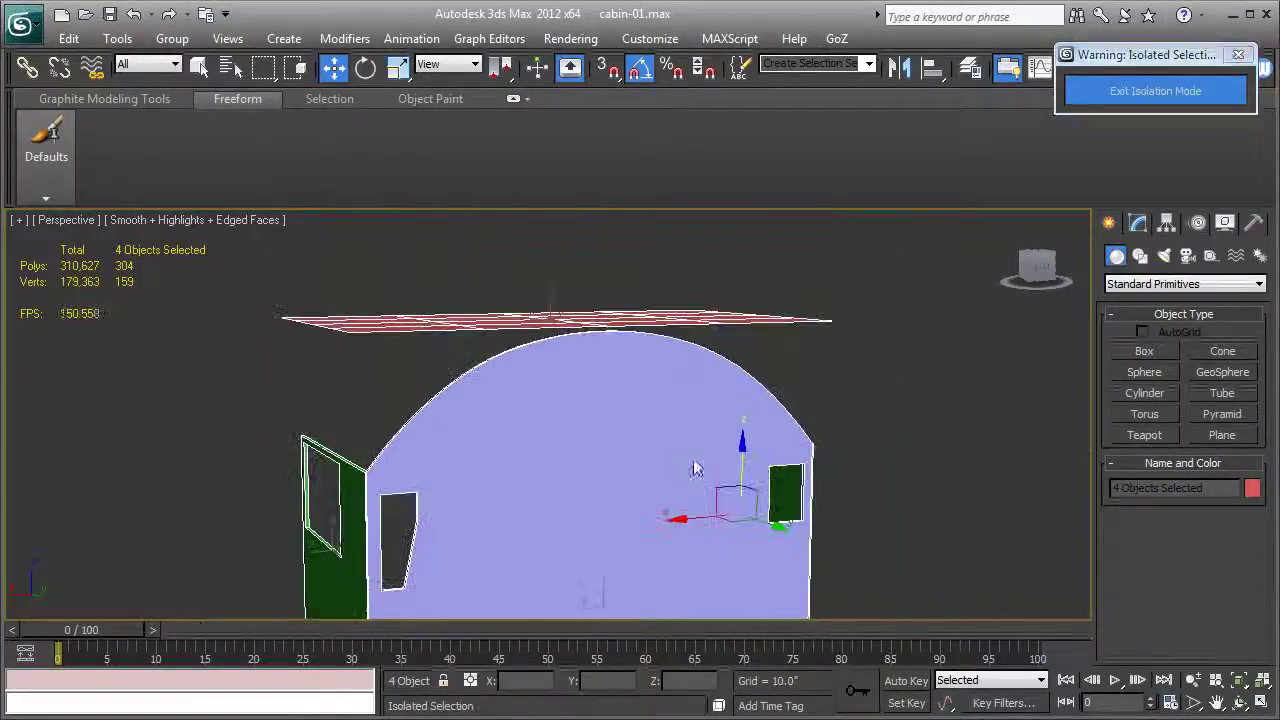
middle_click_drag(891, 397, 794, 437, "alt")
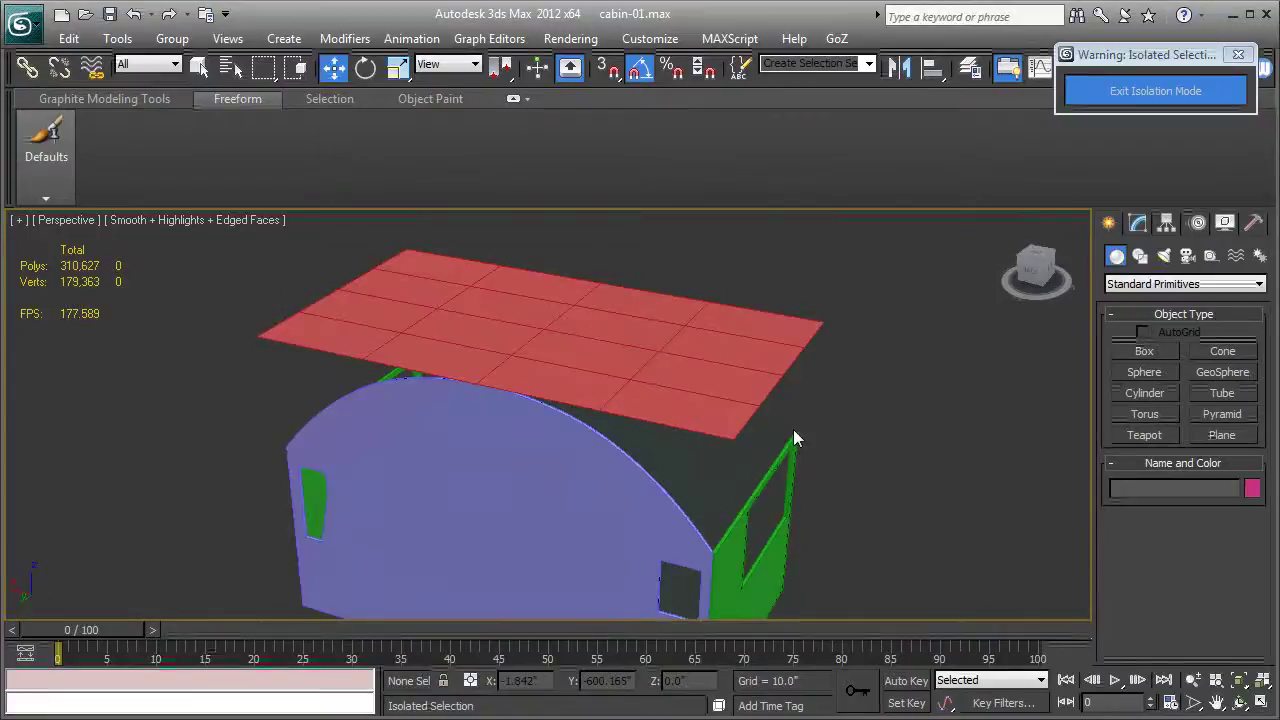
- Set the roof plane's width segments to 8
left_click(672, 378)
left_click(1139, 224)
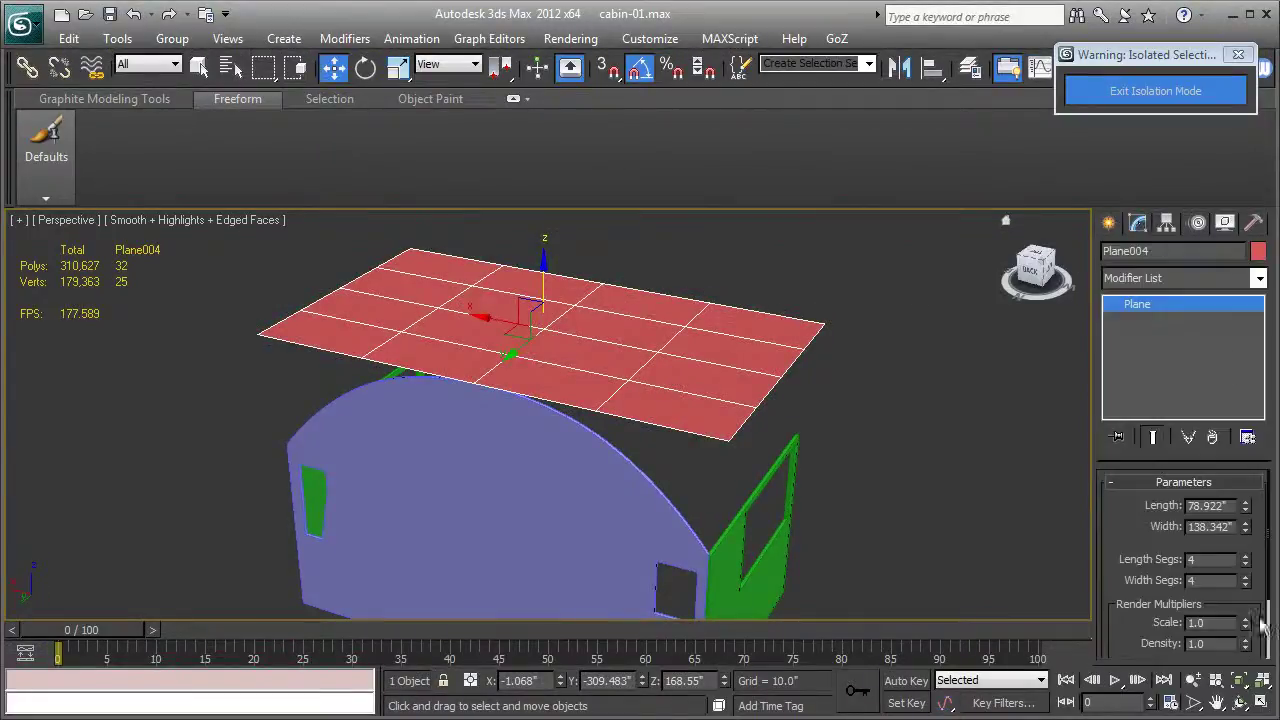
left_click(1245, 585)
left_click(1245, 585)
left_click(1245, 585)
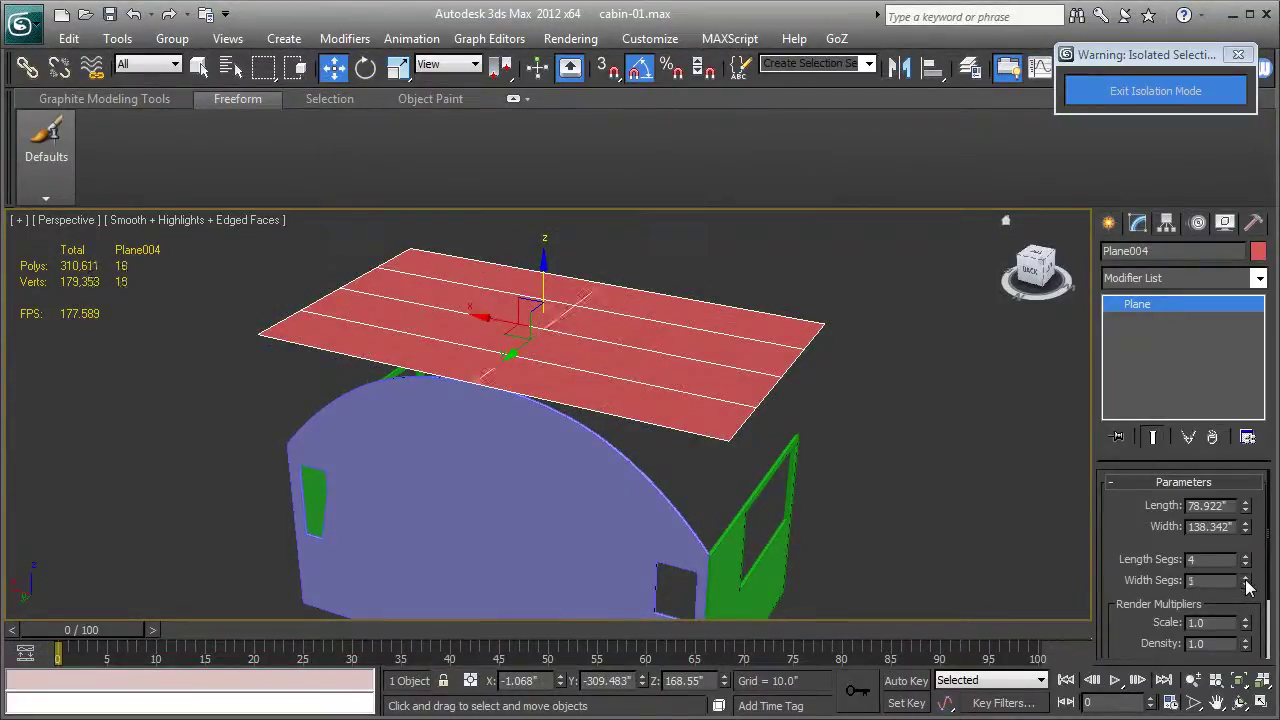
left_click(1246, 579)
left_click(1246, 579)
left_click(1246, 579)
left_click(1246, 579)
left_click(1246, 579)
left_click(1246, 579)
left_click(1246, 579)
- Convert the roof plane to an Editable Poly
middle_click_drag(843, 537, 886, 420, "alt")
right_click(1121, 303)
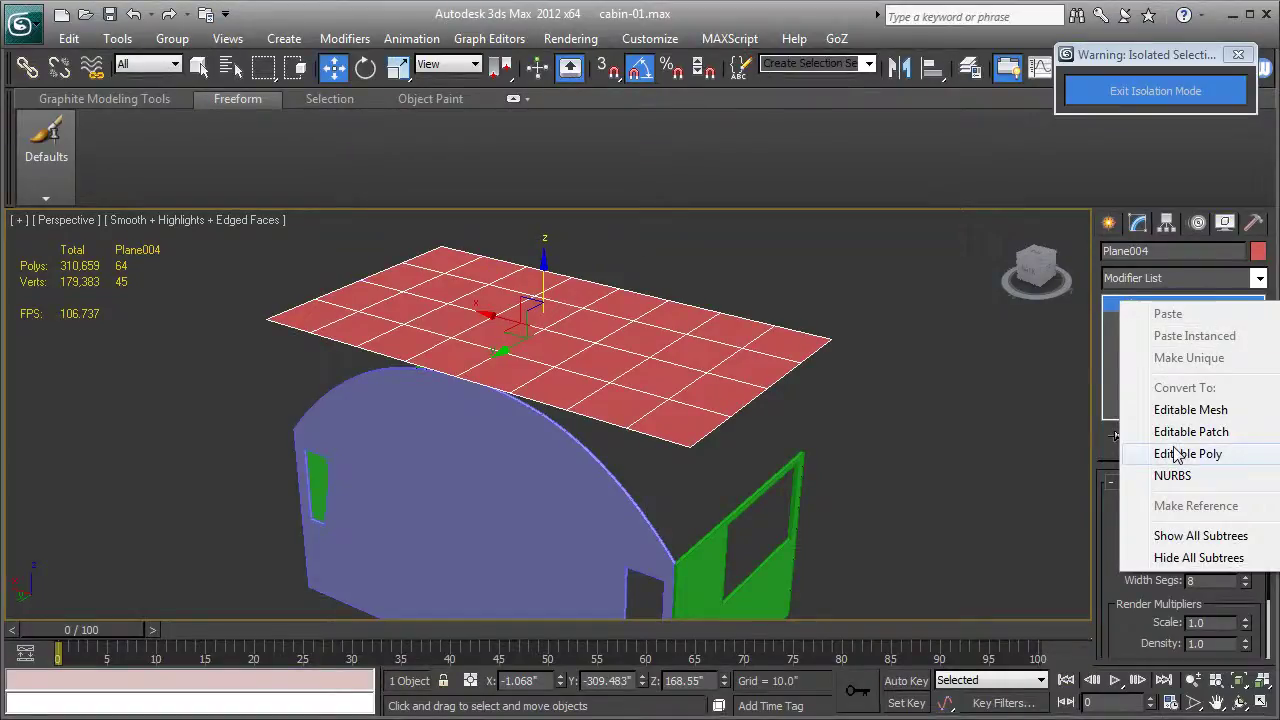
left_click(1187, 454)
- Apply a Bend modifier to the roof plane with an angle of 13.5 and the bend axis set to X
left_click(1135, 279)
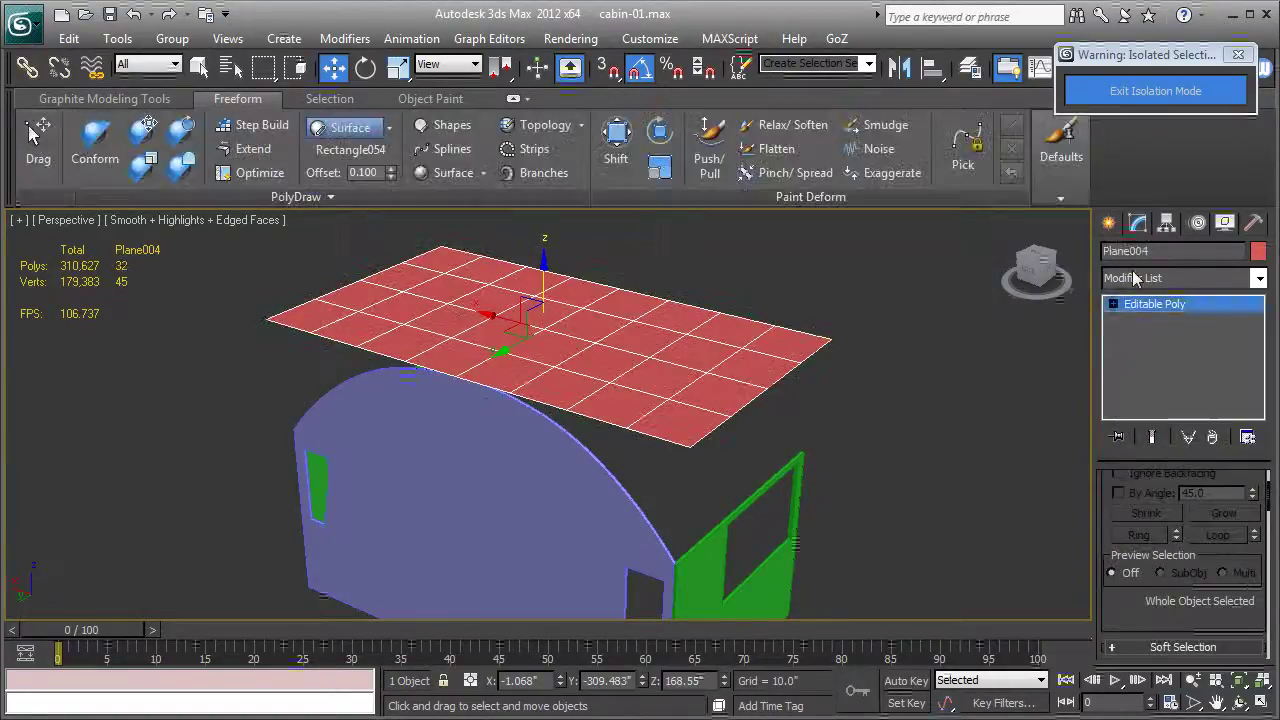
key("b")
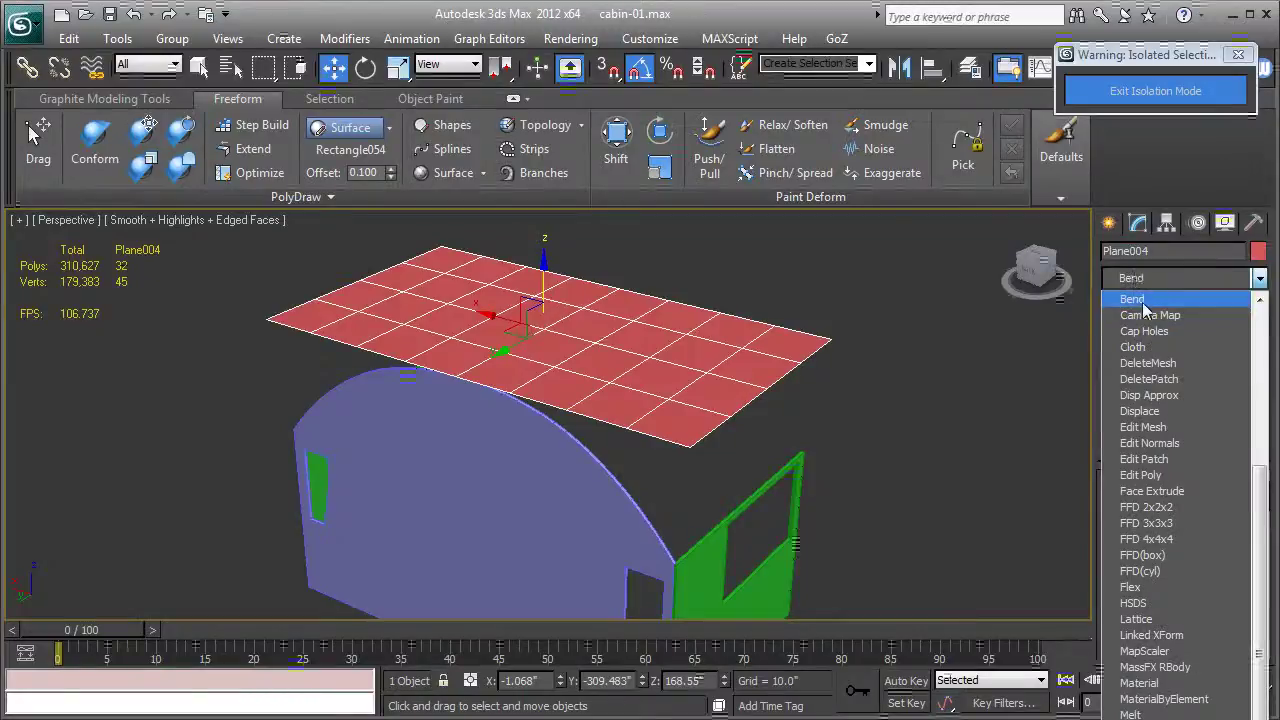
left_click(1146, 300)
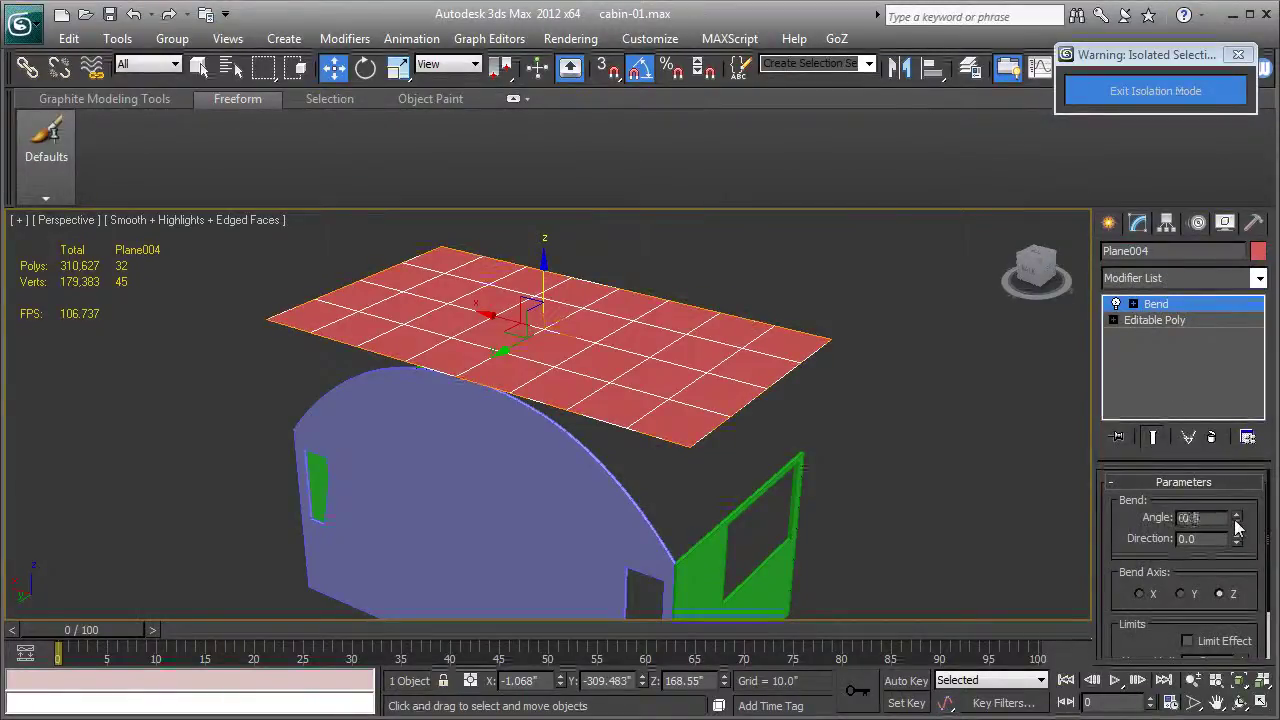
left_click(1140, 594)
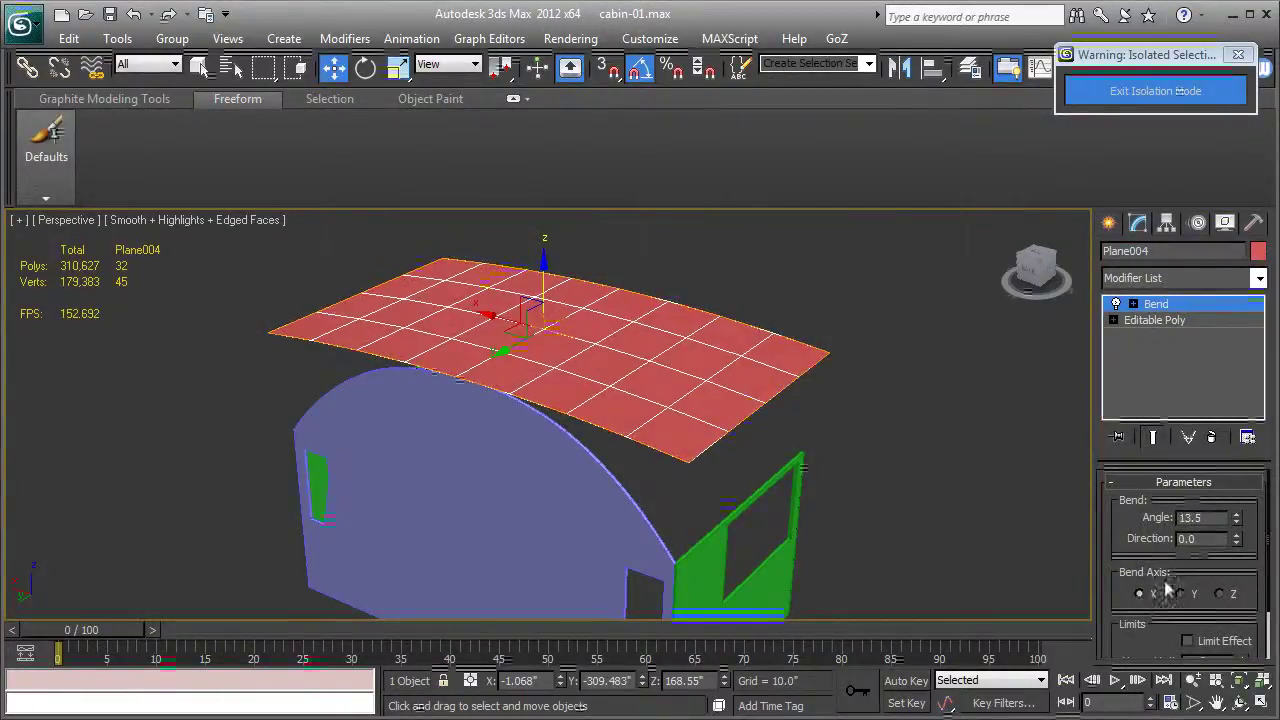
- Increase the roof plane's bend angle to 101.5 so it follows the curved top of the front wall
left_click_drag(1240, 527, 1243, 366)
middle_click_drag(480, 440, 446, 390, "alt")
left_click_drag(1240, 535, 1240, 527)
middle_click_drag(514, 443, 494, 476, "alt")
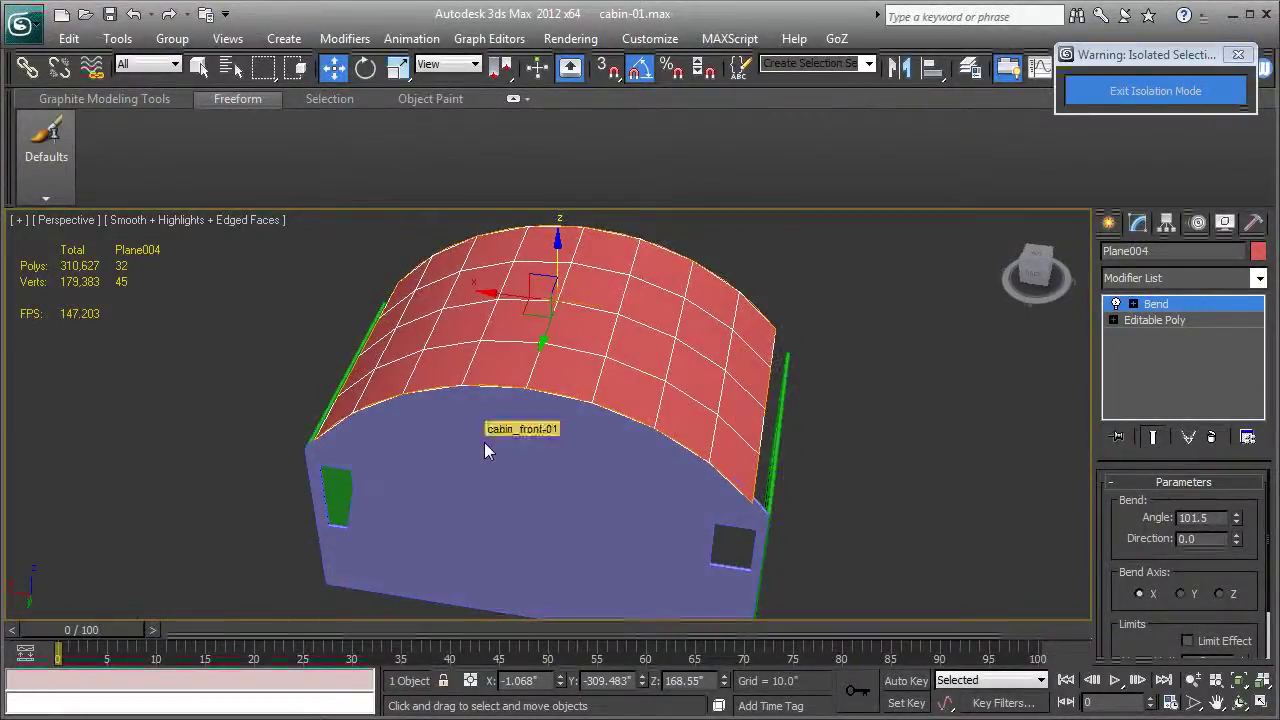
- Add an Edit Poly modifier above the roof's Bend modifier and switch to edge editing
left_click(1155, 280)
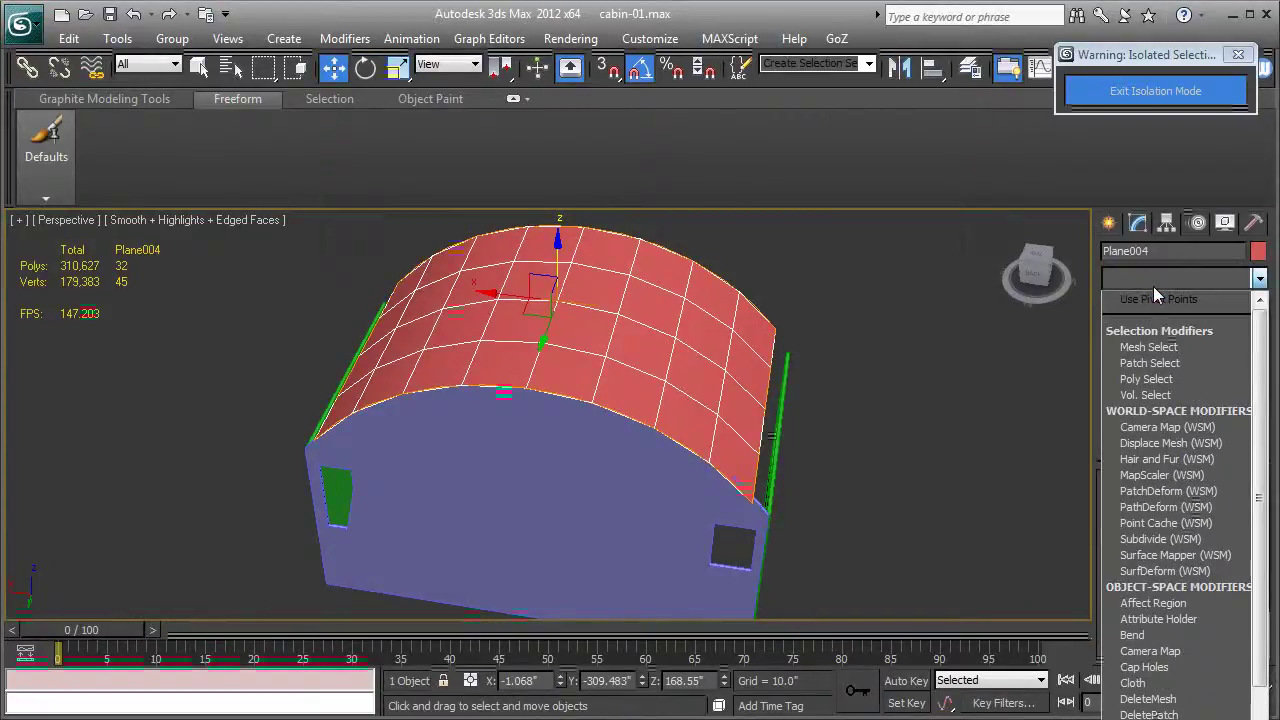
type("er List")
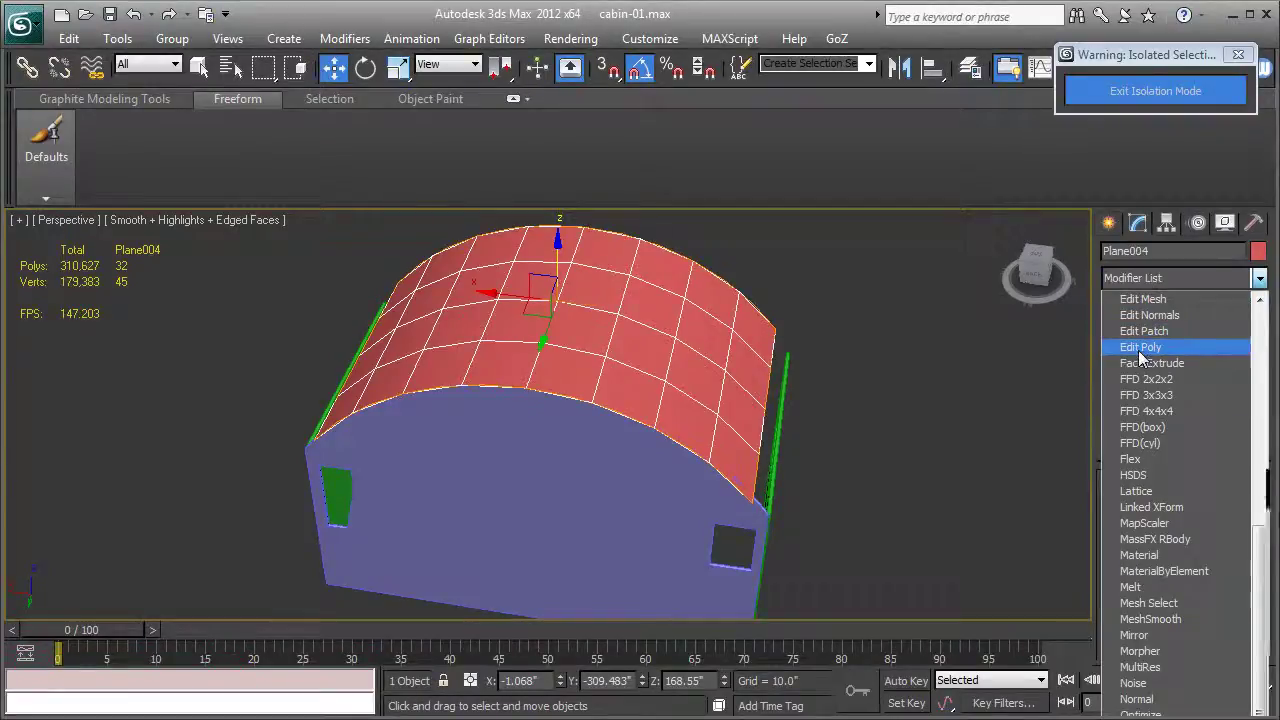
left_click(1140, 350)
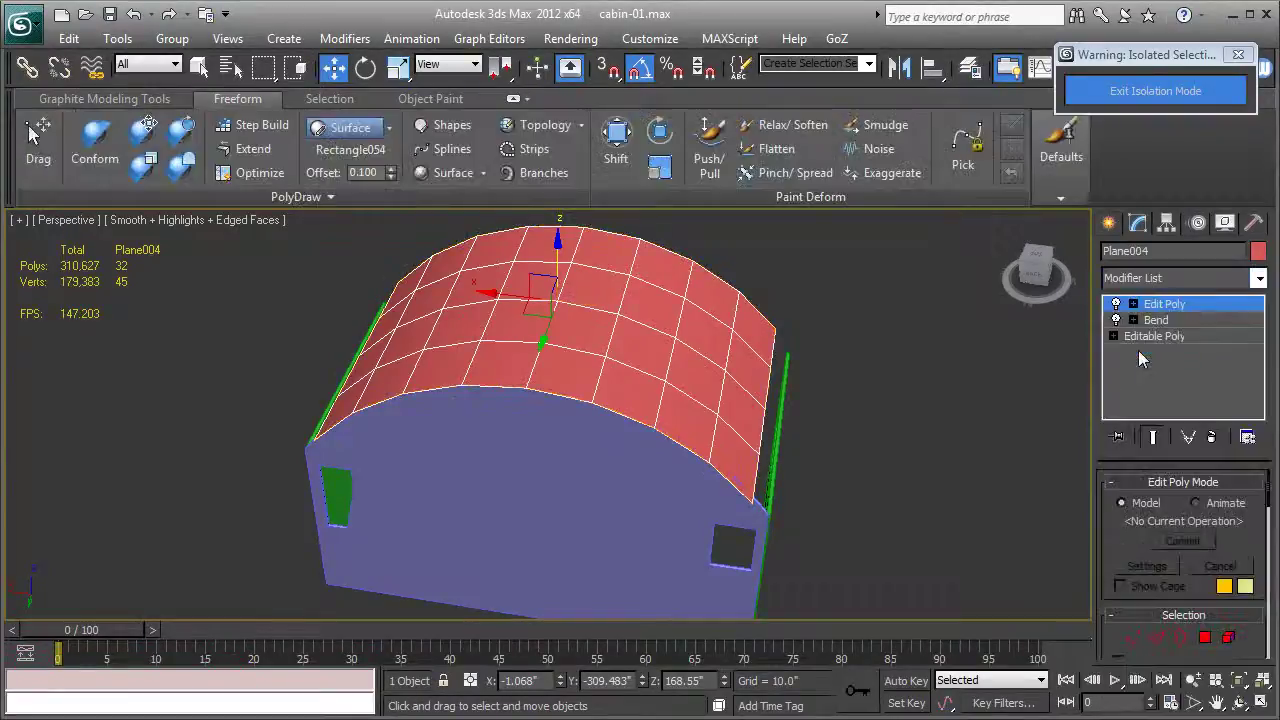
left_click(1133, 304)
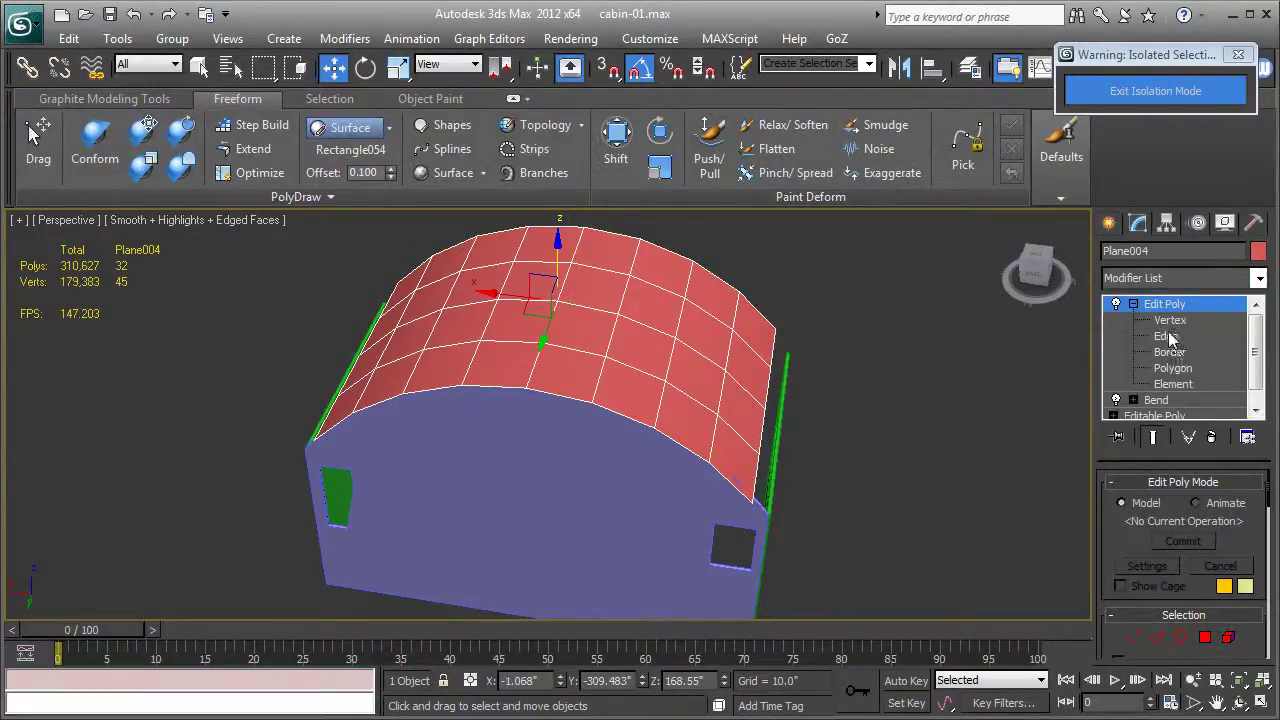
left_click(1166, 336)
- Select the whole lower edge line on one side of the roof and extrude it down toward the side wall
left_click(777, 355)
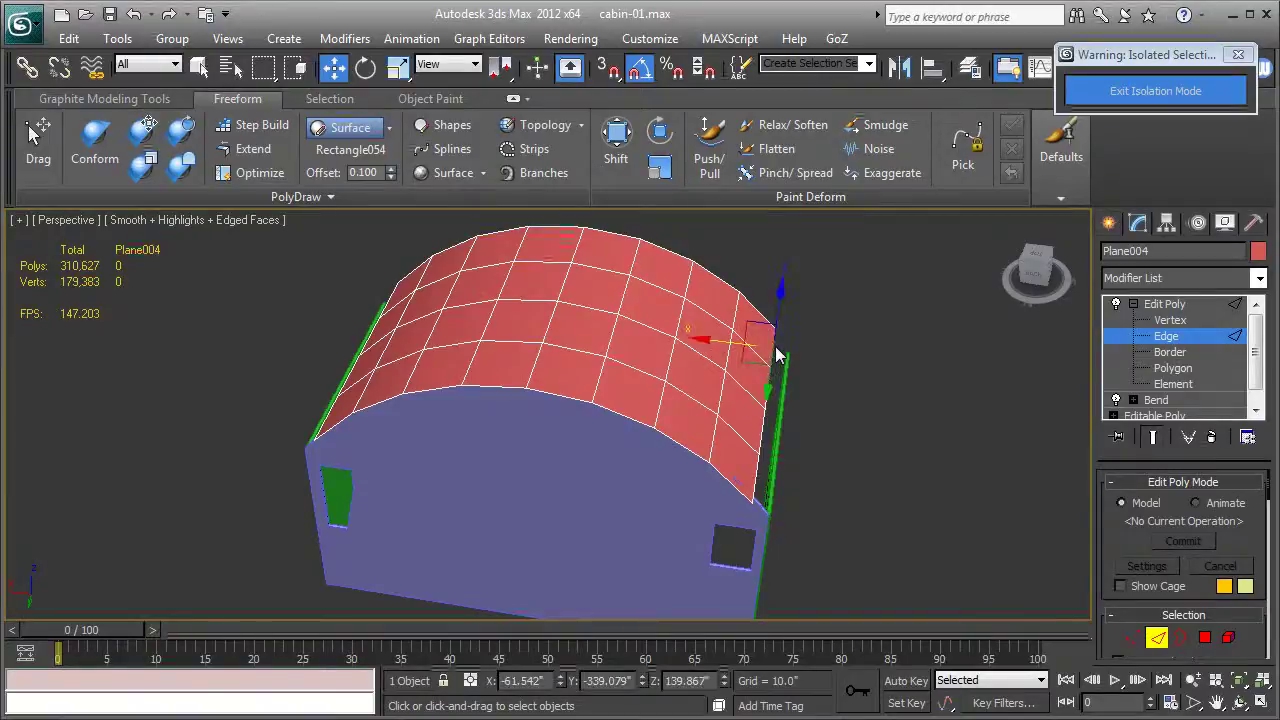
double_click(784, 358)
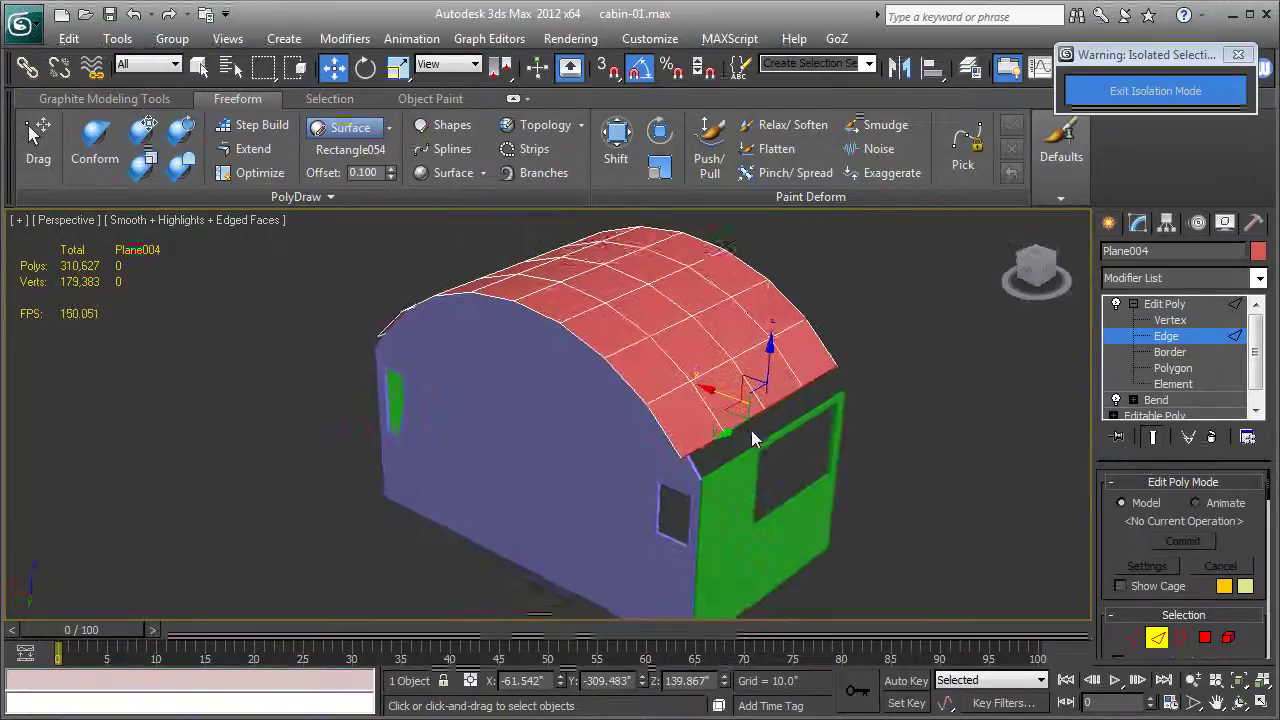
middle_click_drag(751, 438, 570, 430)
scroll(714, 444, "up", 3)
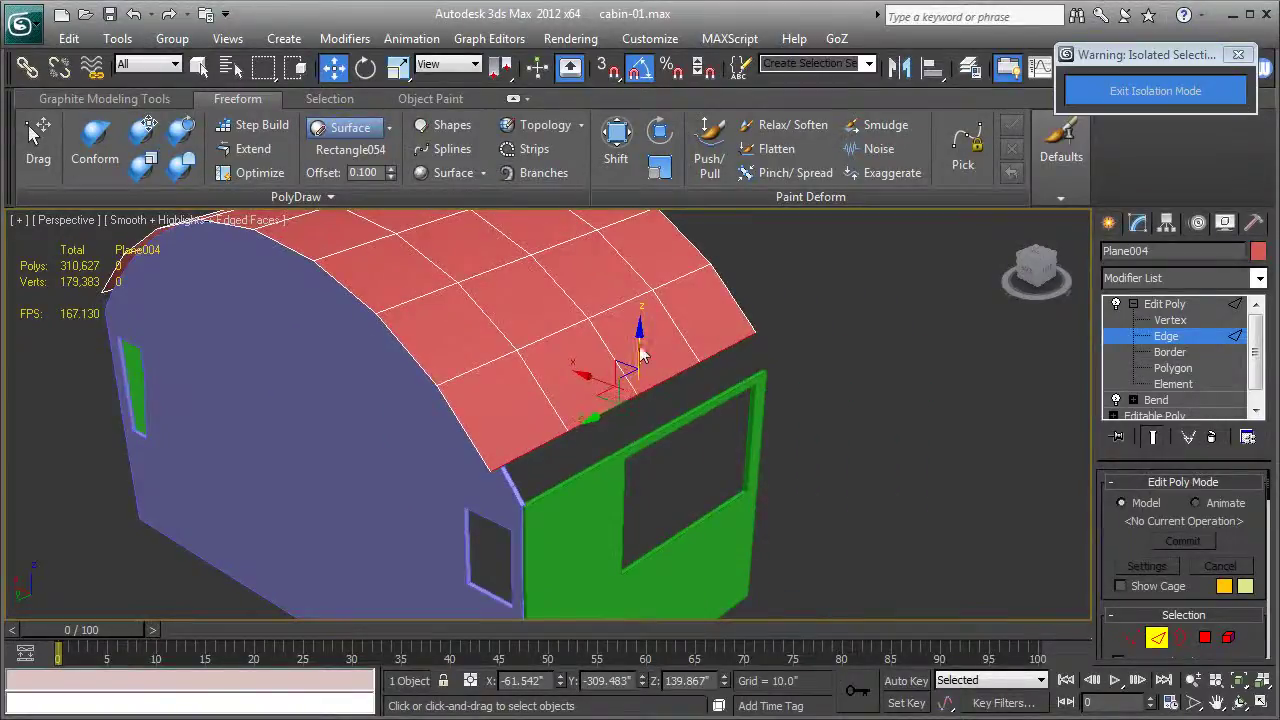
left_click_drag(641, 348, 633, 438, "shift")
middle_click_drag(643, 434, 903, 309, "alt")
- Extrude the roof's opposite lower edge line downward and move it about 7" outward along X over the side wall
left_click(737, 378)
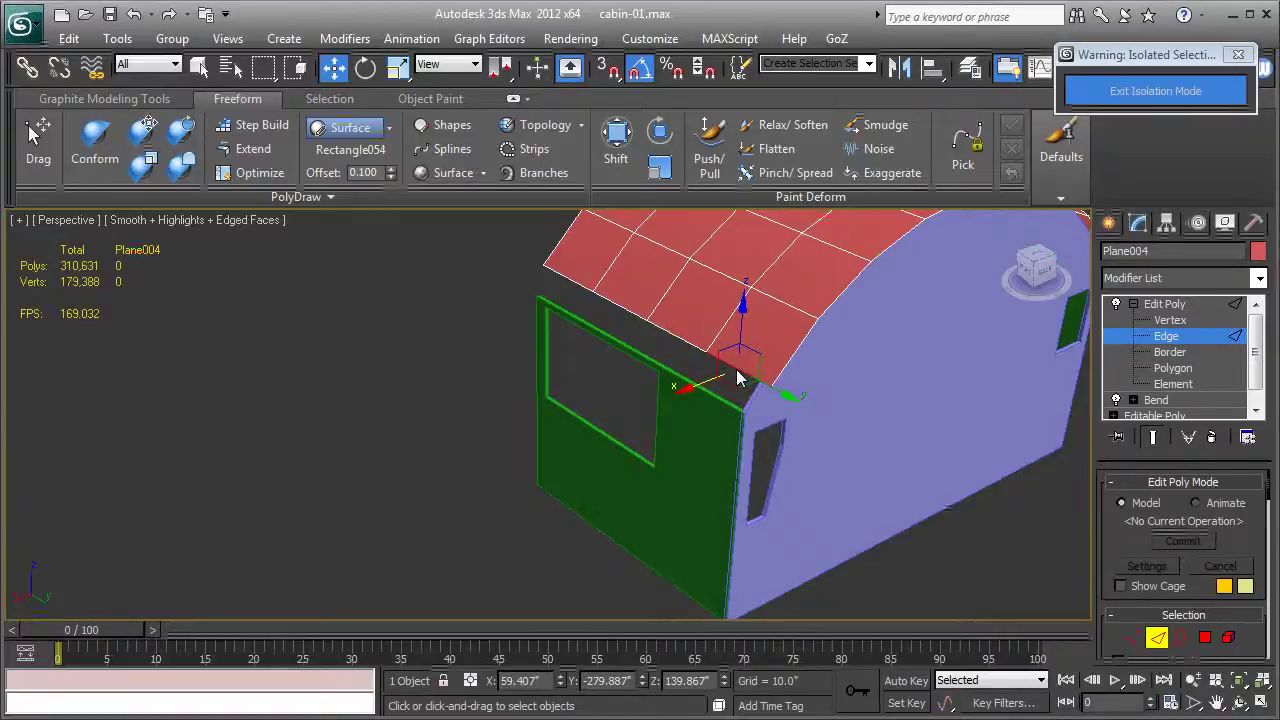
double_click(737, 378)
left_click_drag(650, 282, 650, 300, "shift")
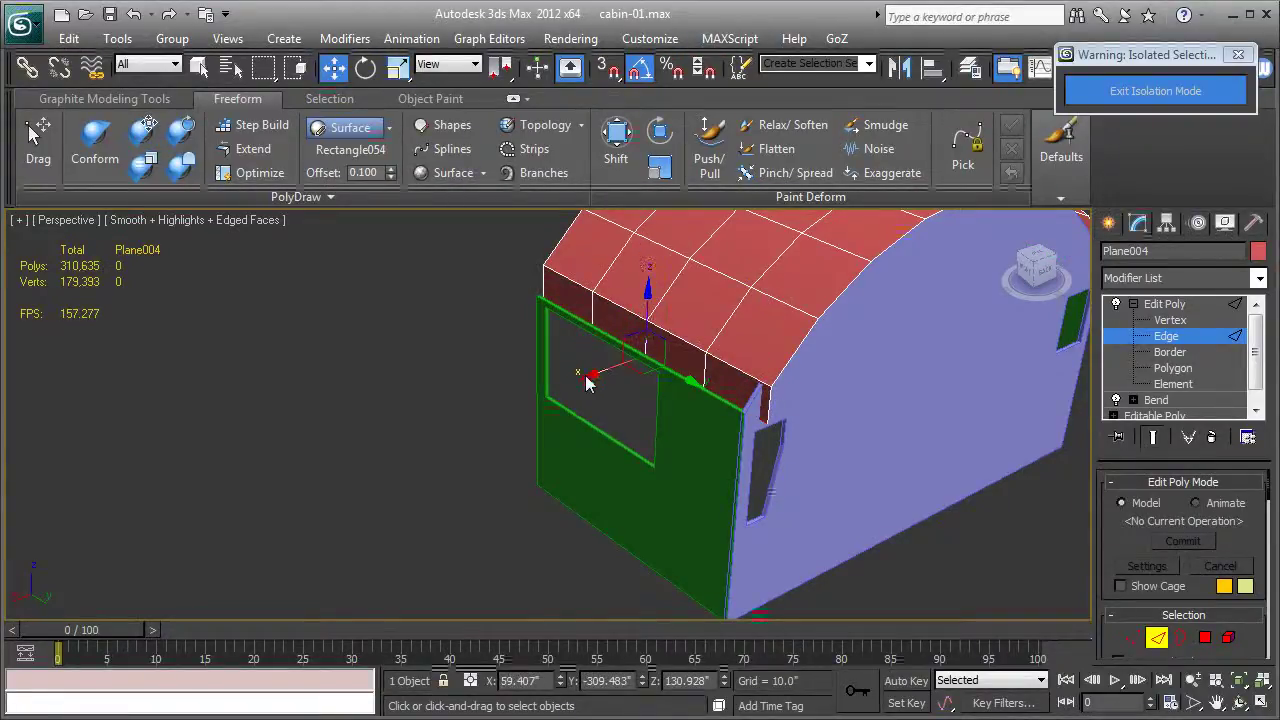
left_click_drag(588, 383, 571, 371)
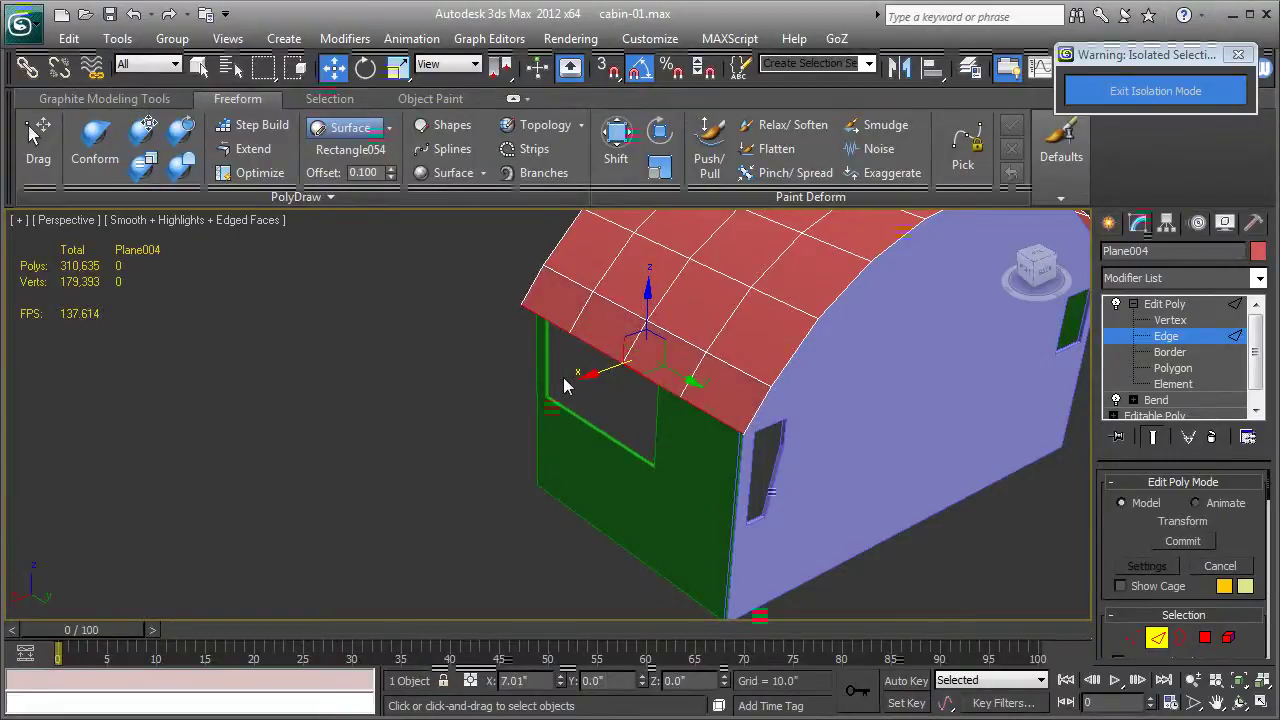
- Select the outer edges along both lower sides of the roof and chamfer them narrowly with one segment
mouse_move(798, 375)
middle_mouse_down()
mouse_move(746, 434)
mouse_move(588, 422)
mouse_move(648, 434)
mouse_move(644, 392)
mouse_move(784, 404)
mouse_move(776, 381)
mouse_move(789, 382)
middle_mouse_up()
scroll(790, 434, "down", 3)
middle_click_drag(848, 430, 641, 423, "alt")
left_click(466, 496)
key("alt+l")
middle_click_drag(545, 513, 537, 480)
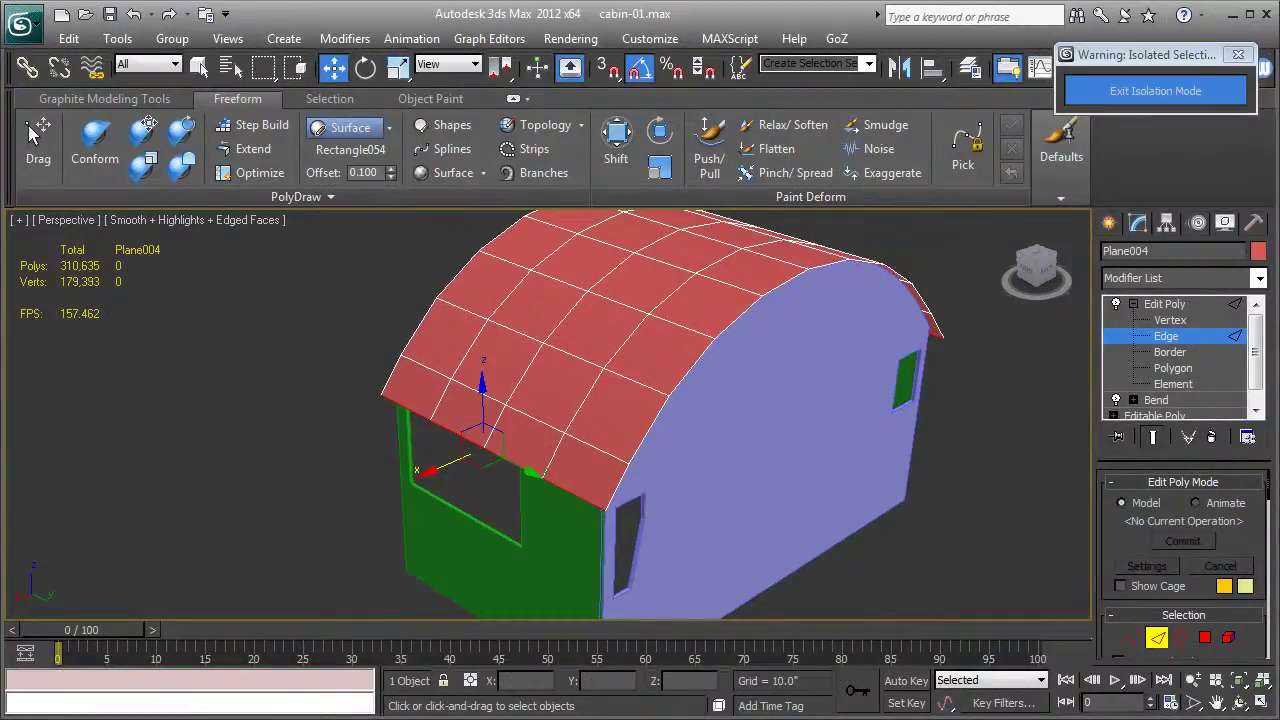
middle_click_drag(771, 546, 792, 562, "alt")
scroll(1186, 563, "down", 10)
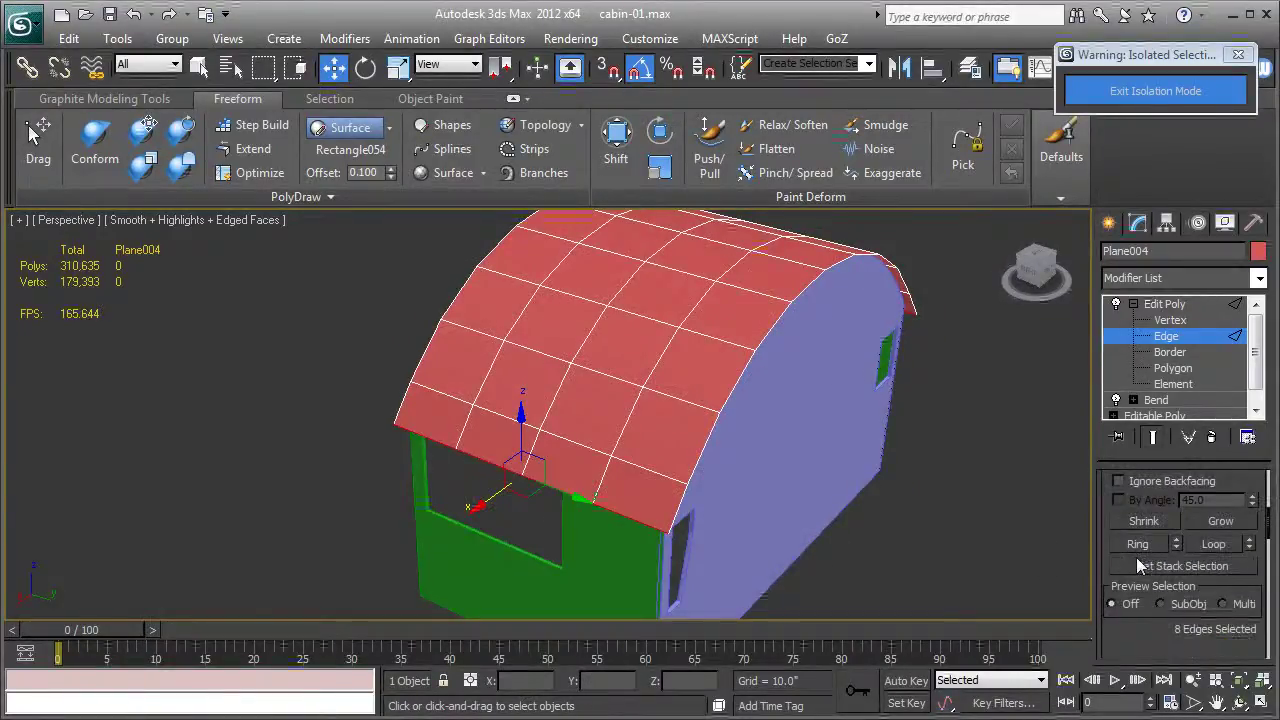
left_click(1172, 577)
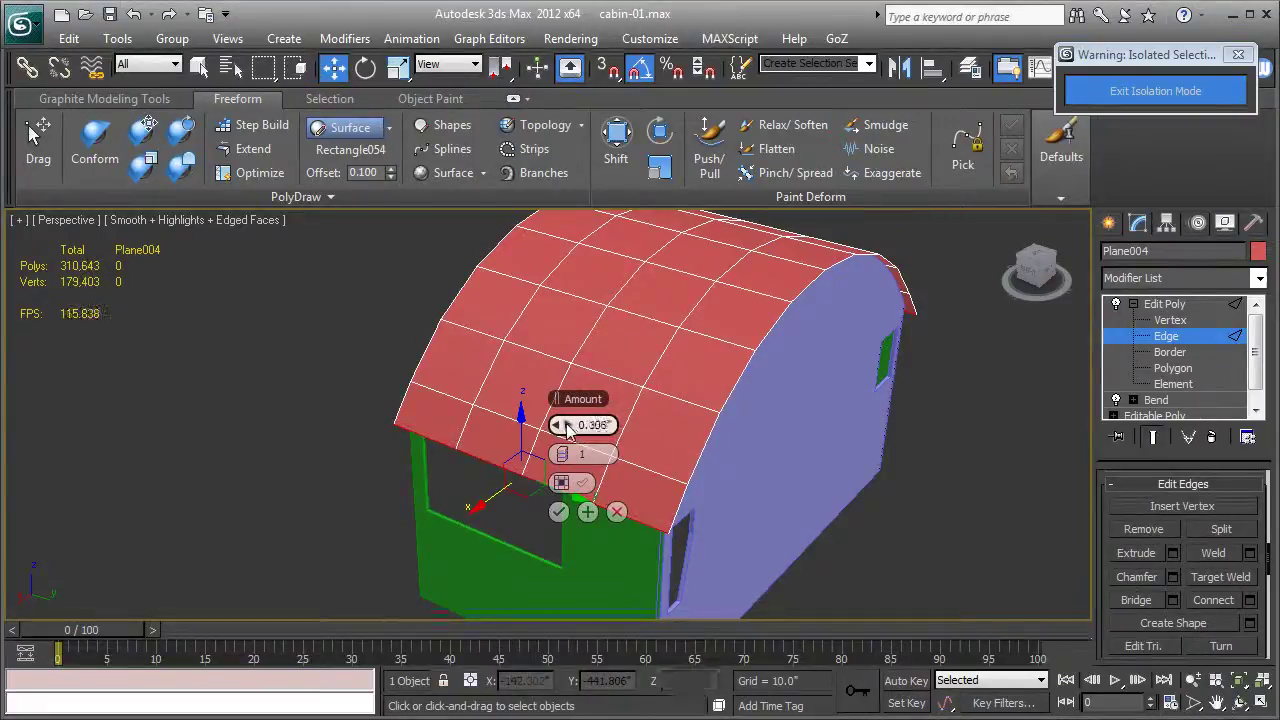
left_click_drag(570, 428, 587, 430)
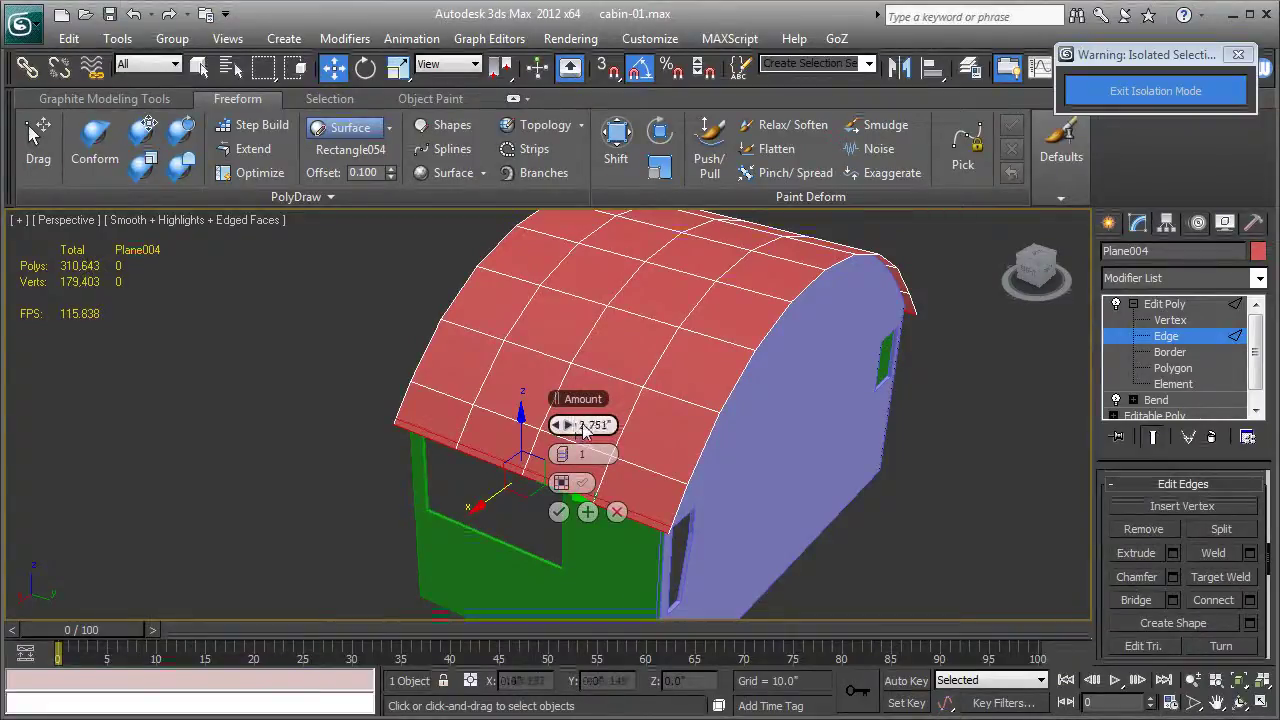
left_click(559, 512)
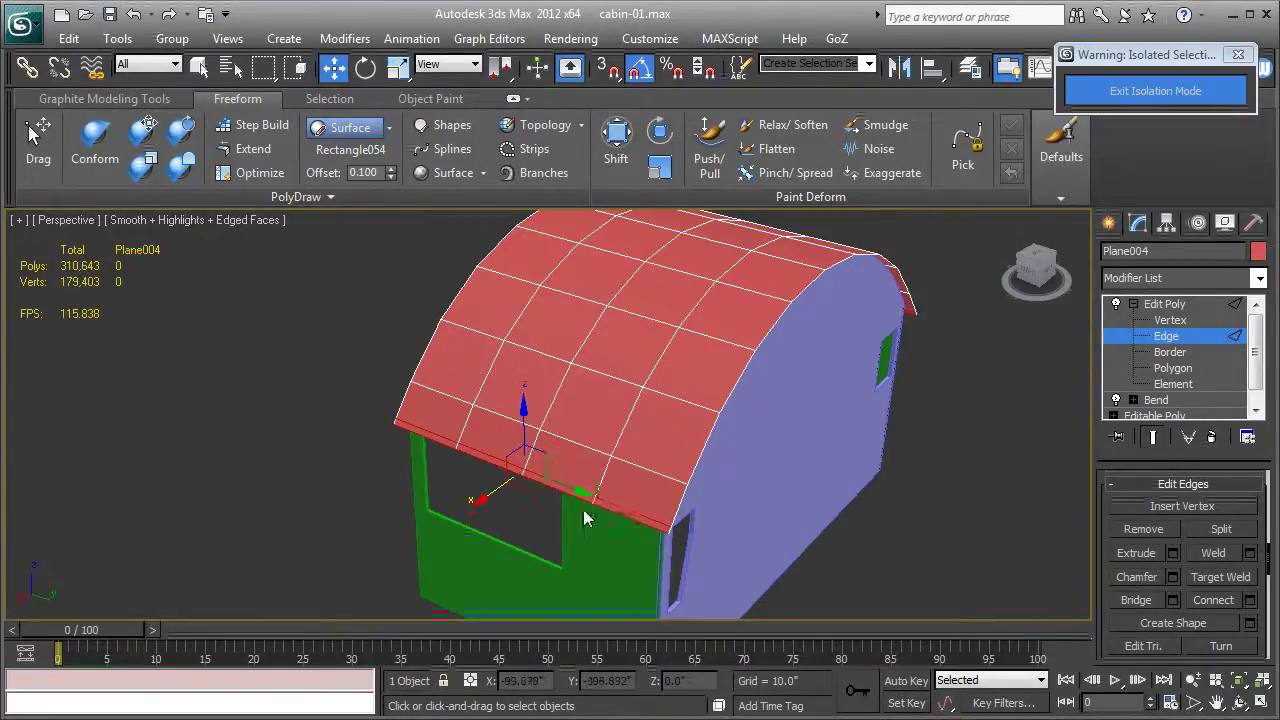
- Chamfer the roof's curved front edge by 1.543" with one segment
double_click(688, 468)
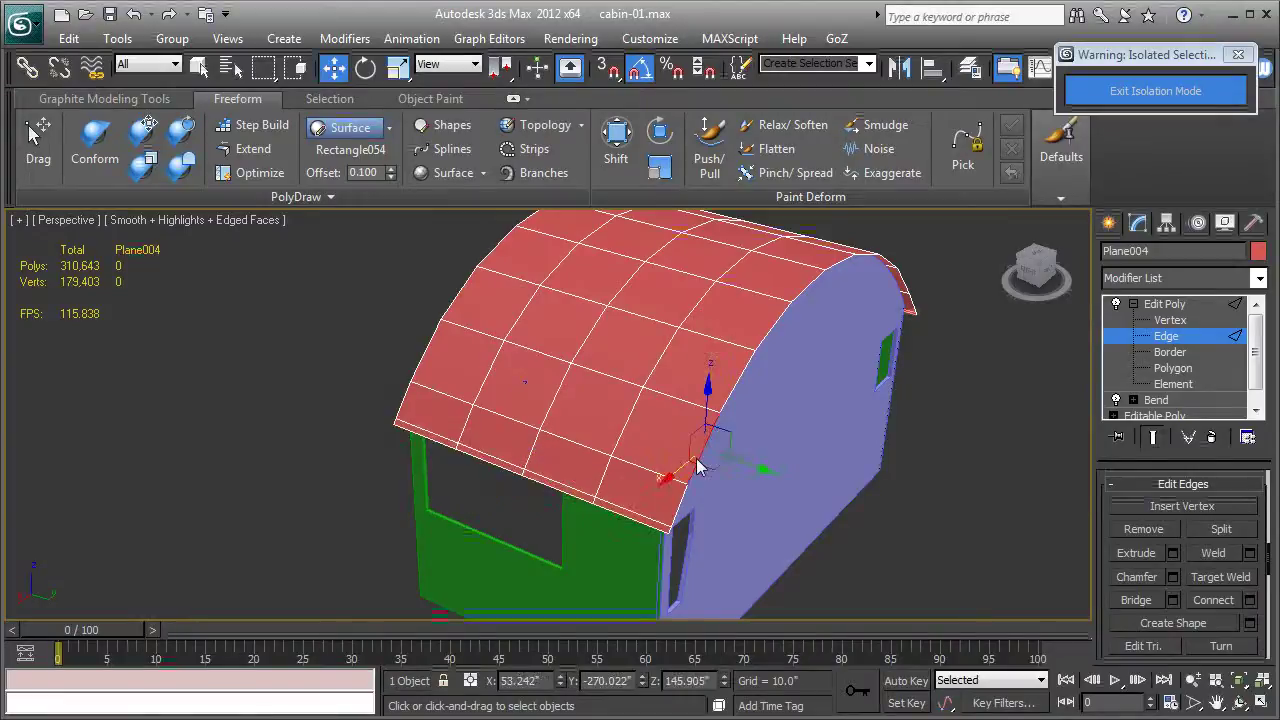
left_click(1173, 578)
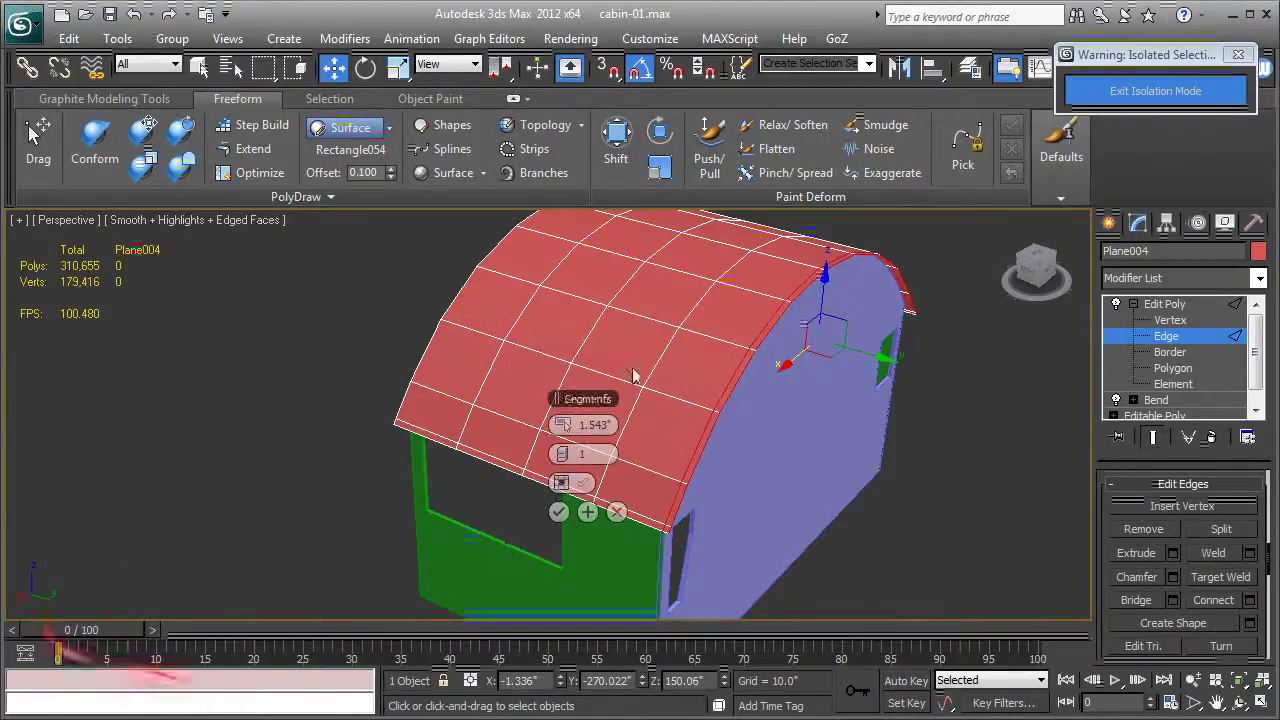
left_click(558, 513)
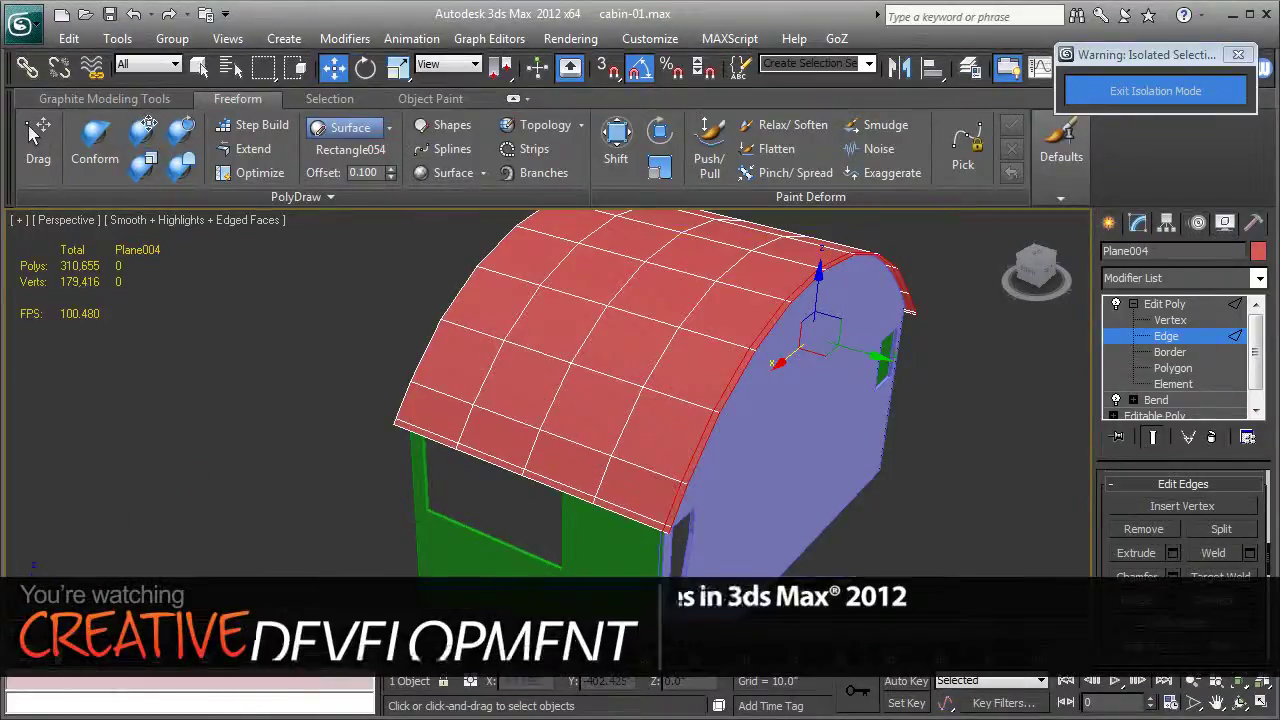
- Select the roof's rear edges except the lowest ones on each side and extrude them backward in two strips, about 40" in total
middle_click_drag(406, 443, 633, 436, "alt")
scroll(617, 356, "down", 4)
left_click(617, 453)
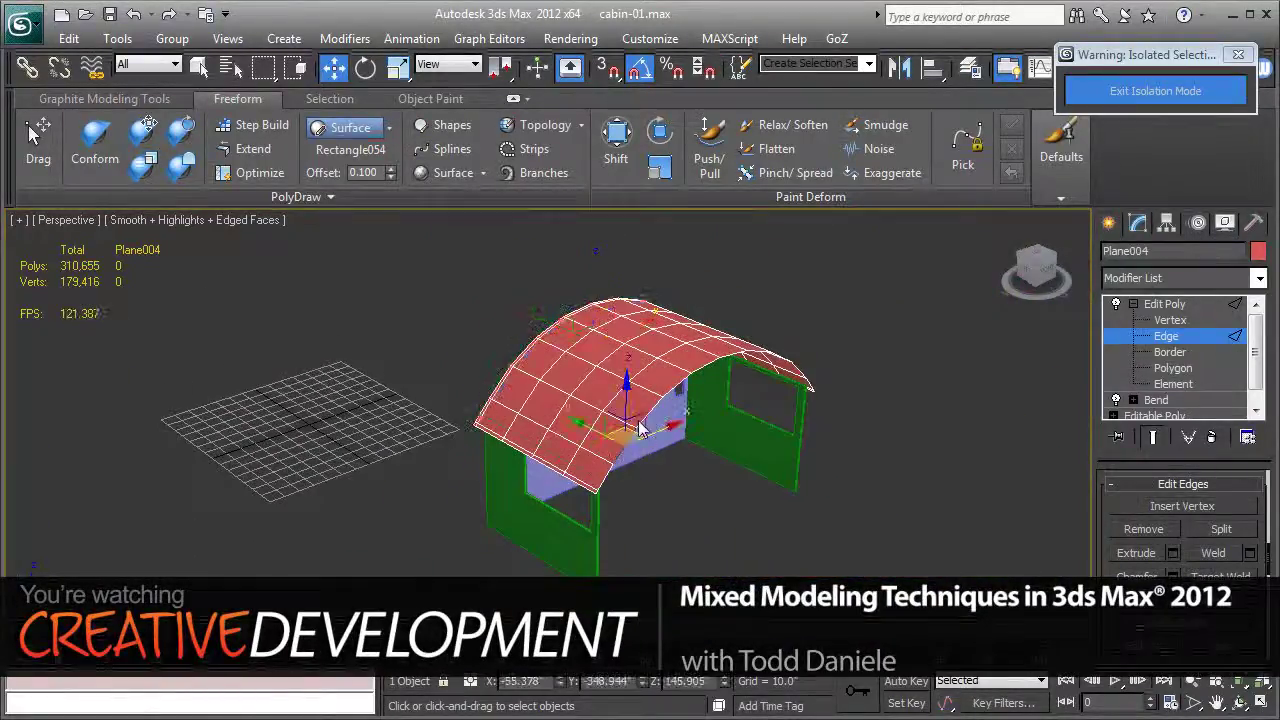
left_click(643, 416, "ctrl")
left_click(674, 389, "ctrl")
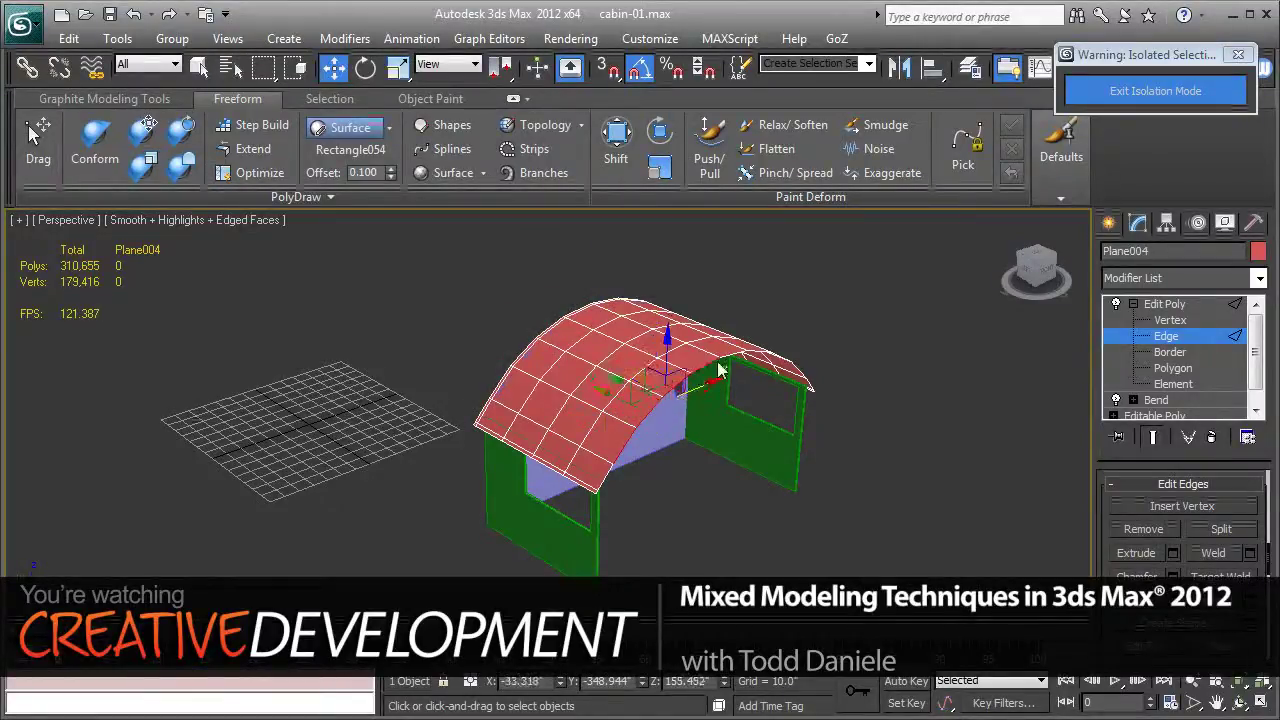
middle_click_drag(720, 395, 797, 447, "alt")
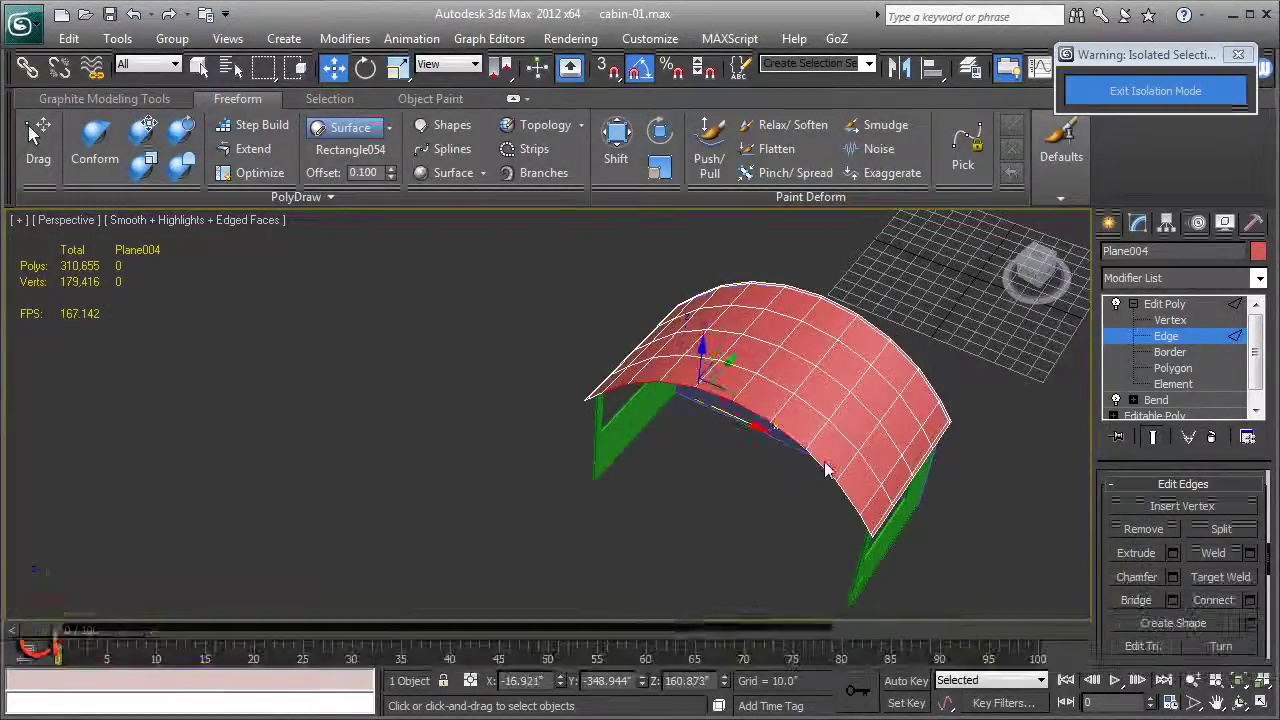
left_click(816, 459)
left_click(838, 502)
middle_click_drag(796, 524, 751, 429, "alt")
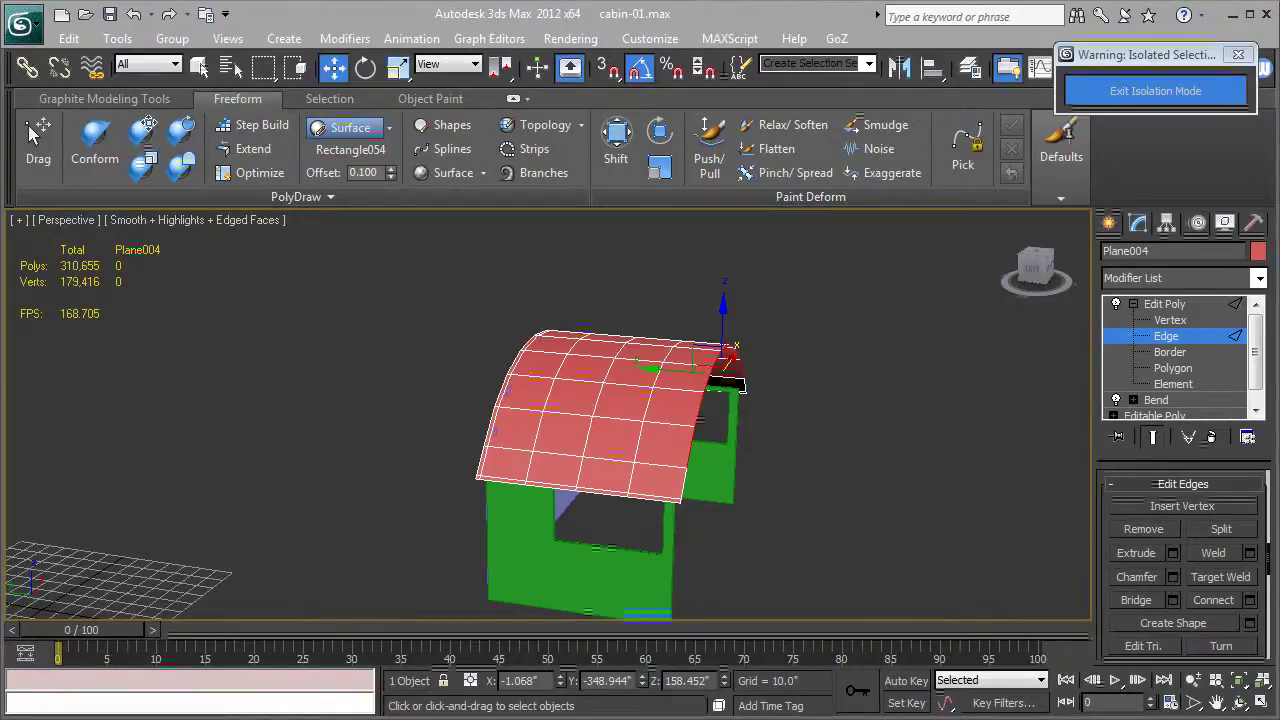
middle_click_drag(778, 402, 713, 402)
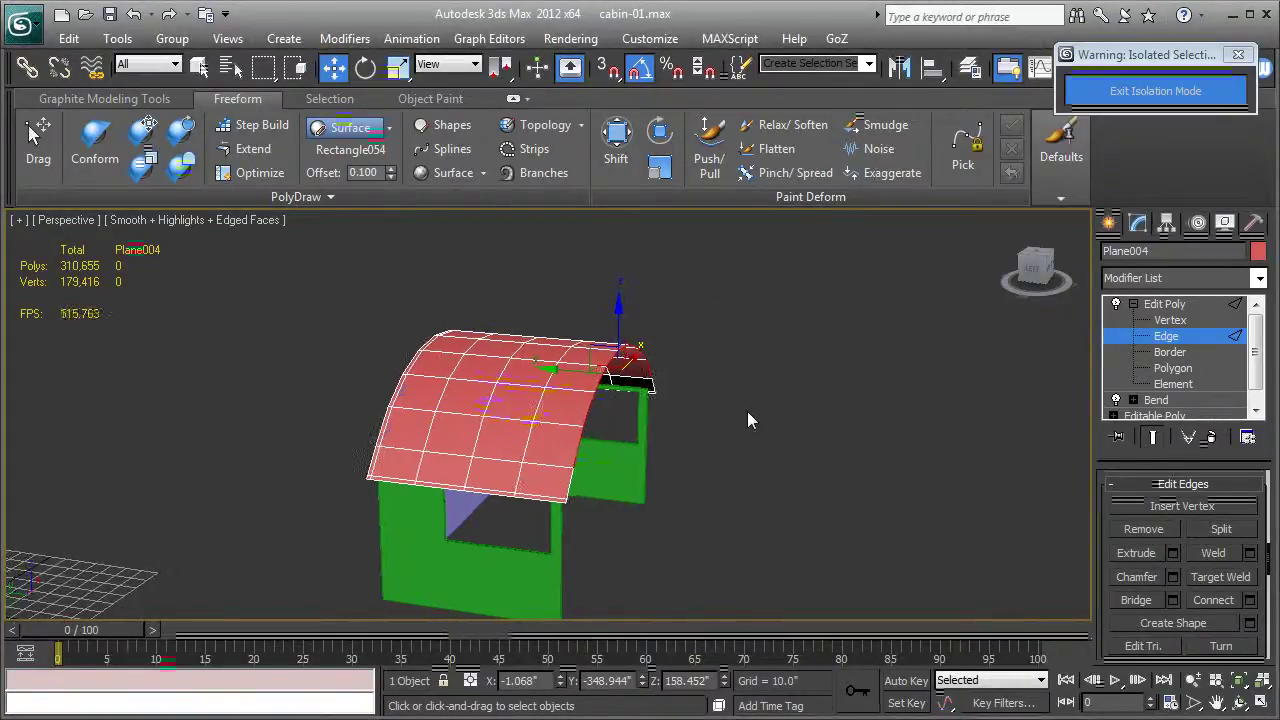
middle_click_drag(540, 412, 588, 396)
scroll(590, 405, "up", 5)
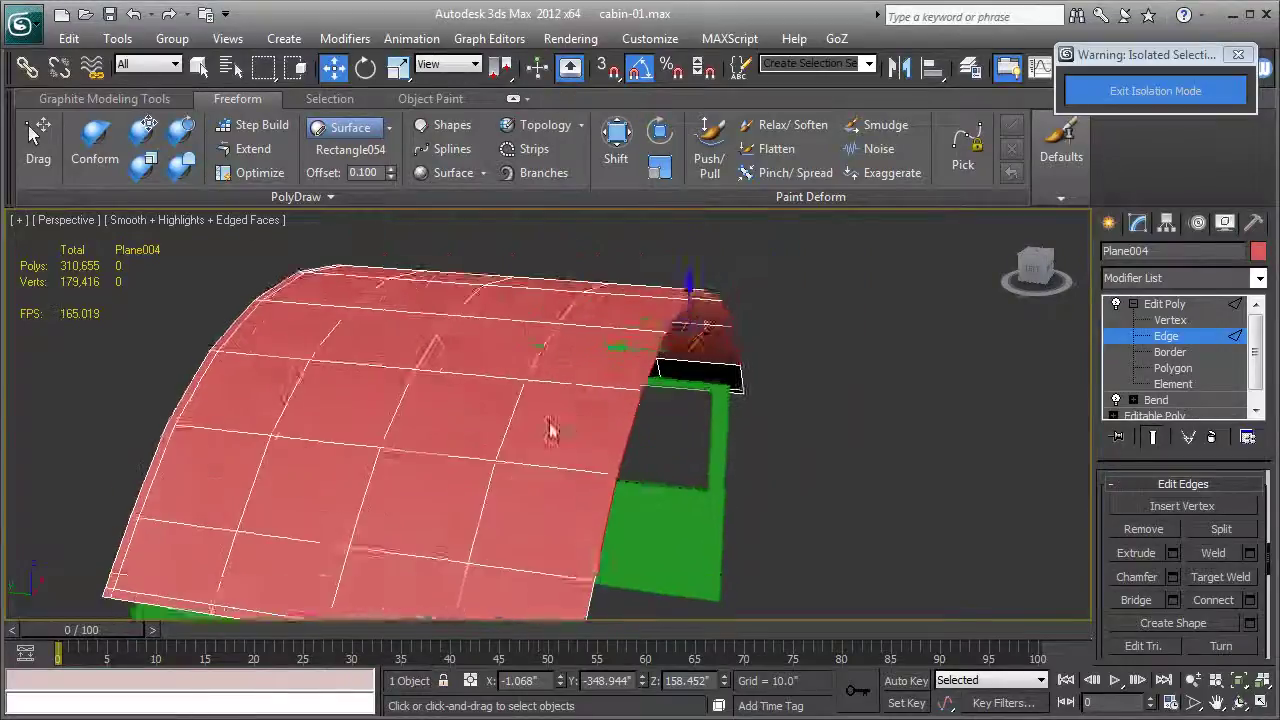
scroll(562, 424, "down", 4)
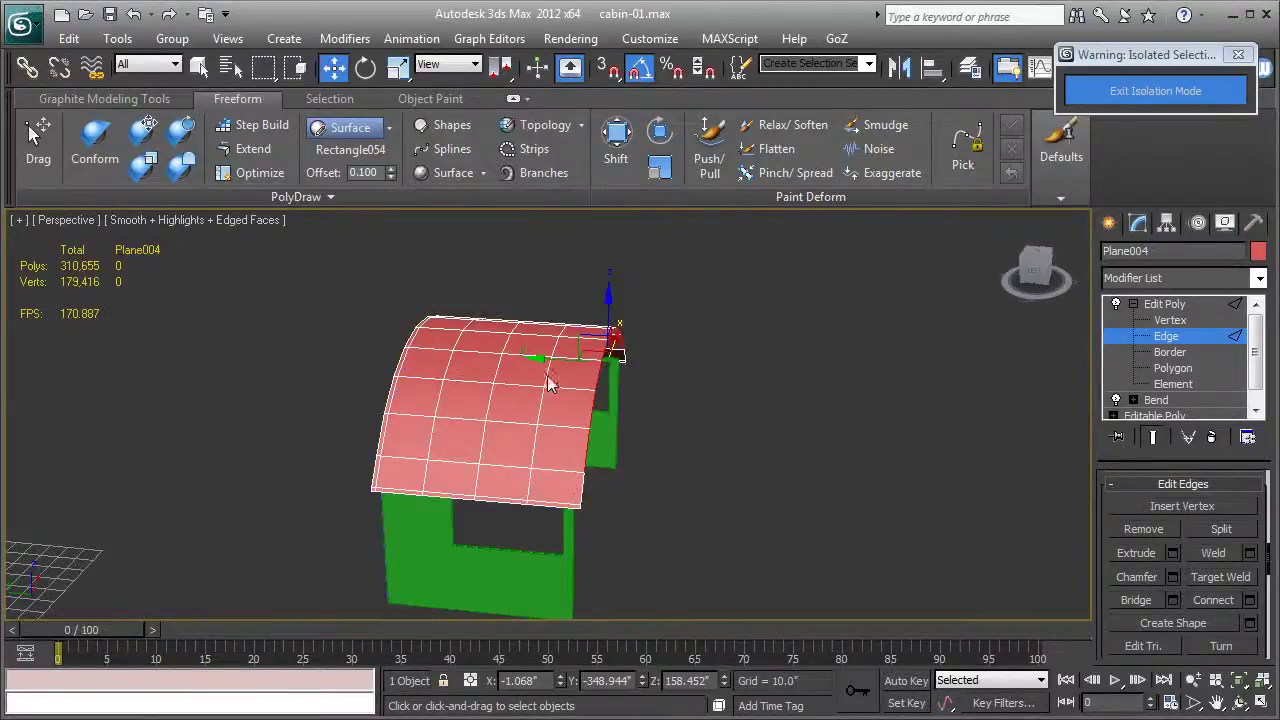
left_click_drag(533, 367, 633, 362, "shift")
- Select the four lower vertices on both sides of the rear overhang and set the vertex constraint to Edge
scroll(677, 410, "up", 5)
left_click(1169, 320)
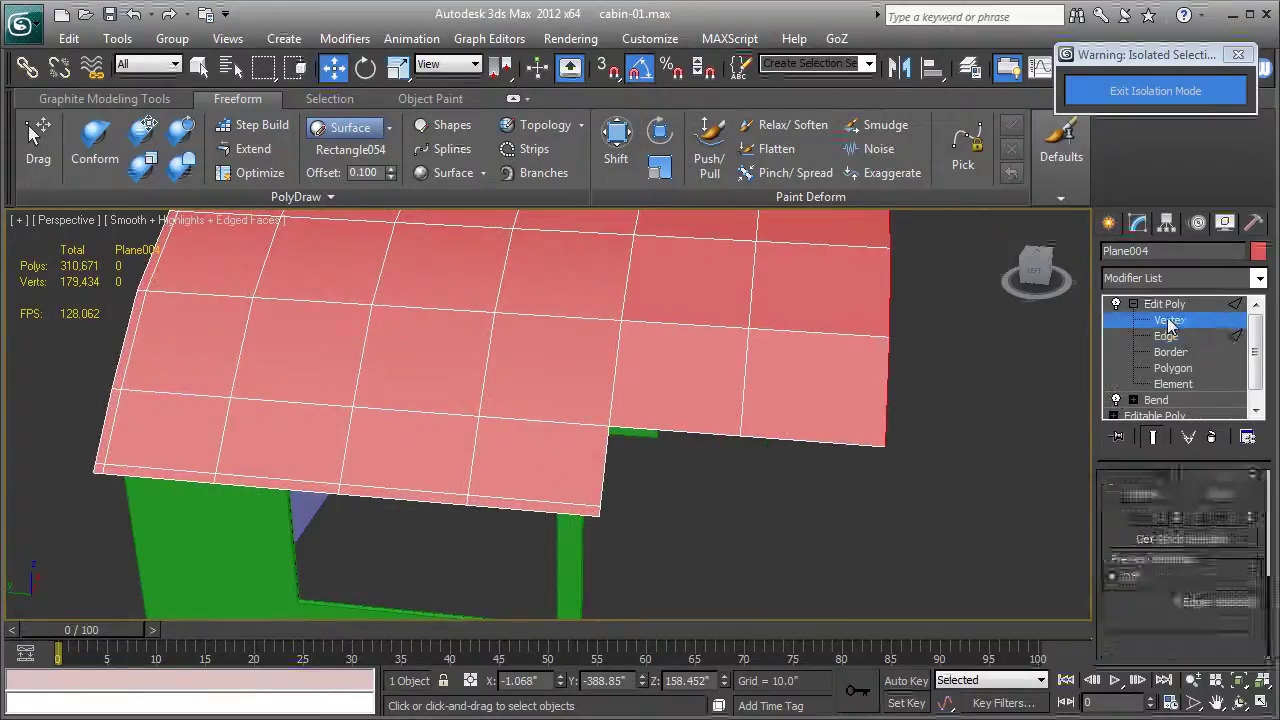
left_click_drag(695, 527, 928, 426)
middle_click_drag(928, 418, 641, 584, "alt")
scroll(800, 465, "down", 5)
left_click_drag(646, 582, 706, 546, "ctrl")
middle_click_drag(565, 550, 758, 422, "alt")
scroll(766, 496, "up", 5)
scroll(1146, 610, "down", 5)
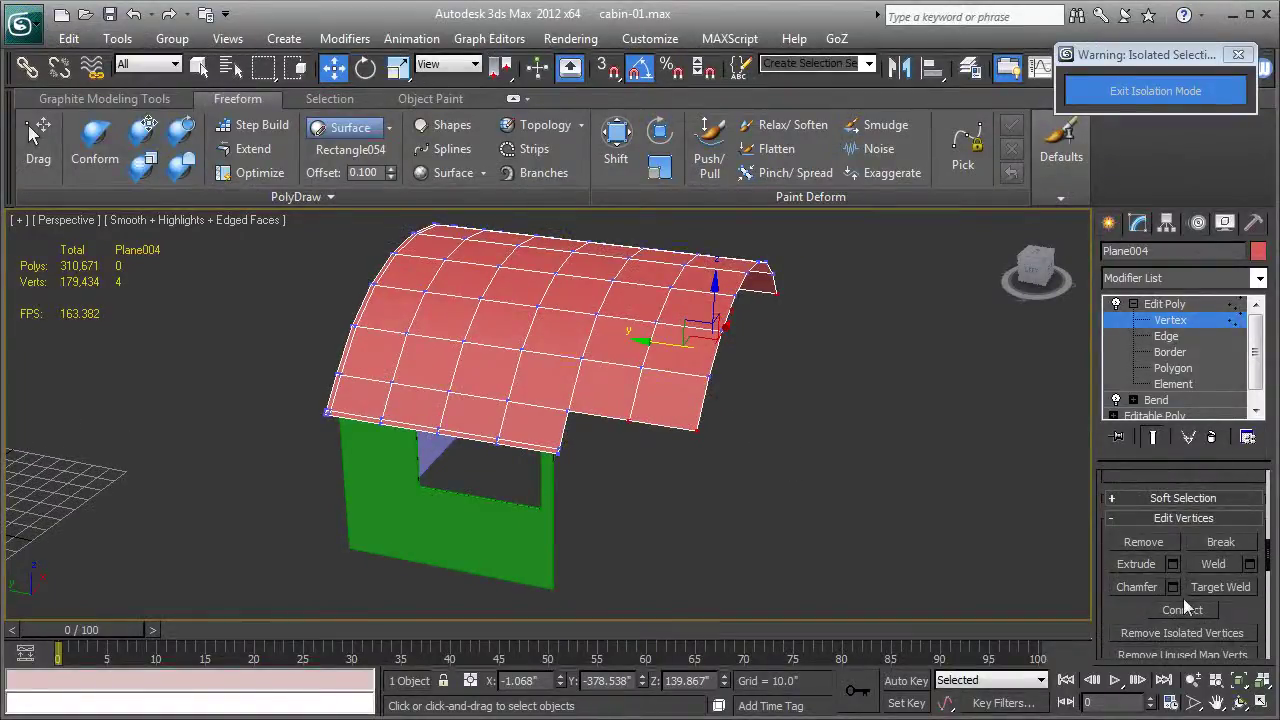
left_click_drag(1116, 617, 1116, 613)
scroll(1122, 570, "down", 5)
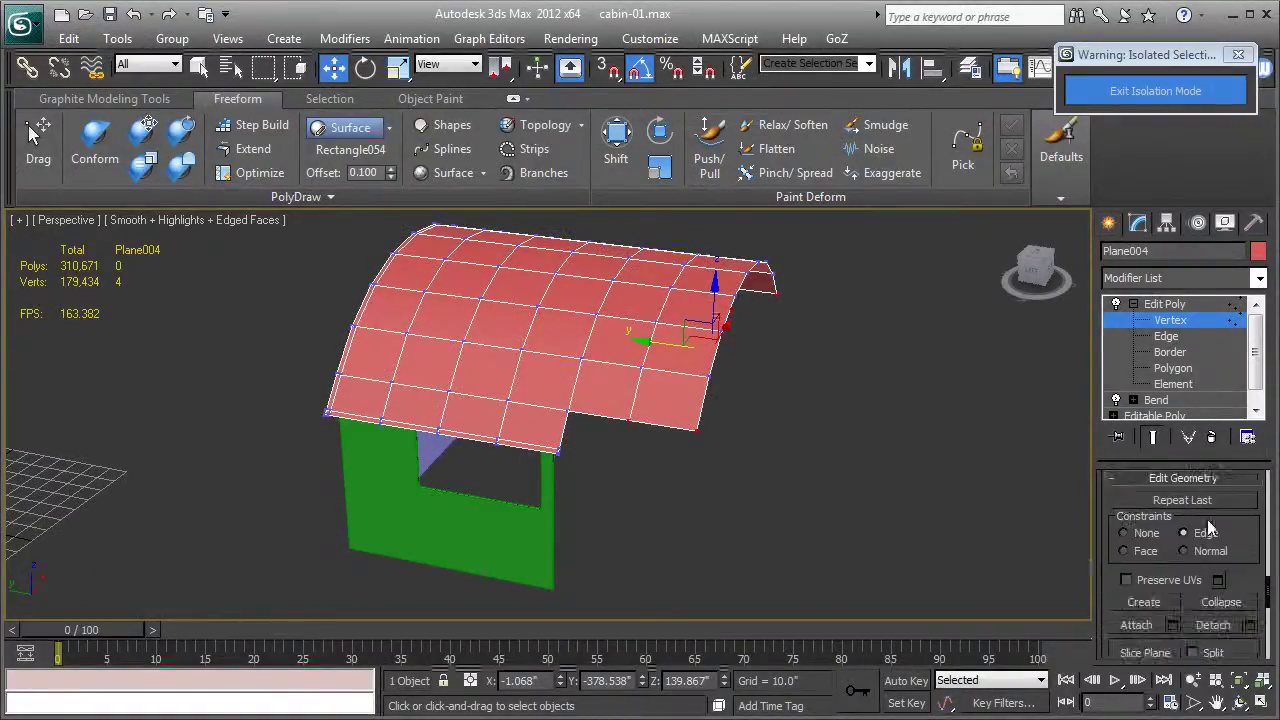
- Reduce the selection to the overhang's two rearmost corner vertices and scale them inward along their edges to slant its lower sides
left_click(396, 67)
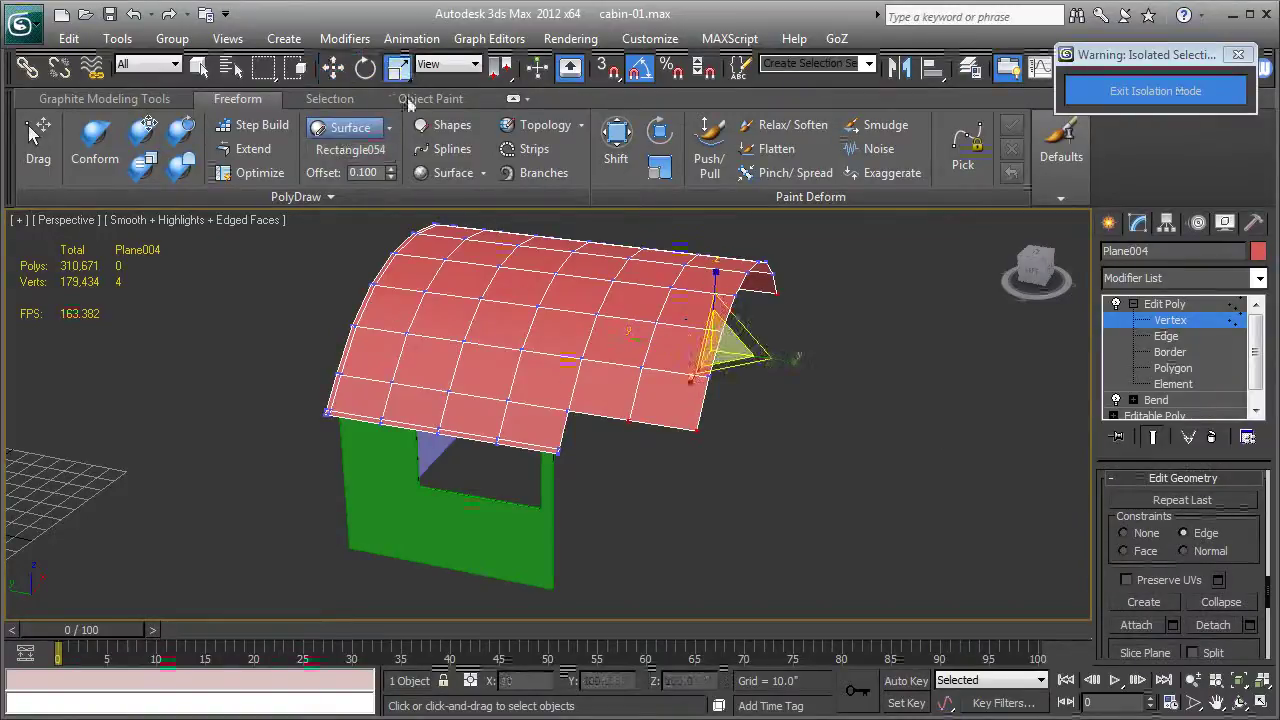
middle_click_drag(570, 500, 661, 395, "alt")
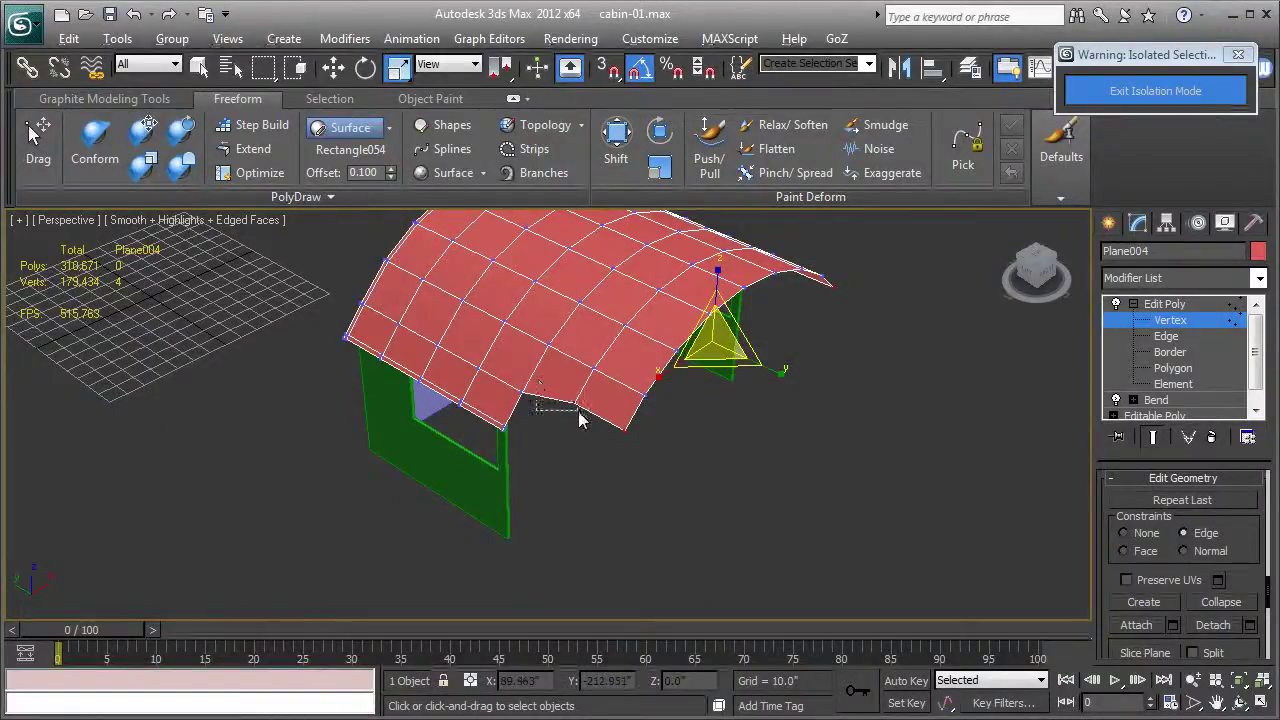
middle_click_drag(587, 427, 838, 386, "alt")
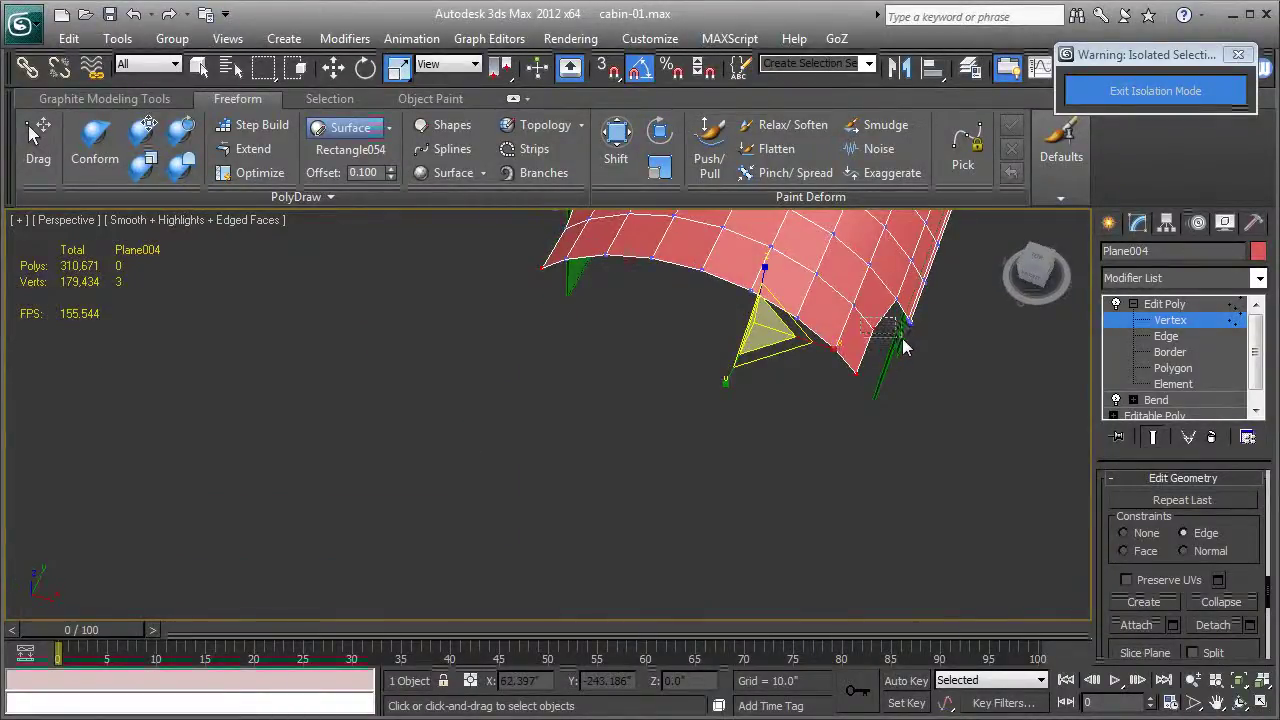
middle_click_drag(903, 345, 694, 313, "alt")
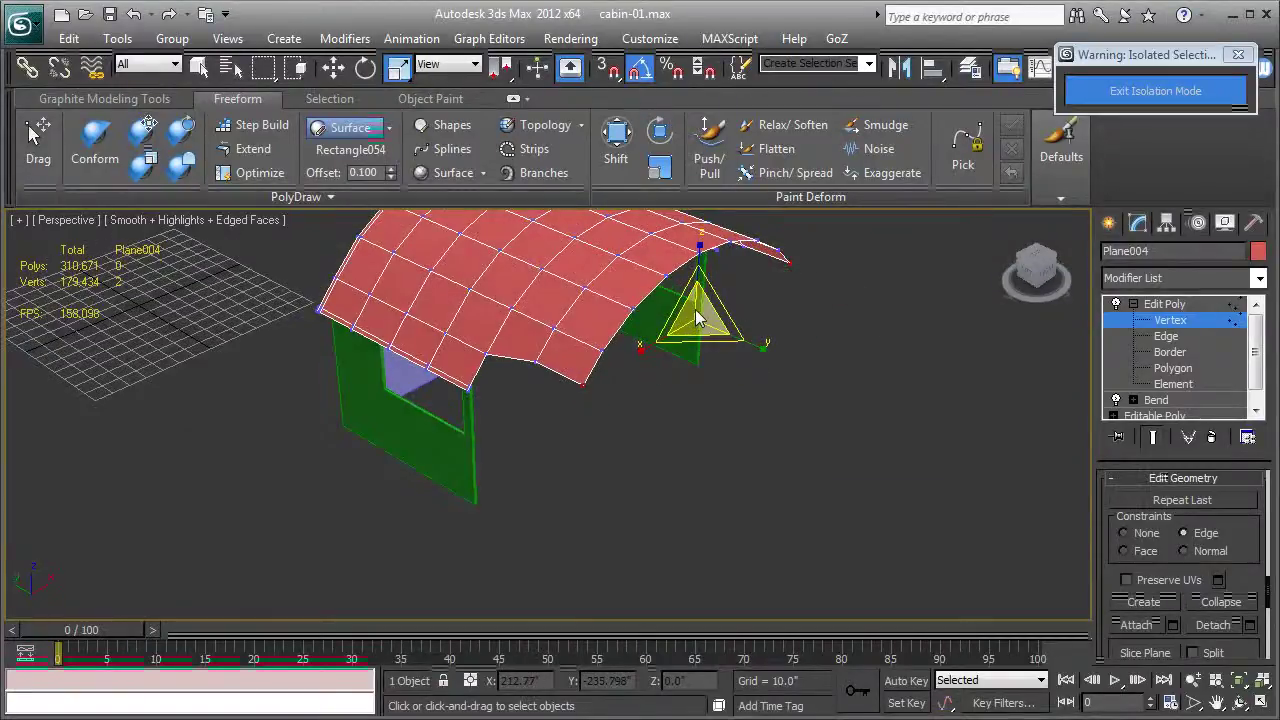
left_click_drag(695, 318, 650, 356)
middle_click_drag(650, 356, 725, 436, "alt")
scroll(777, 408, "up", 1)
scroll(771, 407, "down", 1)
- Select the roof's outer border edges at one rear corner, covering the side panel's short rear edges and the extension's slanted side
left_click(1165, 303)
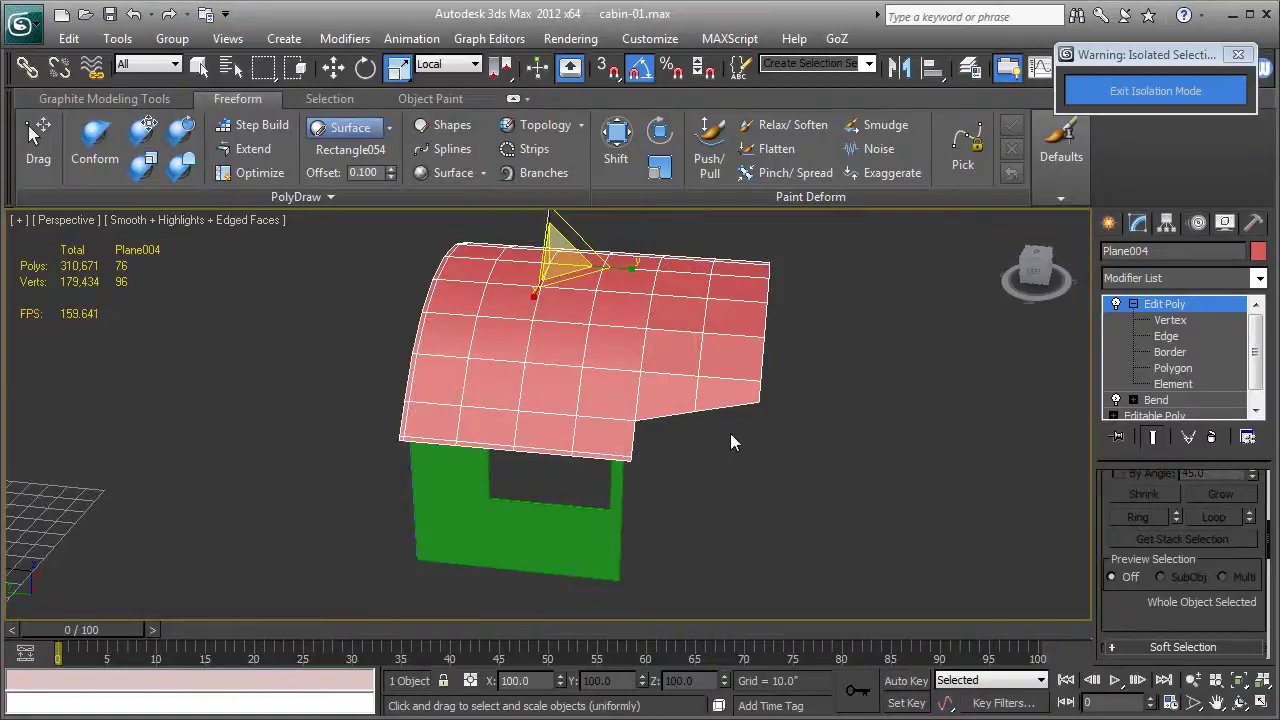
left_click(1165, 336)
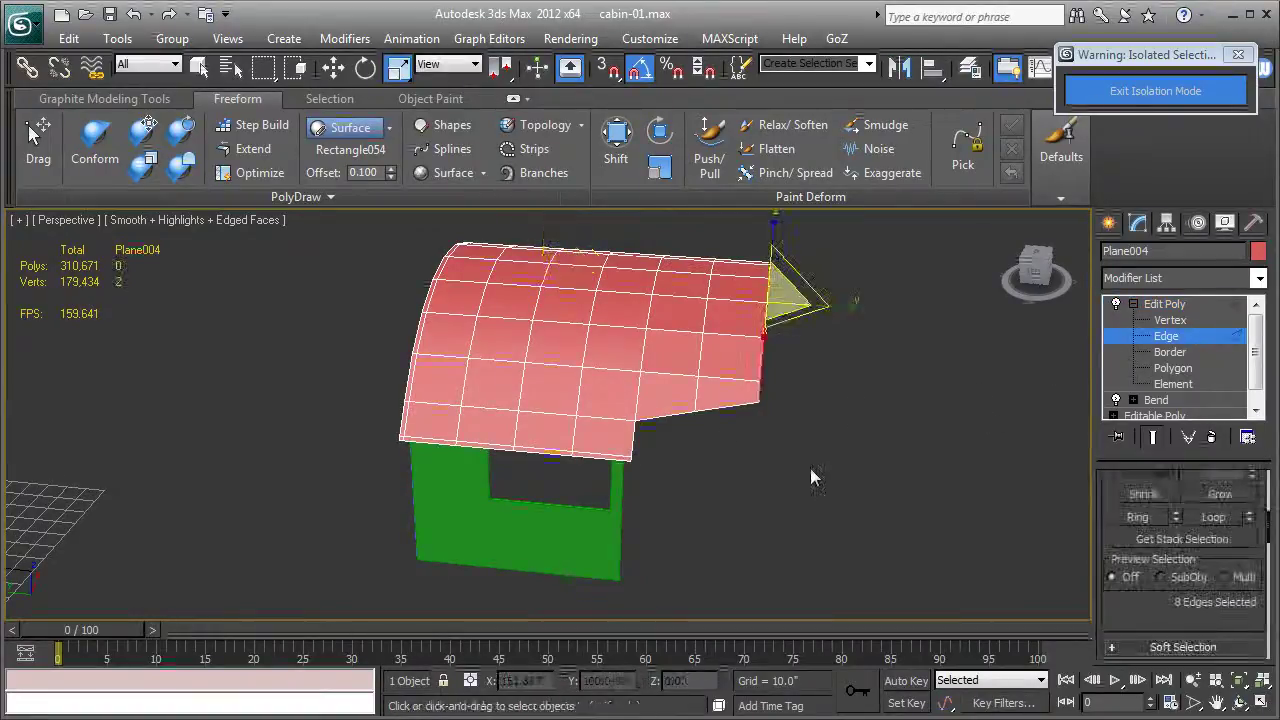
middle_click_drag(810, 468, 771, 464, "alt")
left_click(610, 448)
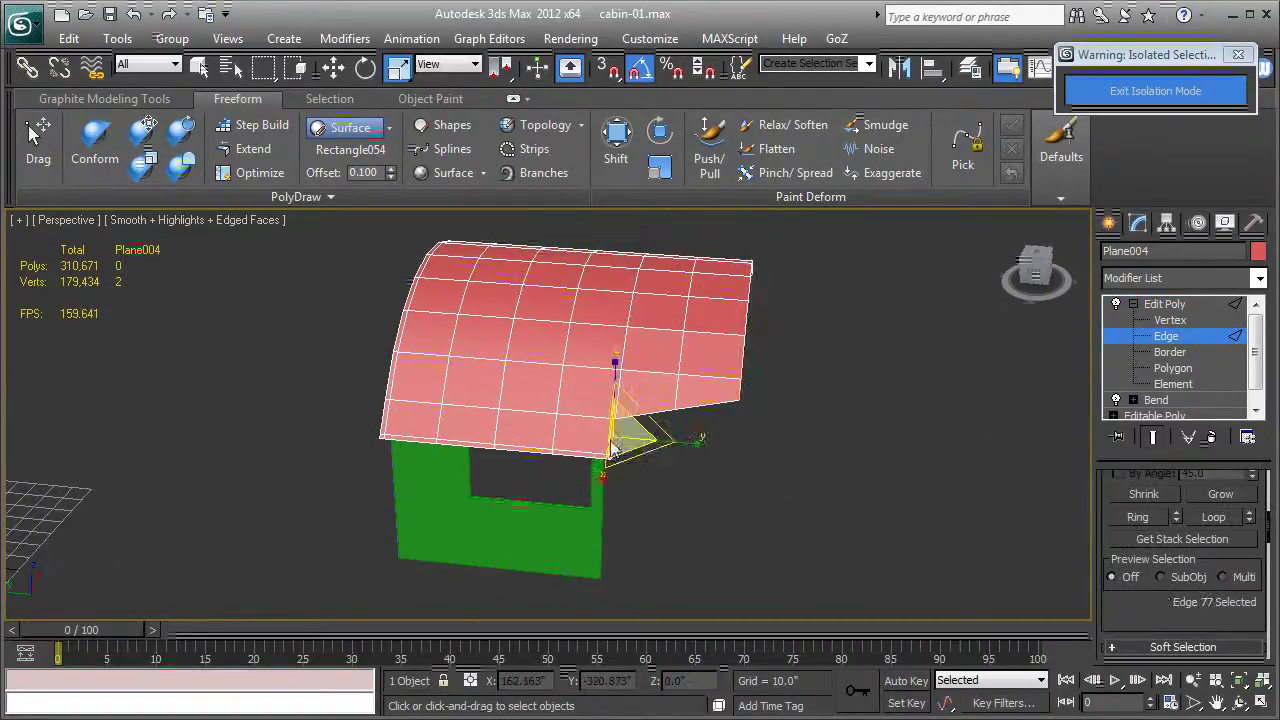
scroll(654, 469, "up", 3)
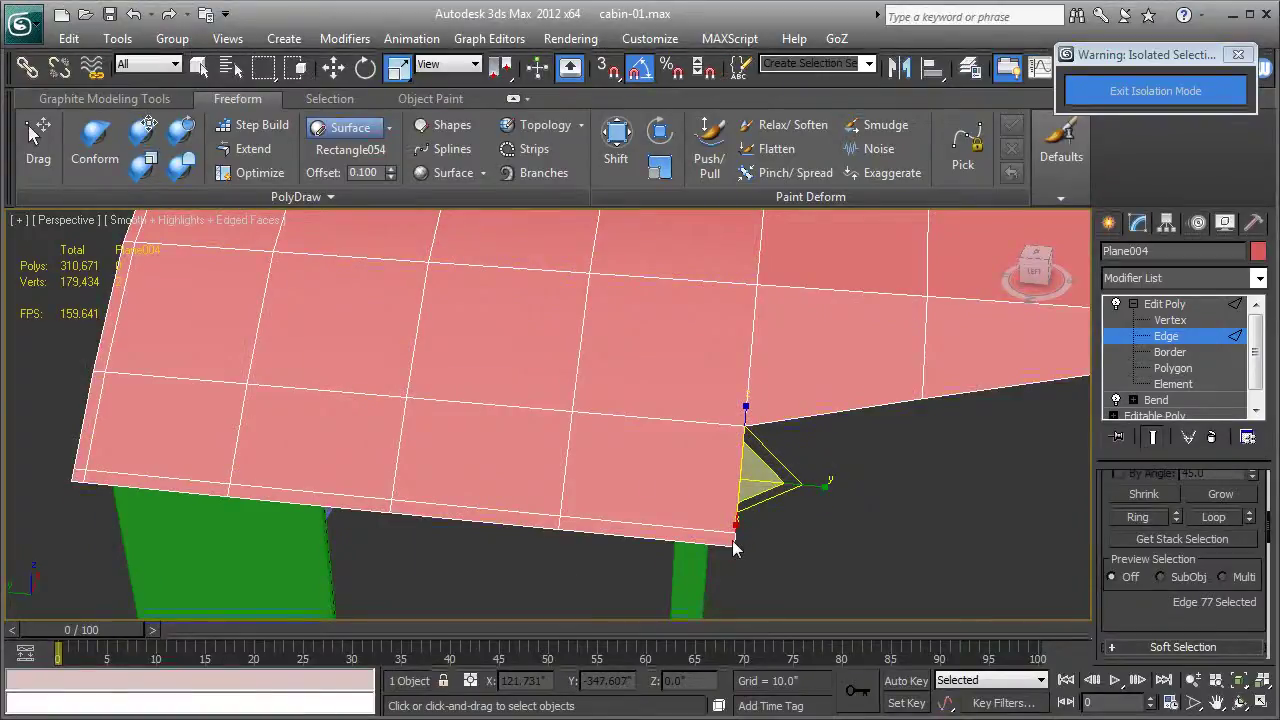
left_click(738, 543, "ctrl")
left_click(835, 415, "ctrl")
left_click(959, 397, "ctrl")
middle_click_drag(959, 398, 678, 446)
left_click(679, 456, "ctrl")
left_click(711, 341, "ctrl")
middle_click_drag(709, 341, 690, 403, "alt")
scroll(684, 404, "down", 5)
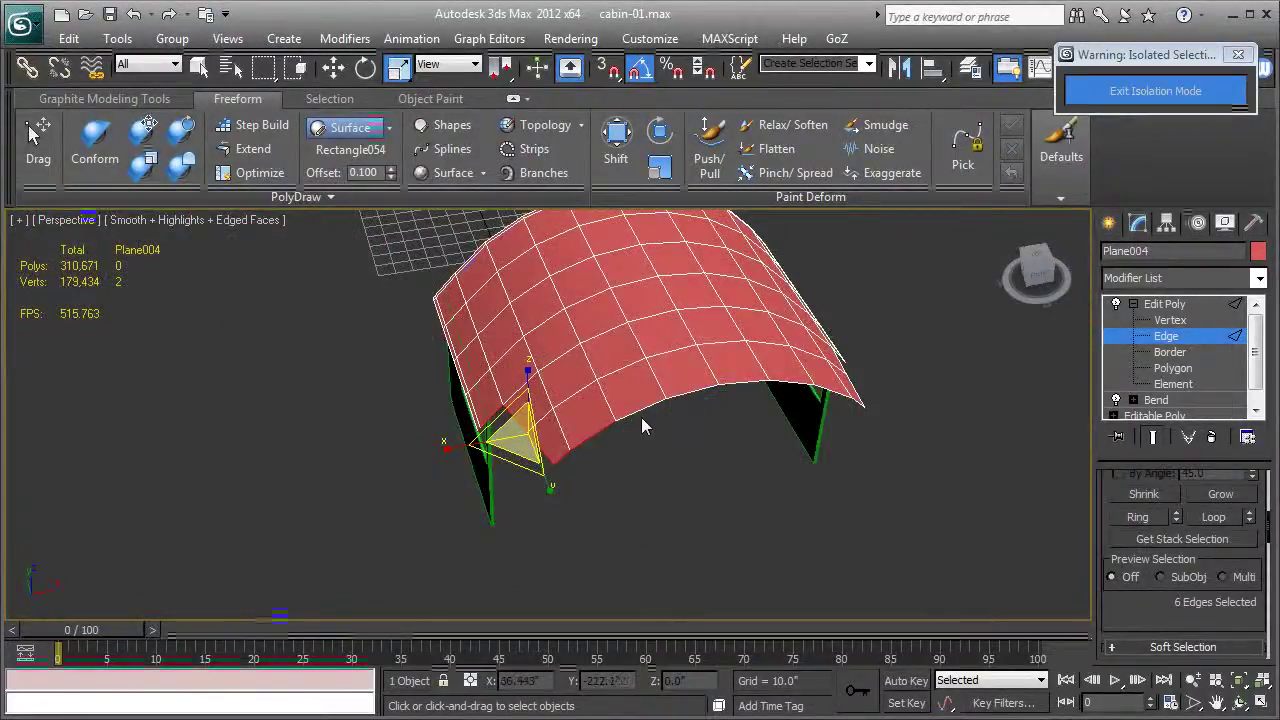
- Add the remaining edges along the roof's curved rear end to the edge selection
left_click(668, 405, "ctrl")
left_click(740, 386, "ctrl")
left_click(790, 384, "ctrl")
left_click(827, 392, "ctrl")
middle_click_drag(770, 416, 566, 381, "alt")
left_click(643, 417, "ctrl")
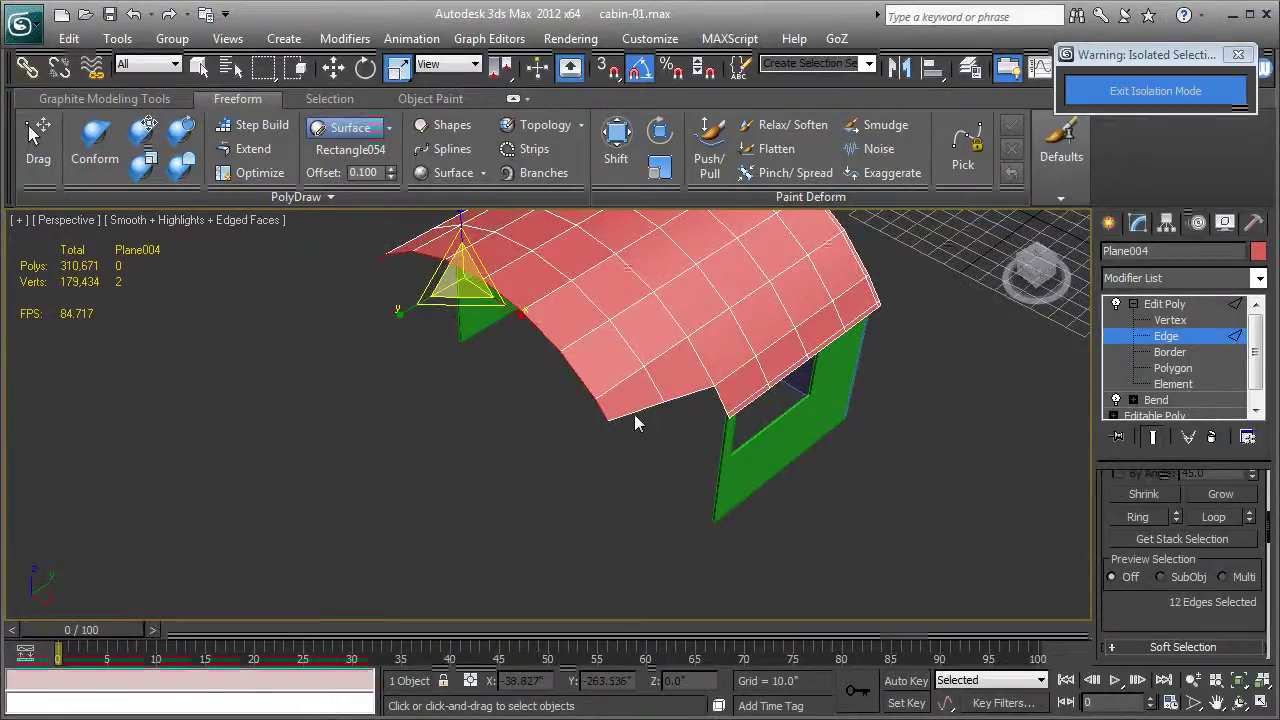
left_click(691, 396, "ctrl")
left_click(735, 415, "ctrl")
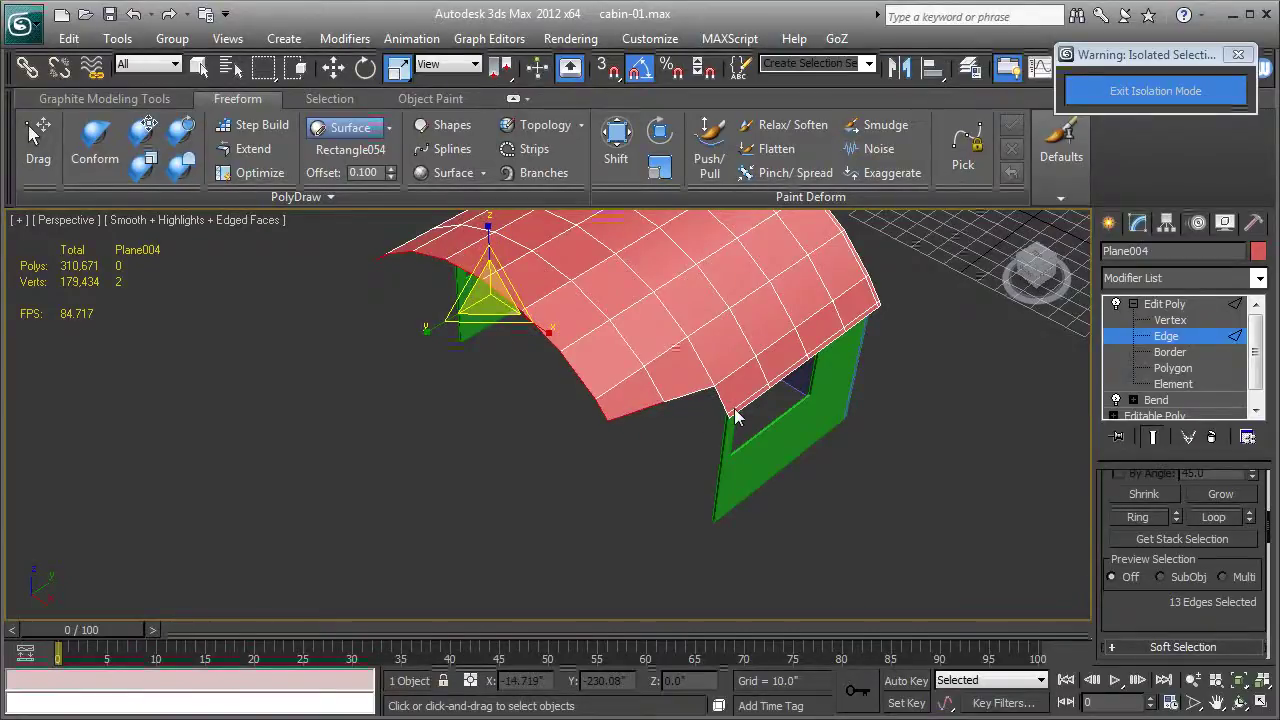
key("ctrl+z")
key("ctrl+z")
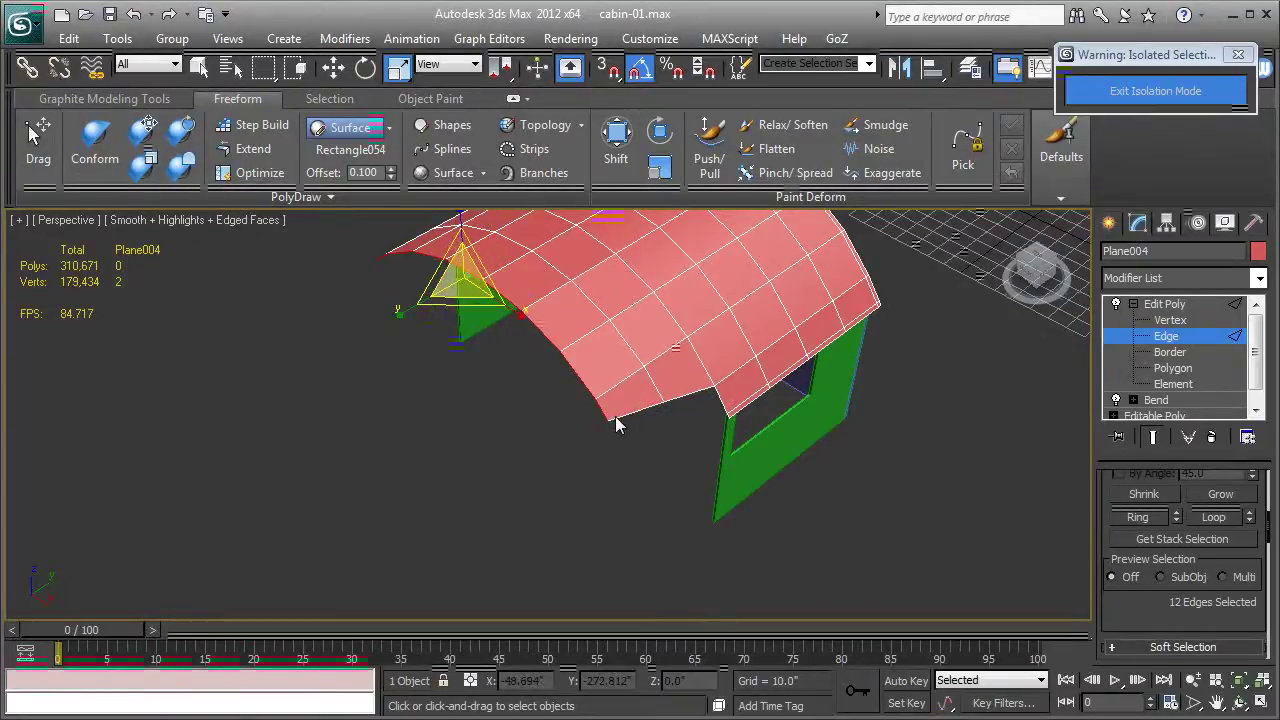
- Add the slanted edges and the short rear edges on the roof's opposite side to the edge selection
left_click(650, 410, "ctrl")
left_click(684, 397, "ctrl")
left_click(722, 404, "ctrl")
scroll(706, 443, "up", 5)
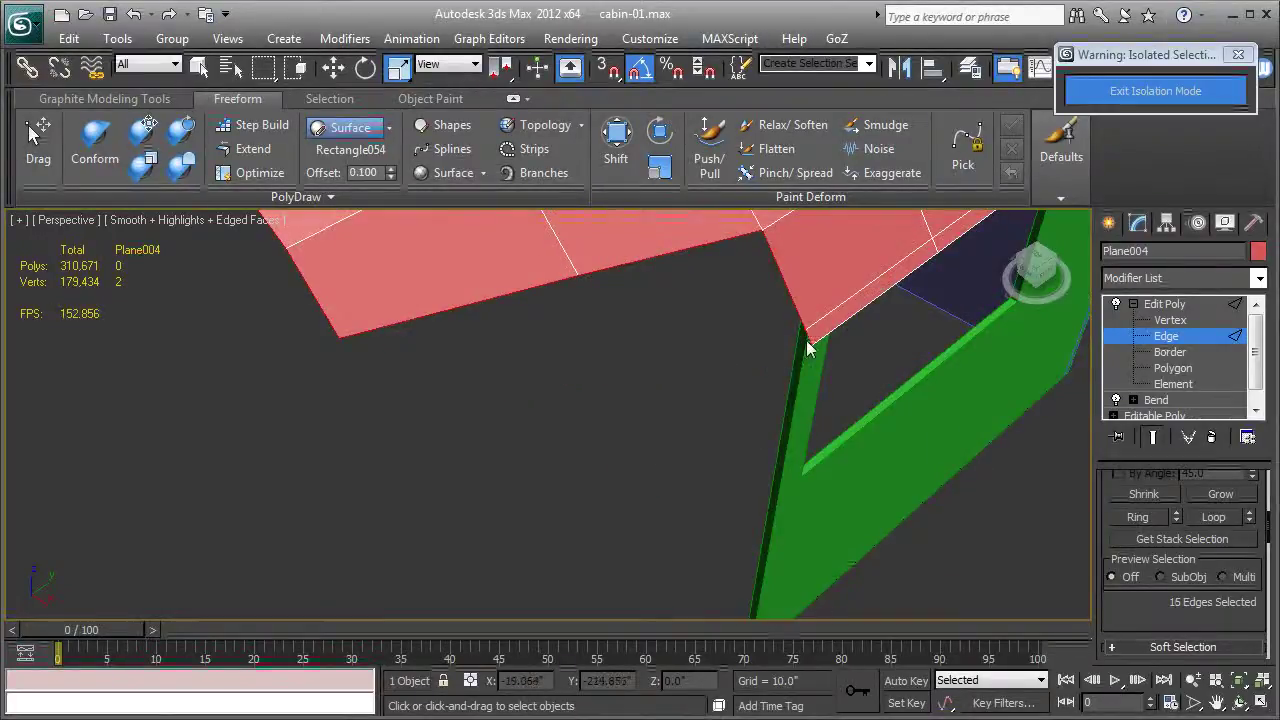
middle_click_drag(787, 351, 778, 433)
scroll(813, 484, "down", 5)
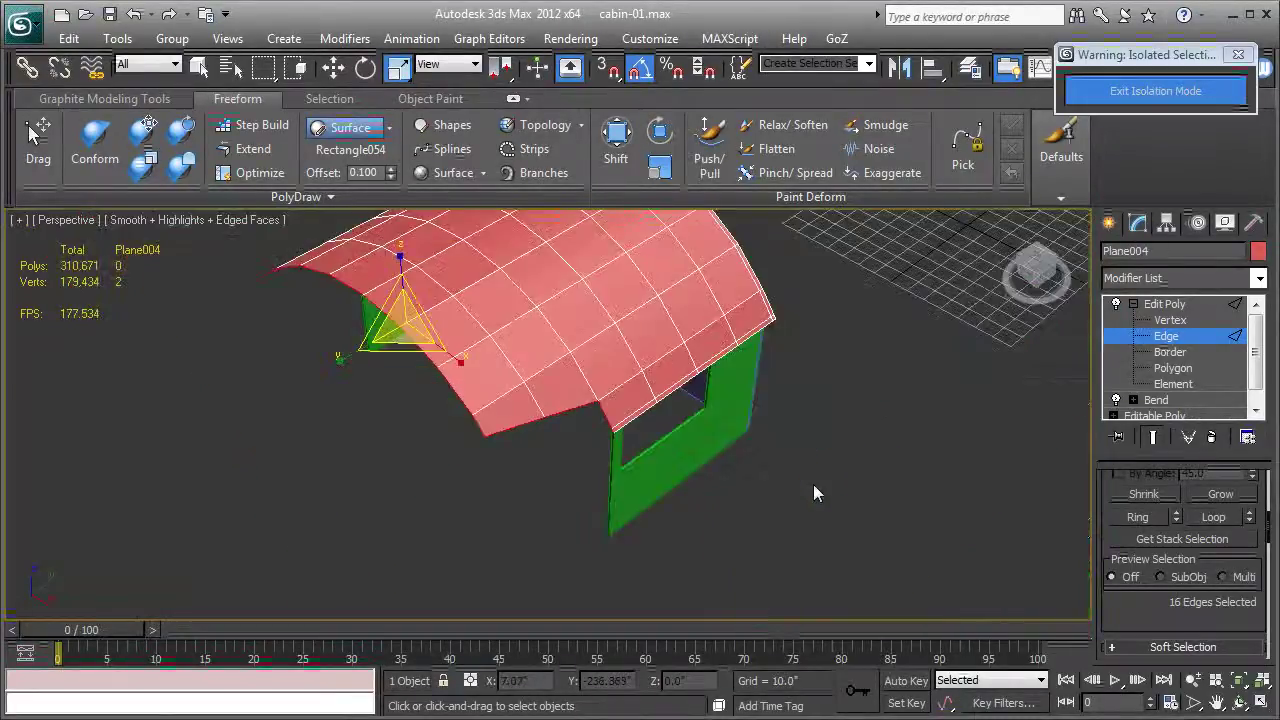
- Chamfer the selected rear border edges by 1.543" with one segment
middle_click_drag(566, 477, 700, 451, "alt")
scroll(600, 447, "up", 3)
middle_click_drag(600, 447, 740, 468, "alt")
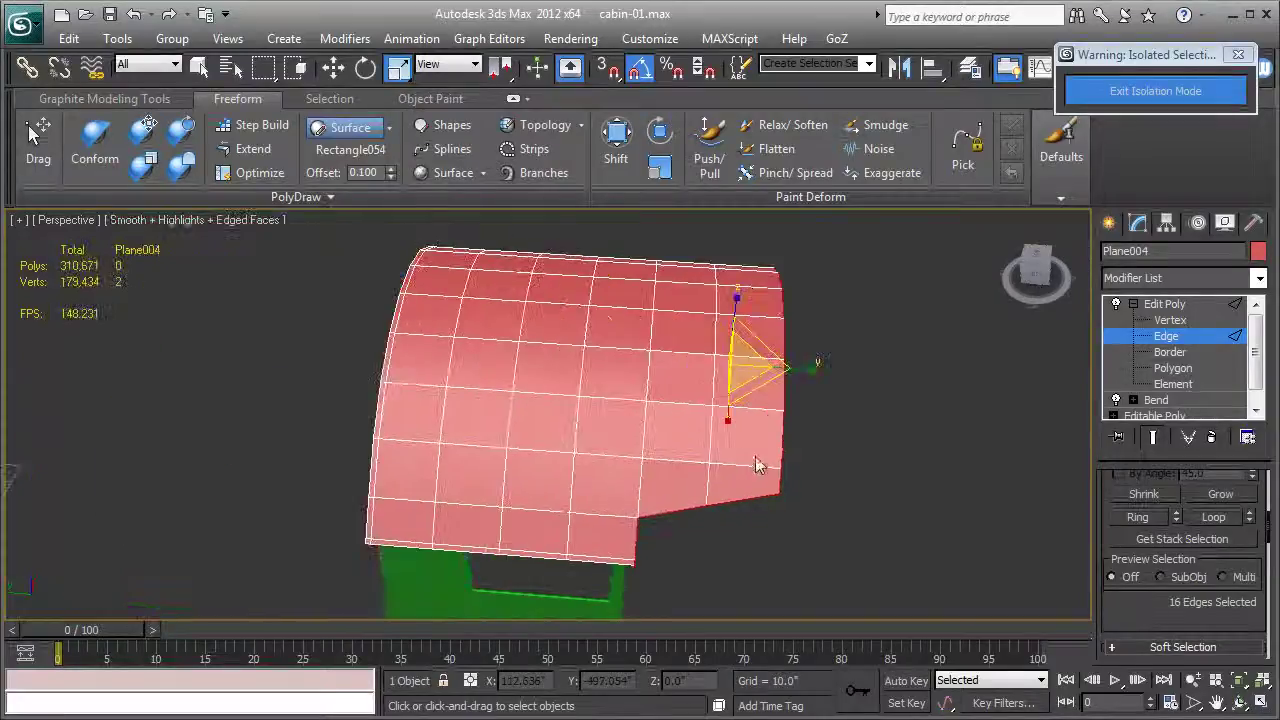
scroll(1117, 586, "down", 5)
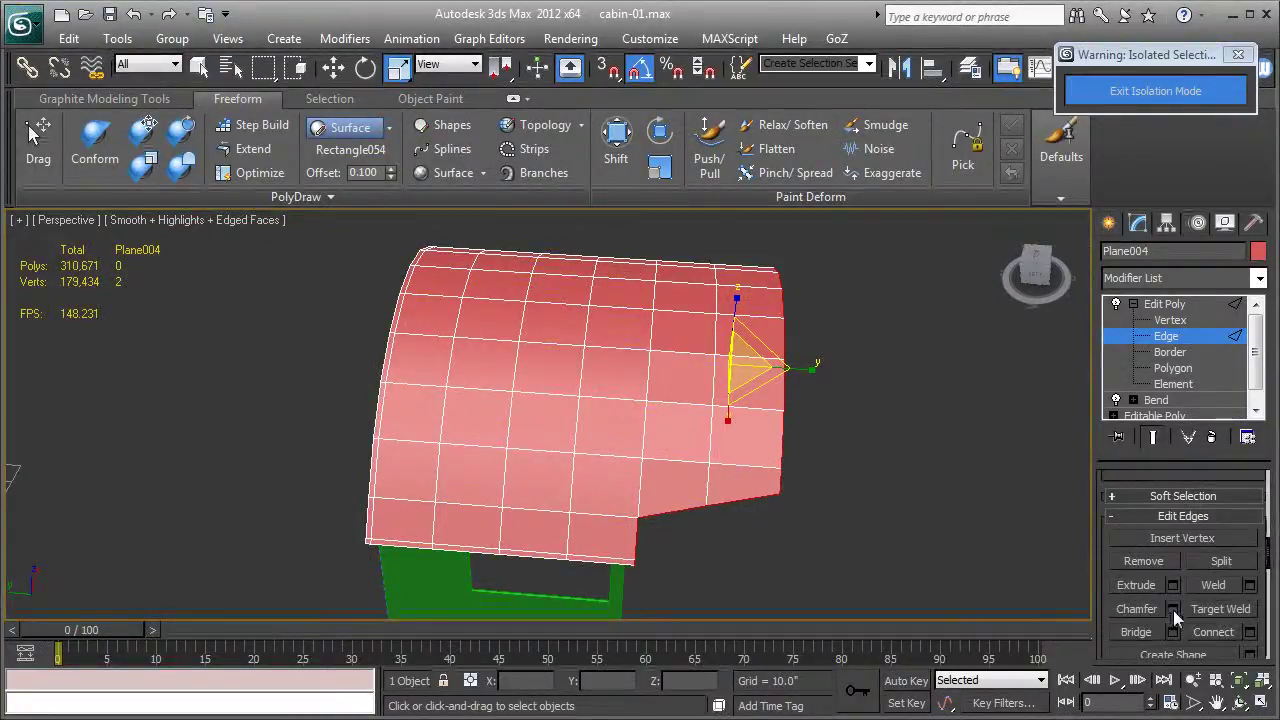
left_click(1172, 608)
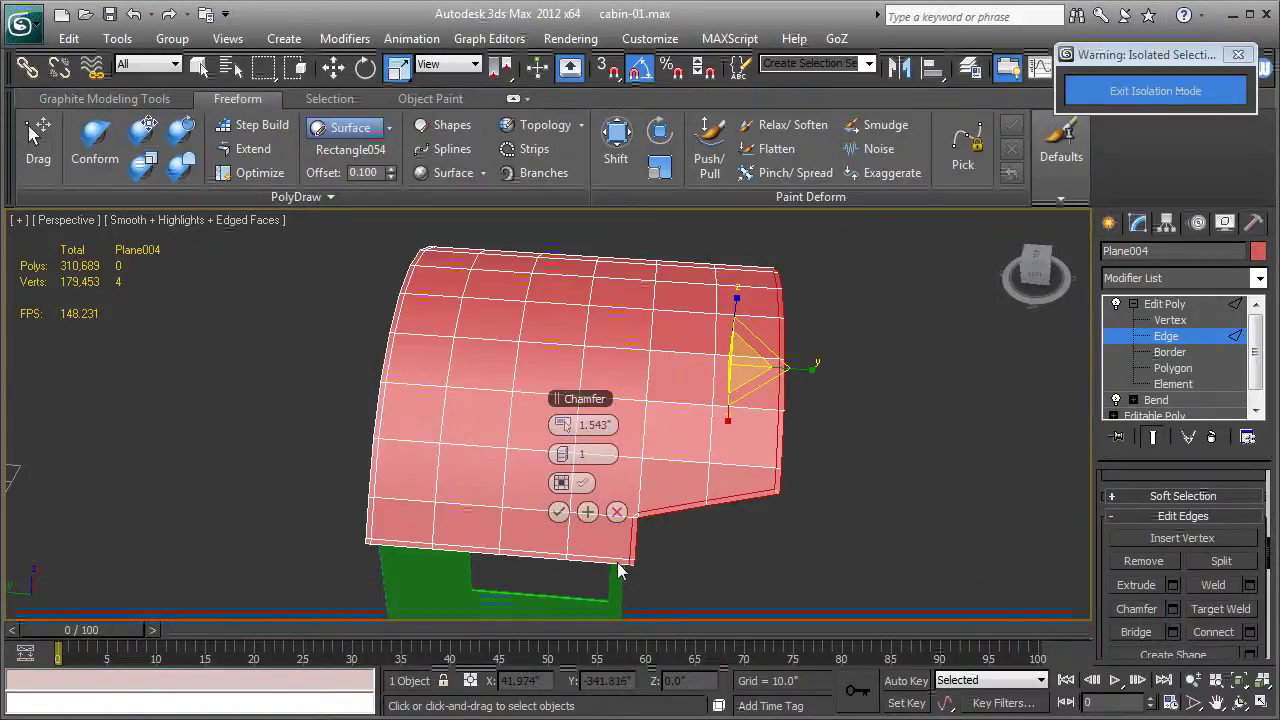
left_click(558, 511)
- Collapse the tiny chamfer edges at the inner corners on both sides, where the slanted extension meets the roof's side panels
middle_click_drag(617, 526, 602, 487)
scroll(602, 487, "up", 5)
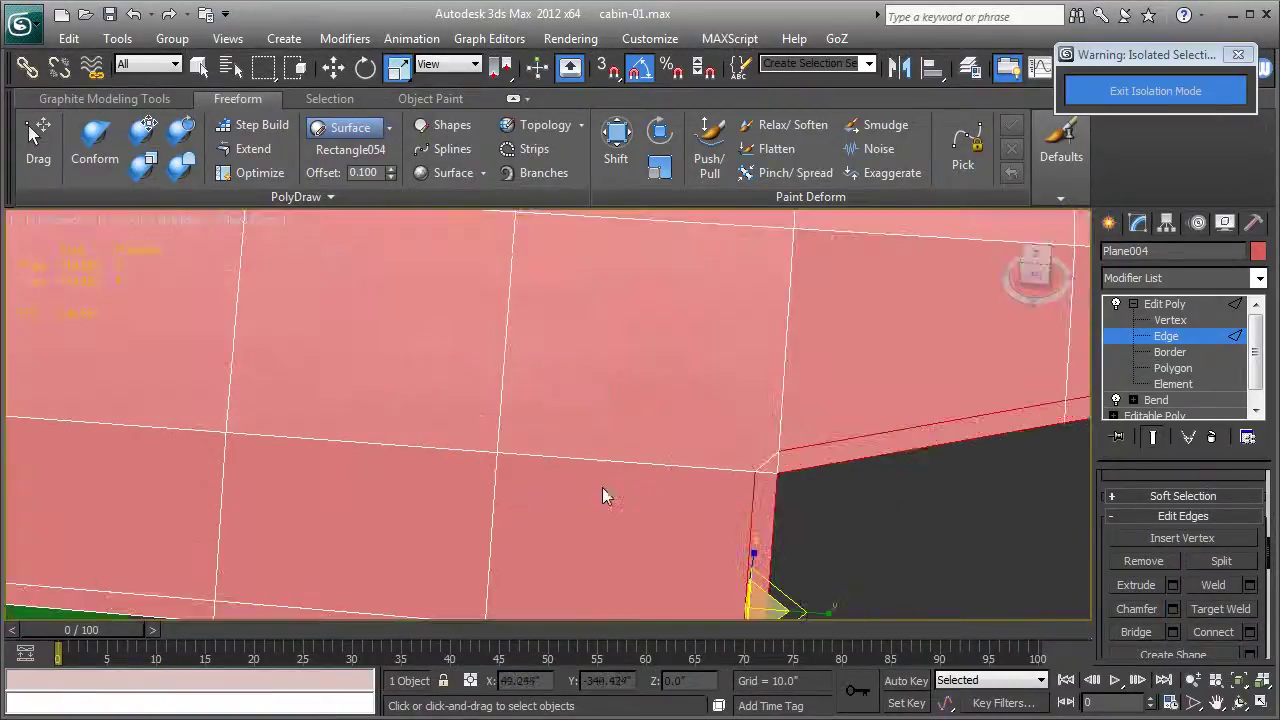
middle_click_drag(782, 505, 736, 489)
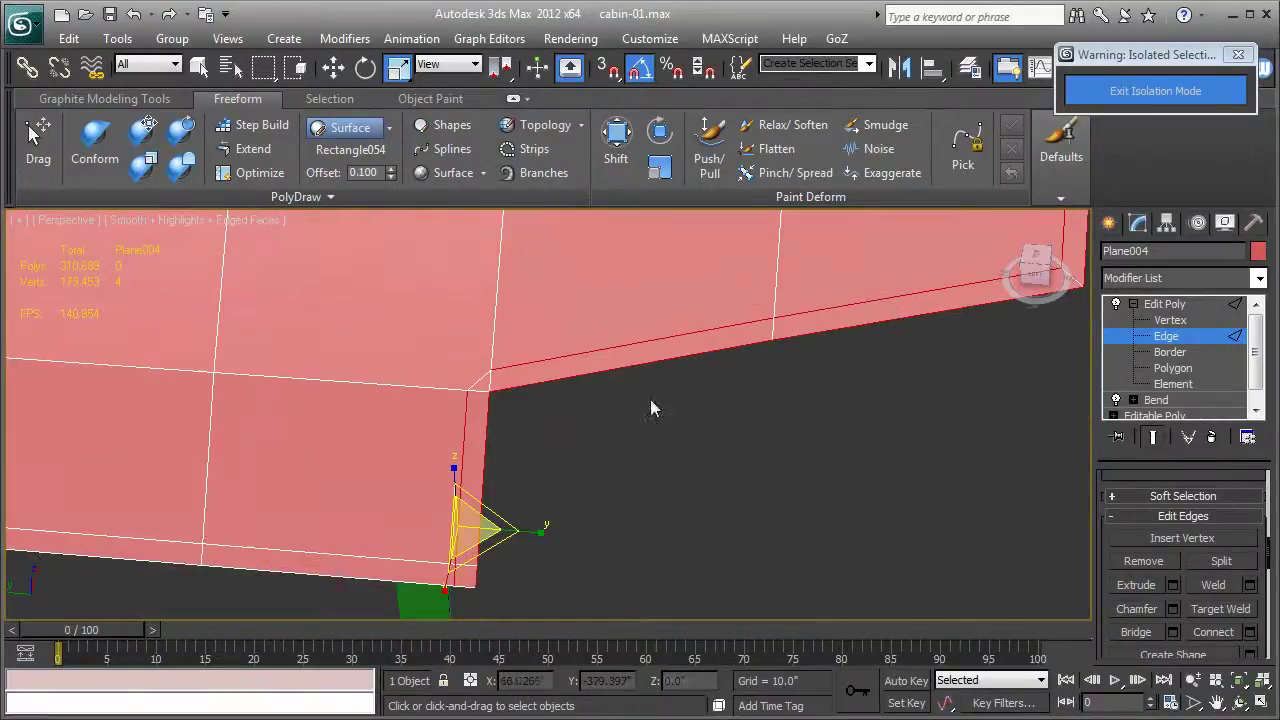
left_click(475, 390)
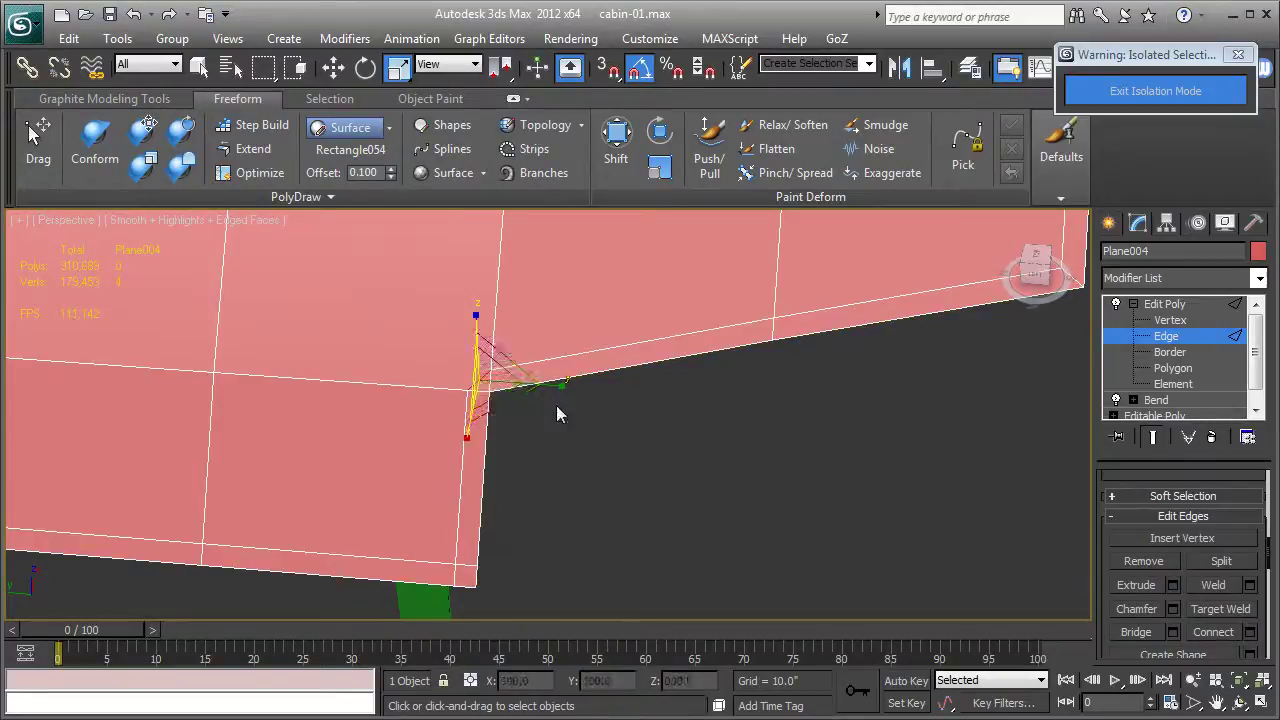
scroll(600, 460, "down", 10)
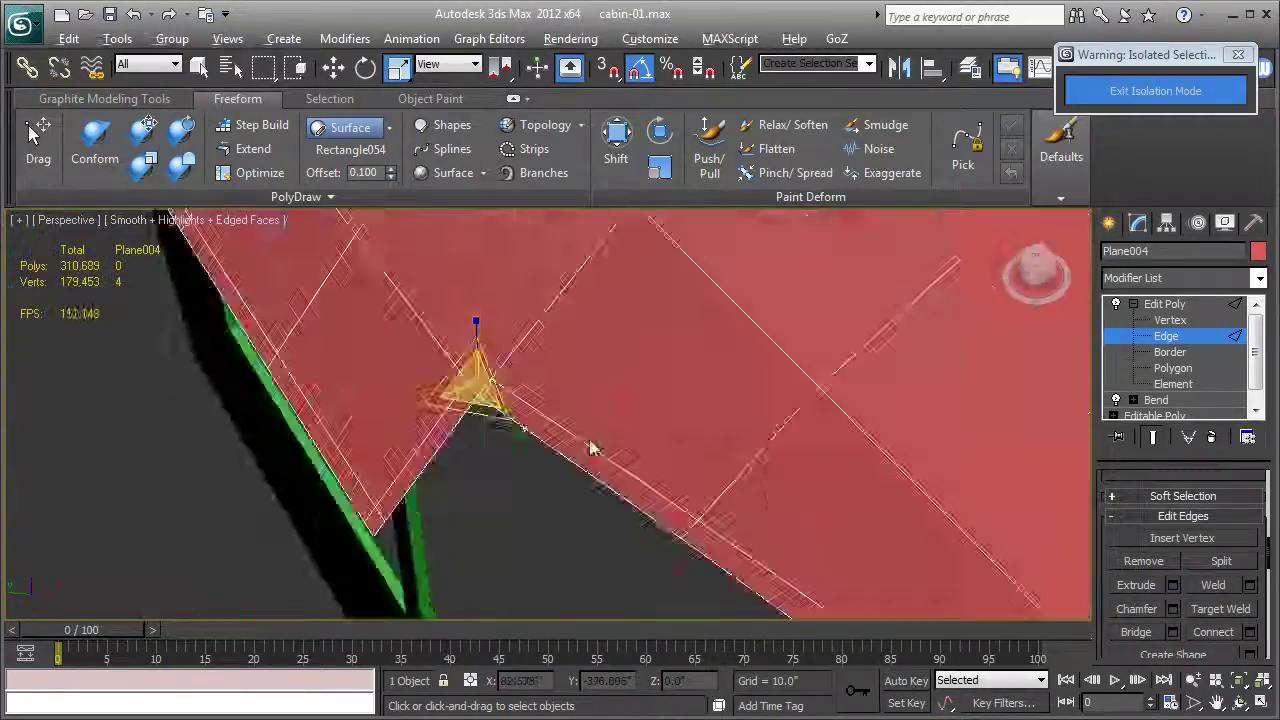
scroll(569, 445, "up", 10)
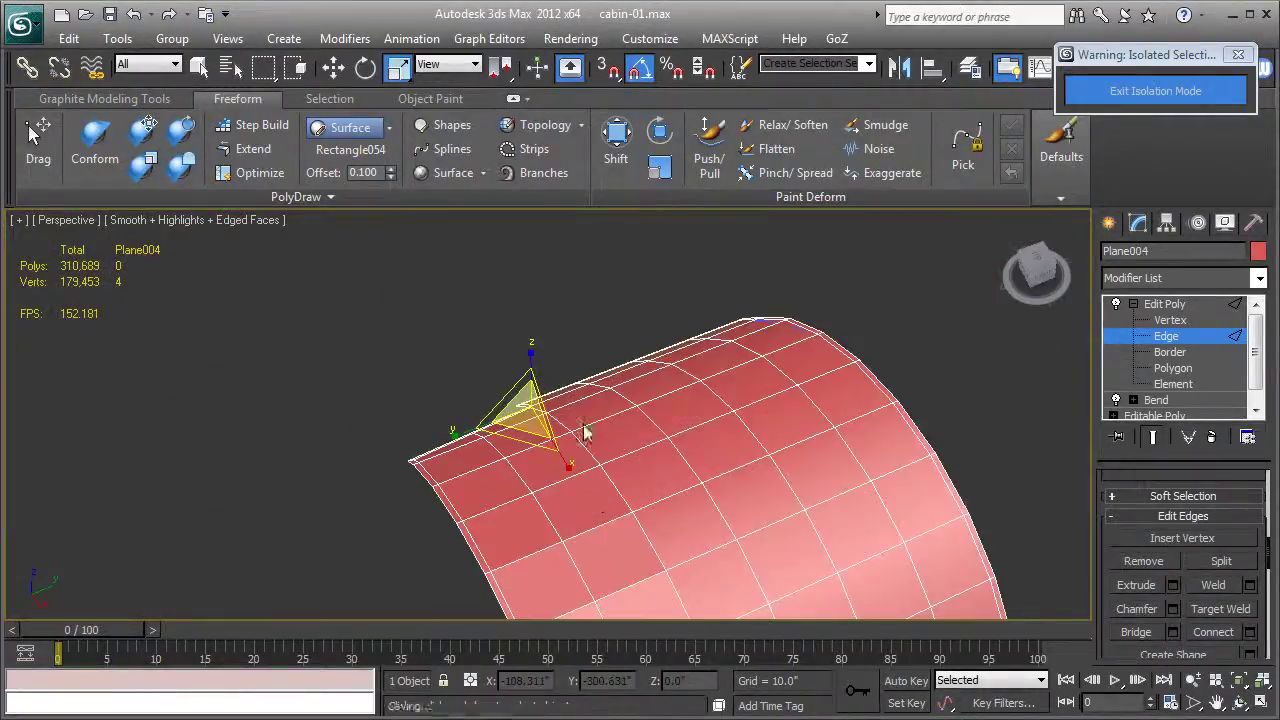
key("z")
middle_click_drag(573, 438, 545, 378, "alt")
scroll(556, 406, "down", 5)
scroll(660, 475, "down", 3)
middle_click_drag(707, 521, 554, 353)
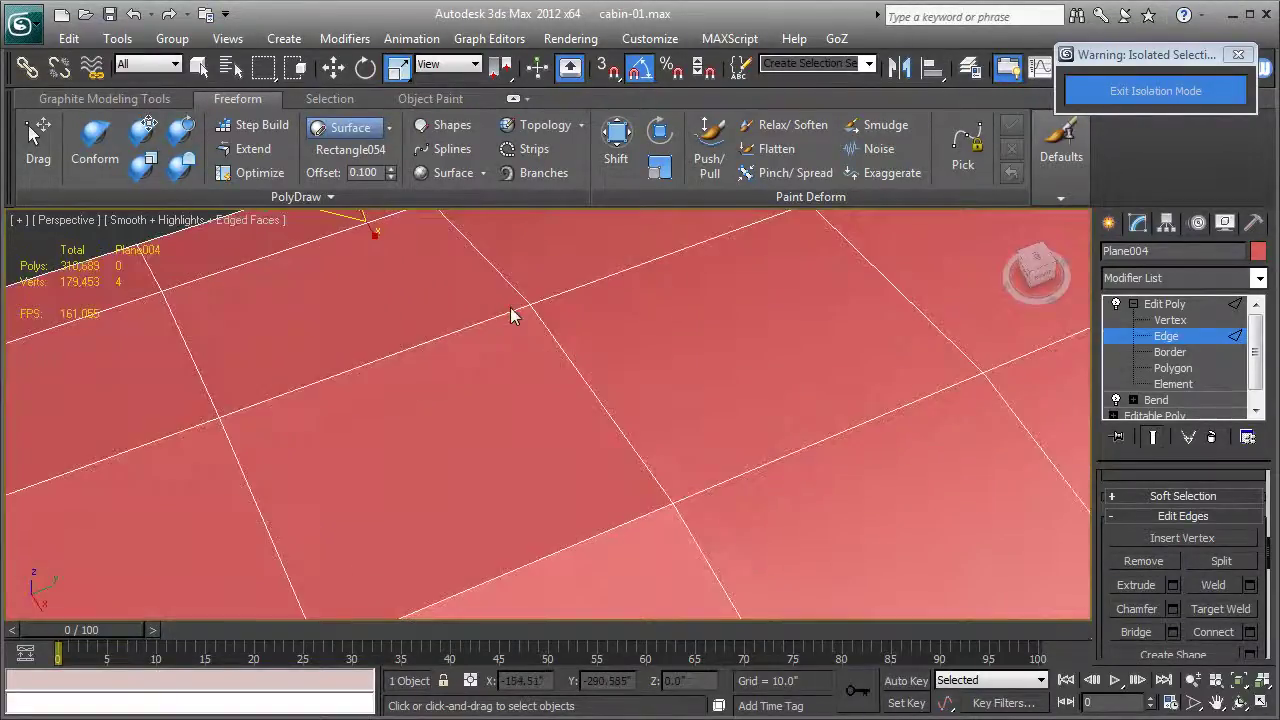
scroll(688, 356, "up", 3)
scroll(712, 448, "down", 4)
middle_click_drag(712, 456, 595, 440, "alt")
left_click(541, 425)
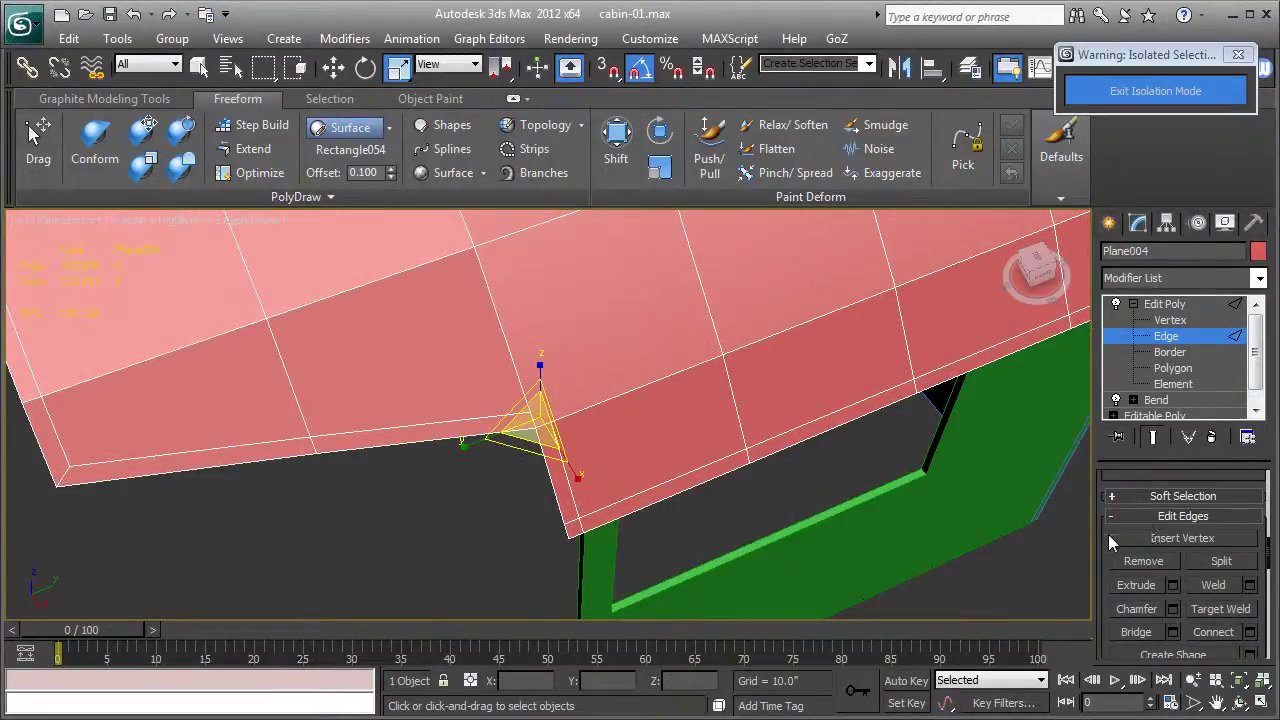
scroll(1107, 535, "down", 5)
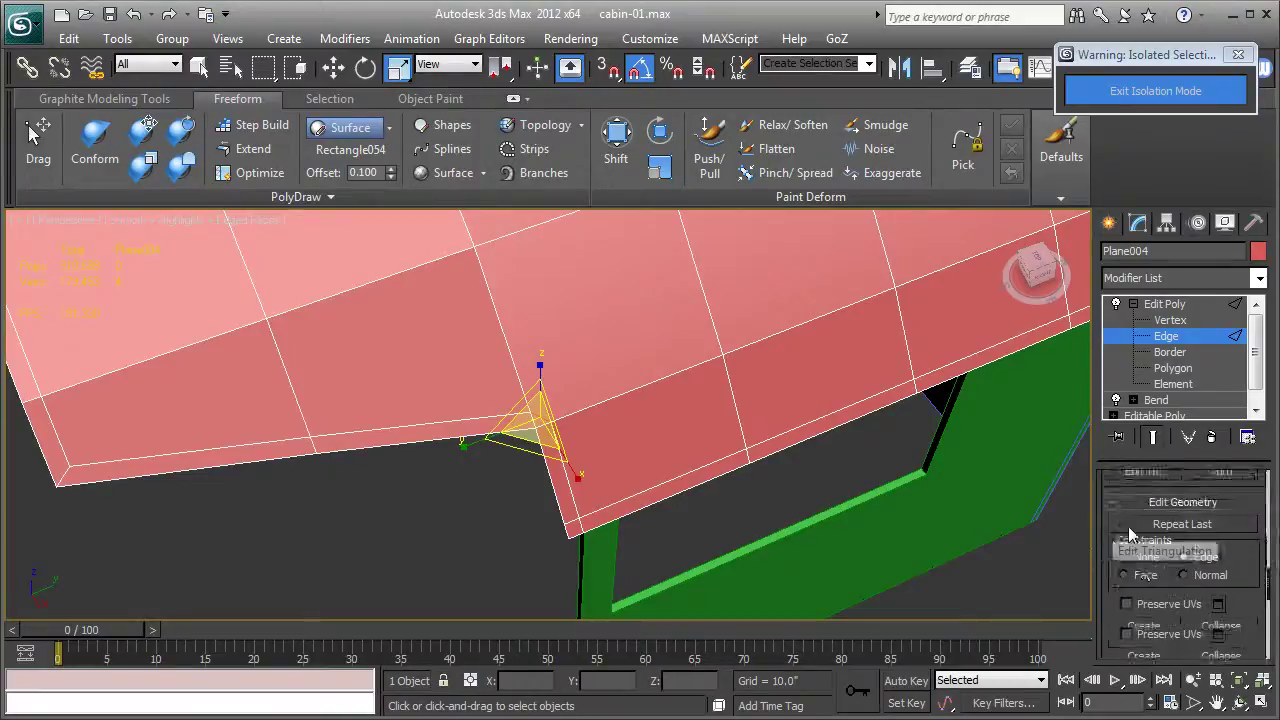
left_click(1212, 596)
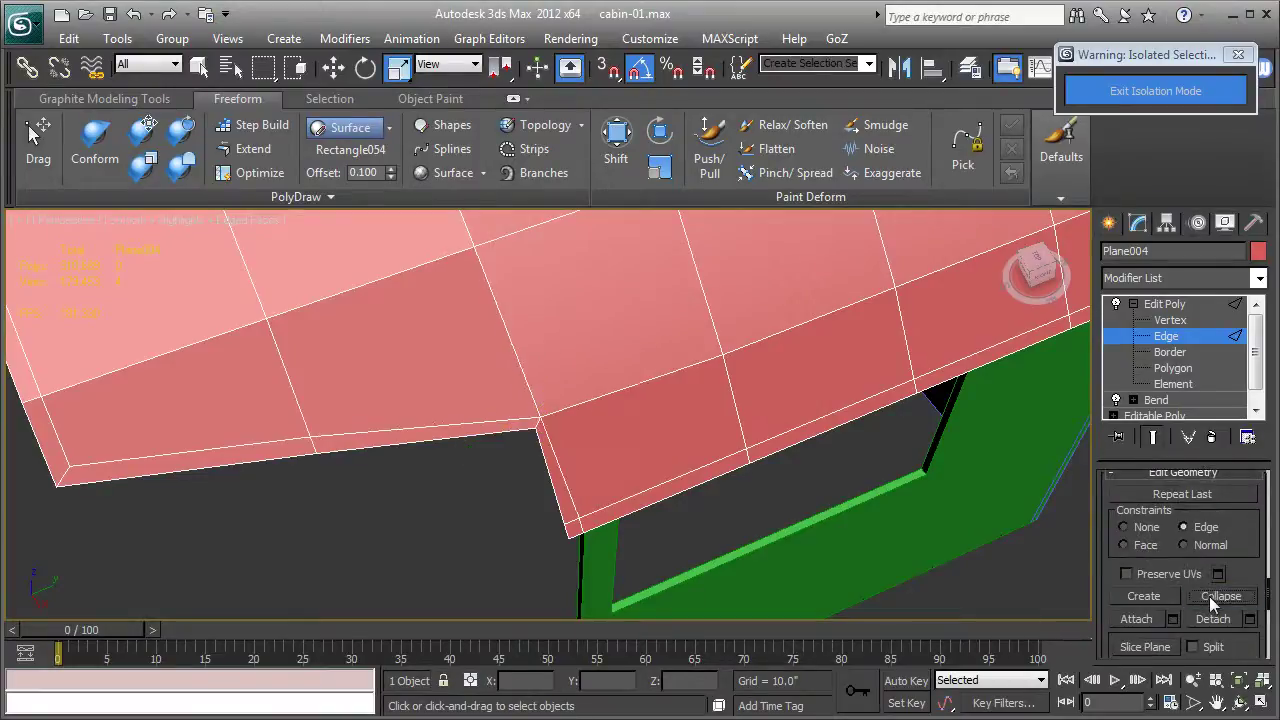
- Select the collapsed vertex at one inner corner and move it slightly upward along its edge, away from the border
left_click(1165, 320)
left_click(541, 424)
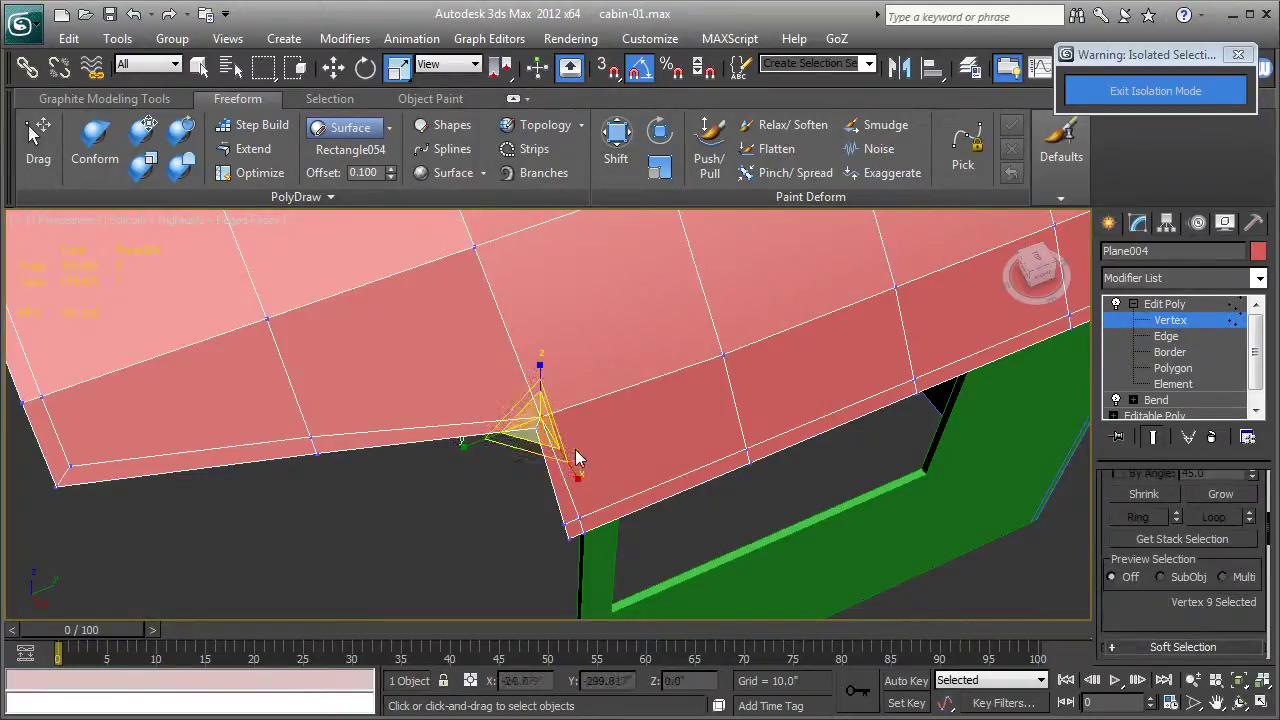
key("w")
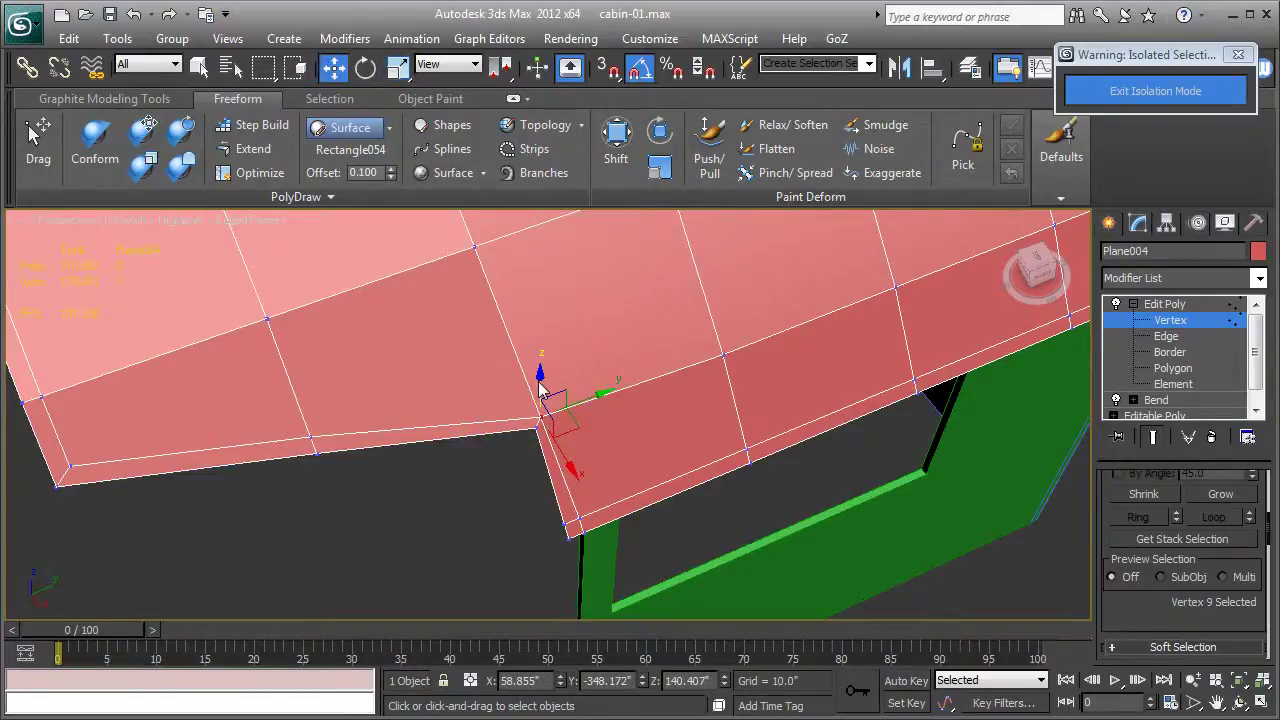
scroll(1110, 575, "down", 8)
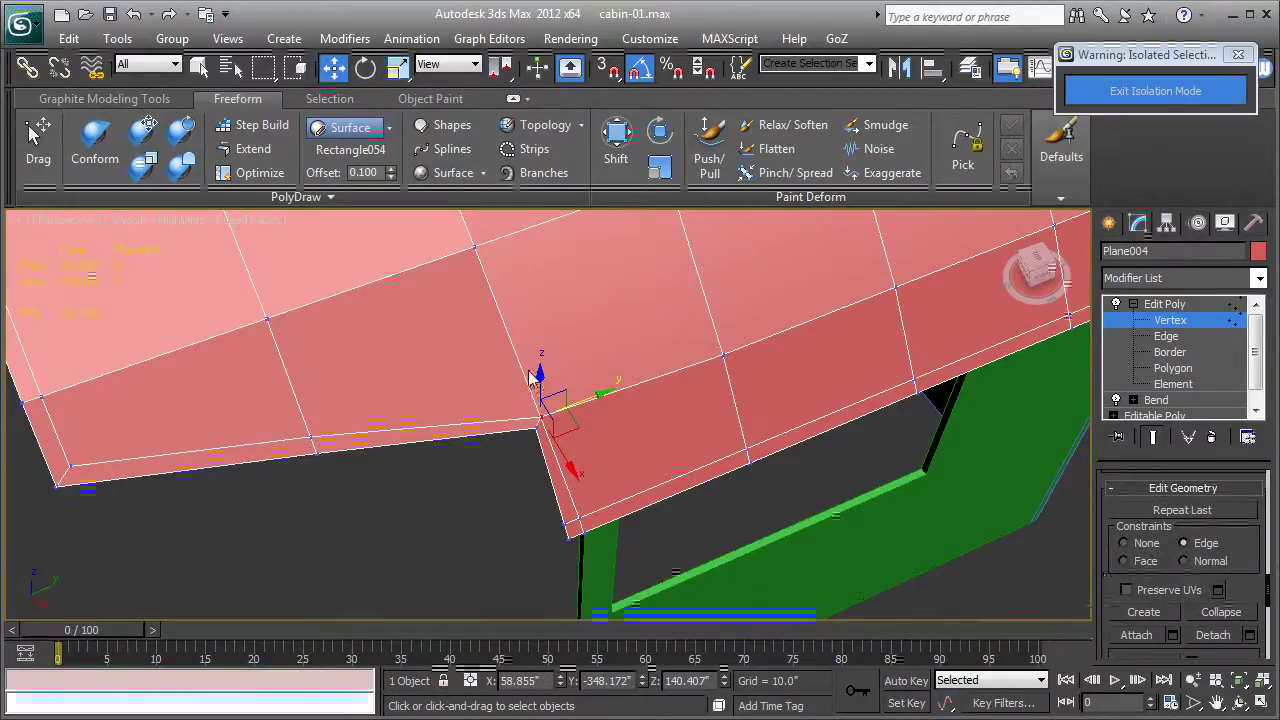
left_click_drag(540, 384, 593, 405)
scroll(536, 406, "down", 5)
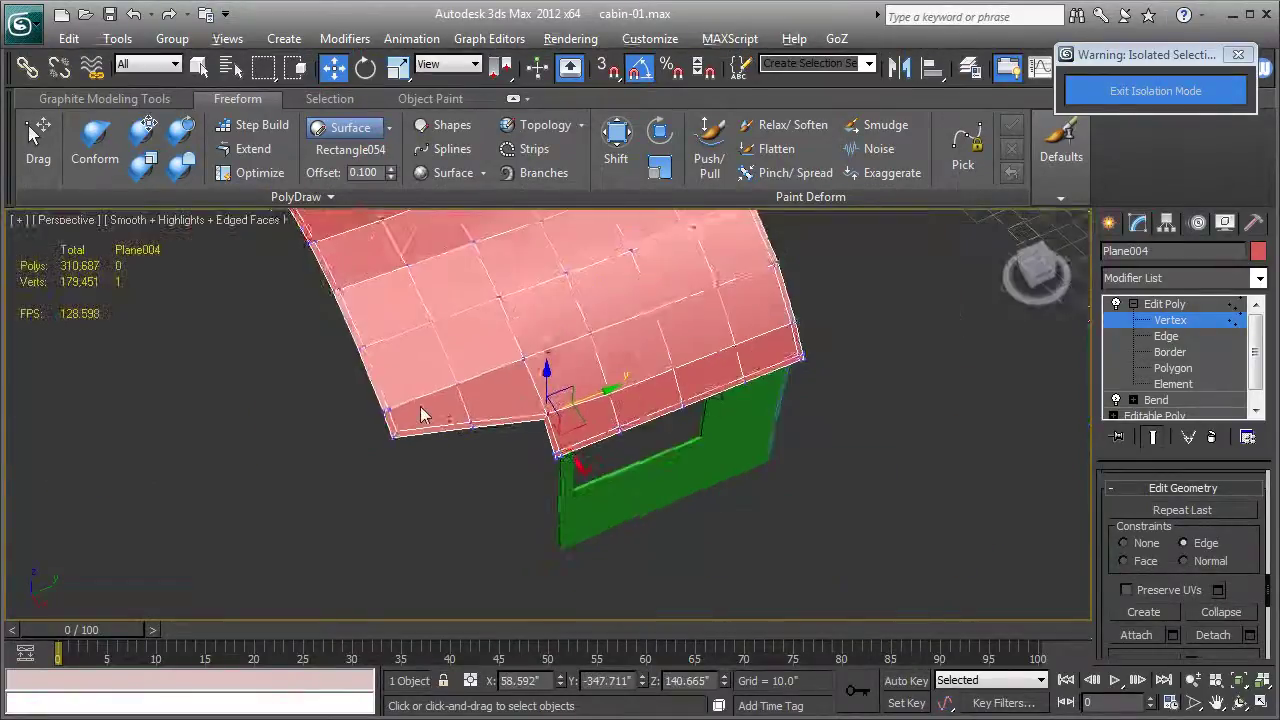
- Move the matching inner-corner vertex on the roof's opposite side slightly inward and upward along its edges
middle_click_drag(430, 414, 612, 320, "alt")
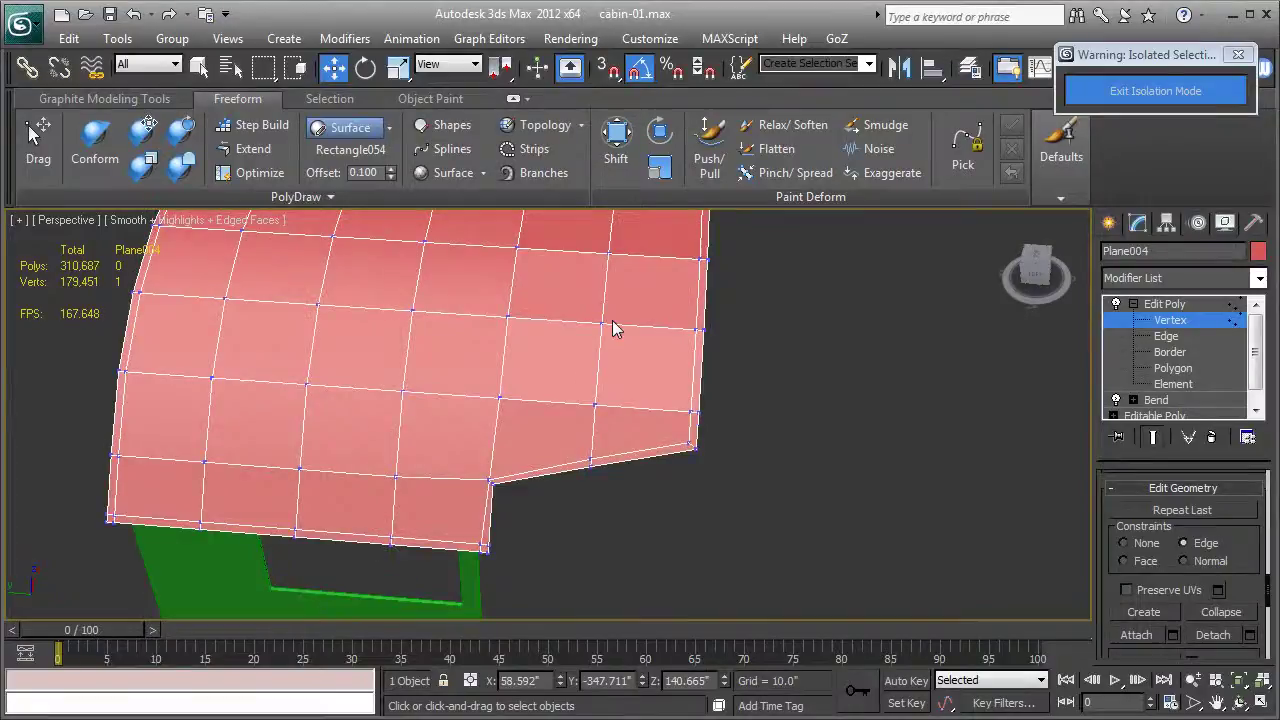
left_click(490, 483)
scroll(492, 479, "up", 6)
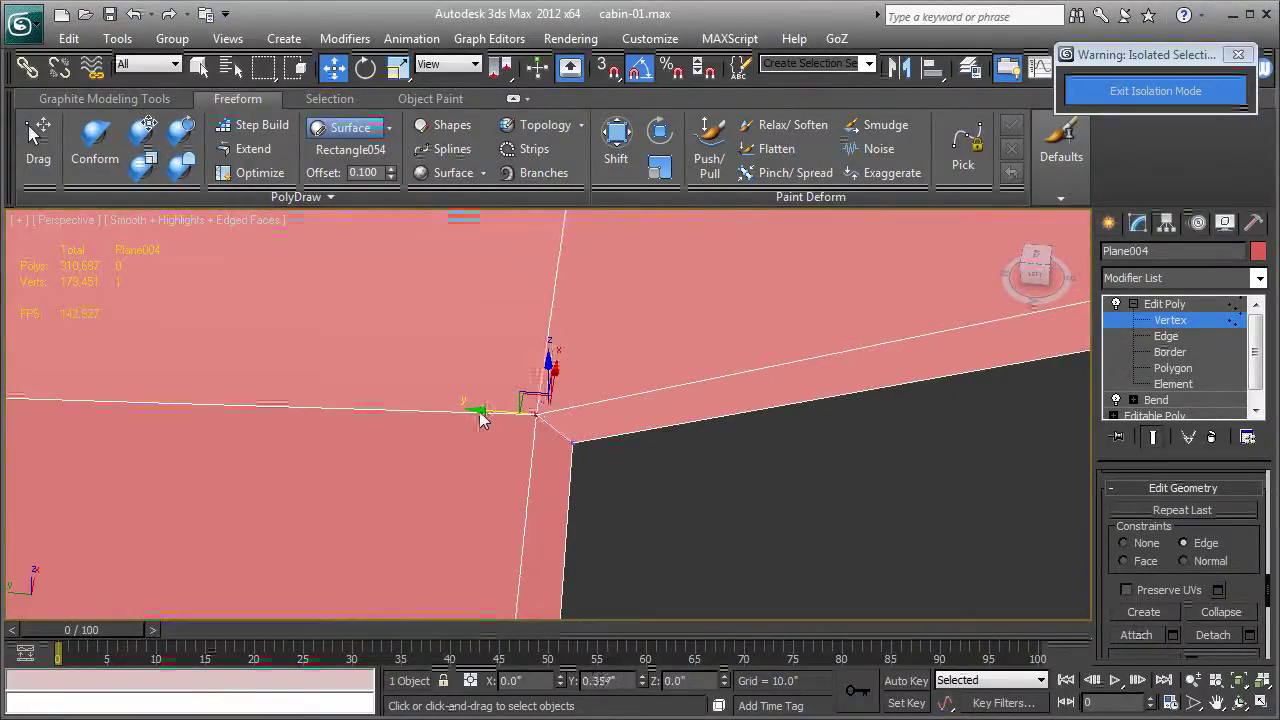
left_click_drag(533, 376, 533, 365)
scroll(533, 365, "down", 10)
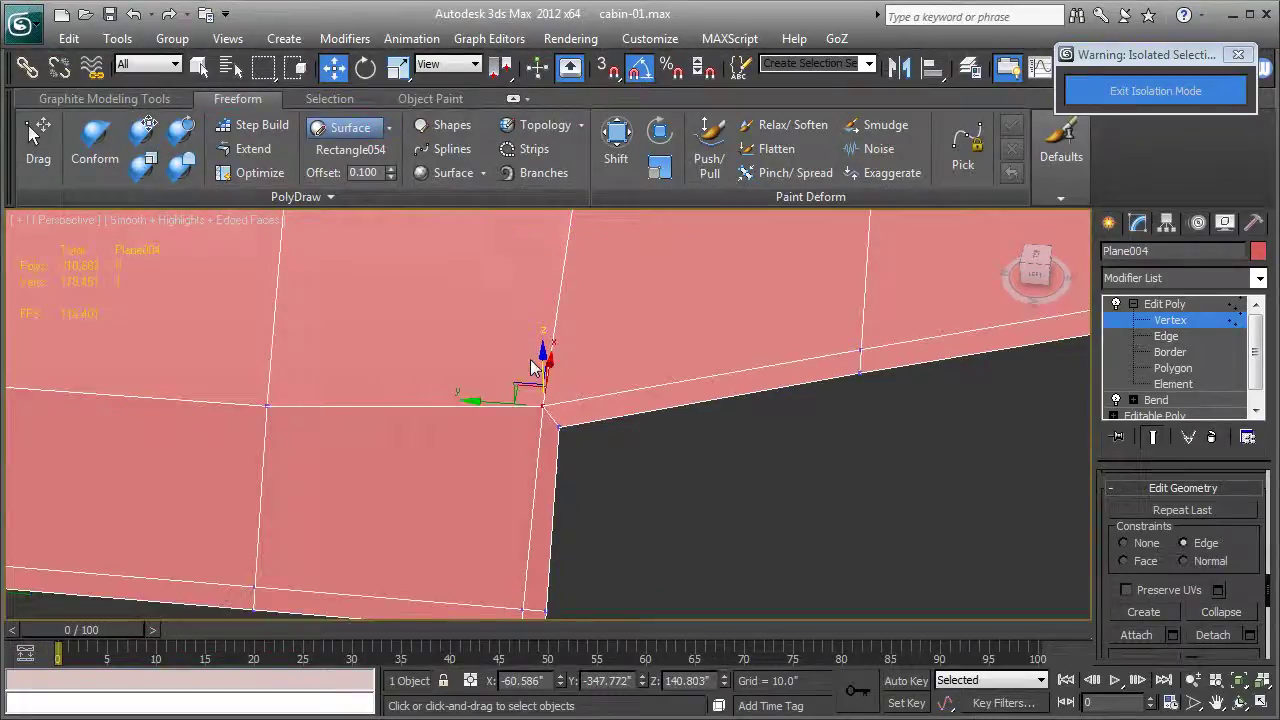
- Leave vertex editing, add a Shell modifier with a 1.0" outer amount to the whole roof, and raise its segment count
left_click(1163, 303)
left_click(1133, 303)
left_click(1166, 279)
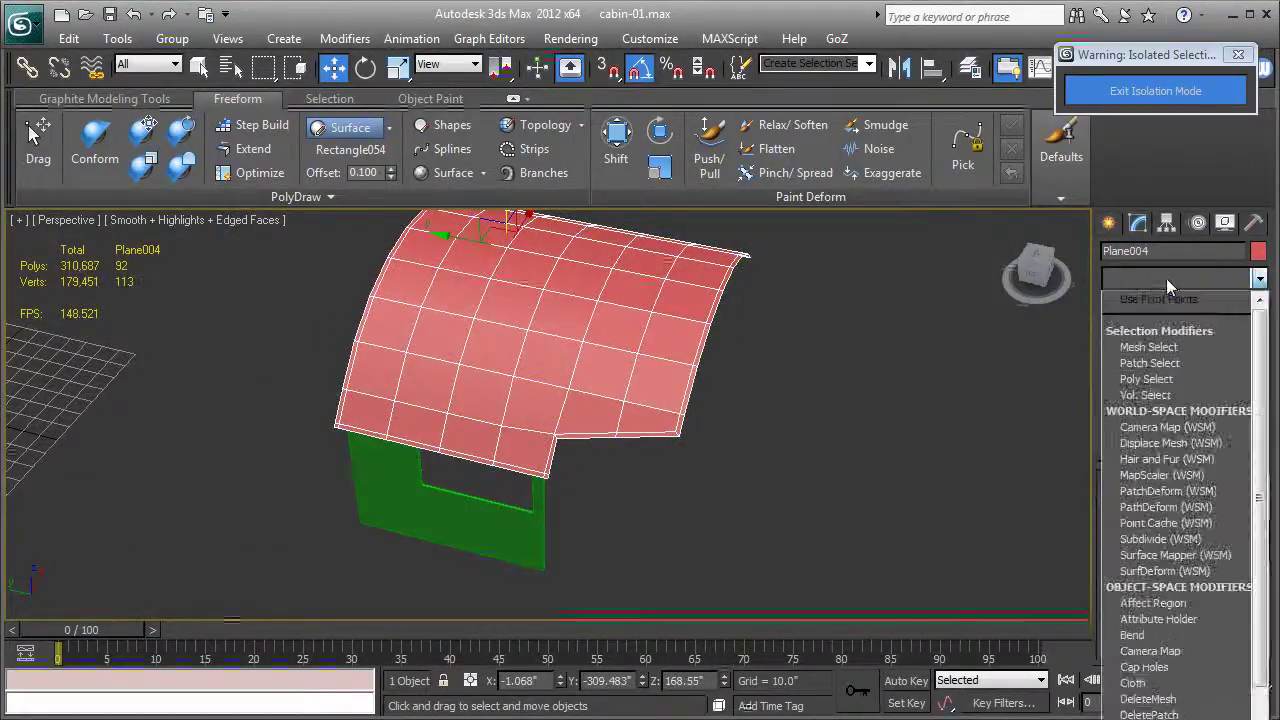
key("s")
key("s")
key("s")
key("s")
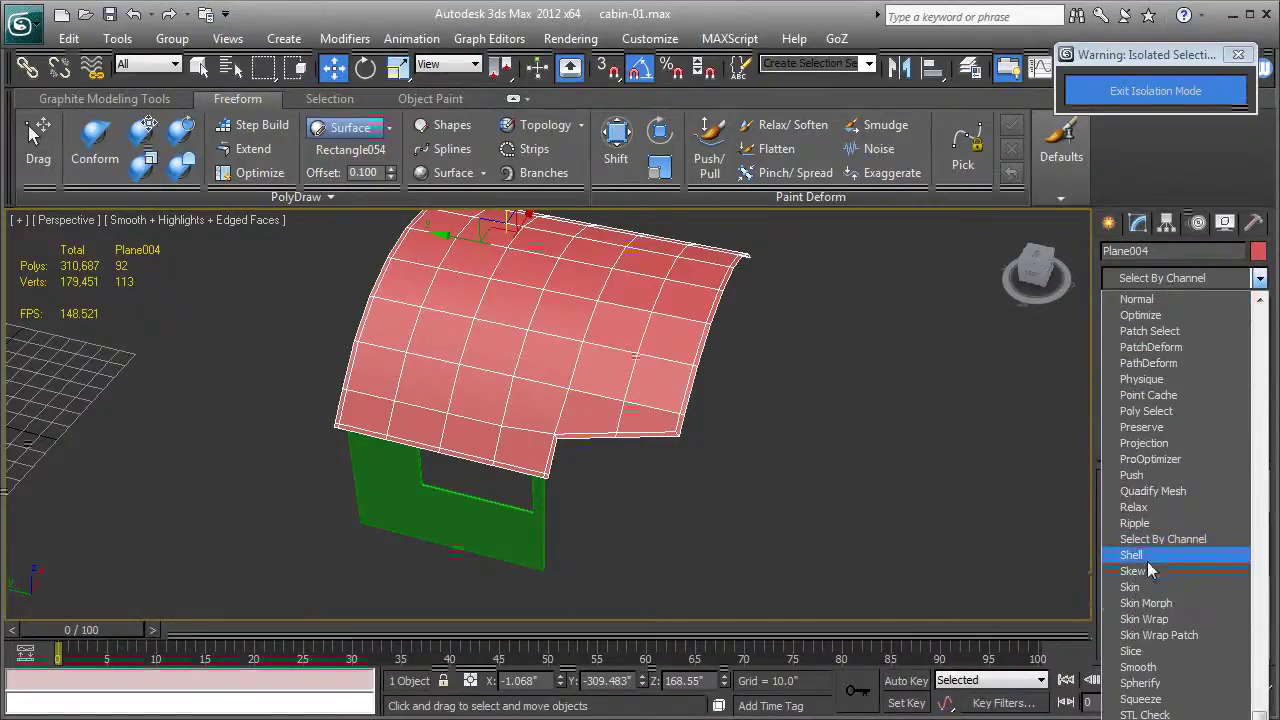
left_click(1132, 555)
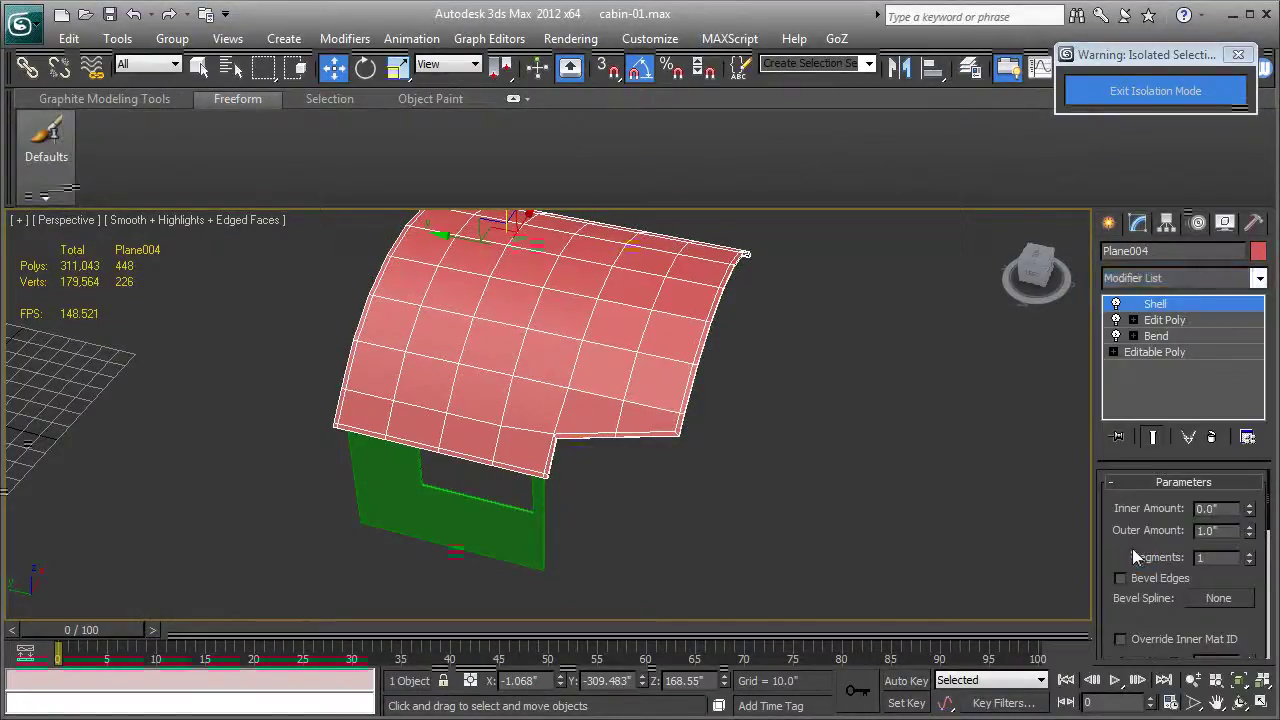
mouse_move(700, 480)
middle_mouse_down("alt")
mouse_move(655, 477)
mouse_move(603, 413)
mouse_move(691, 478)
middle_mouse_up("alt")
left_click(1250, 555)
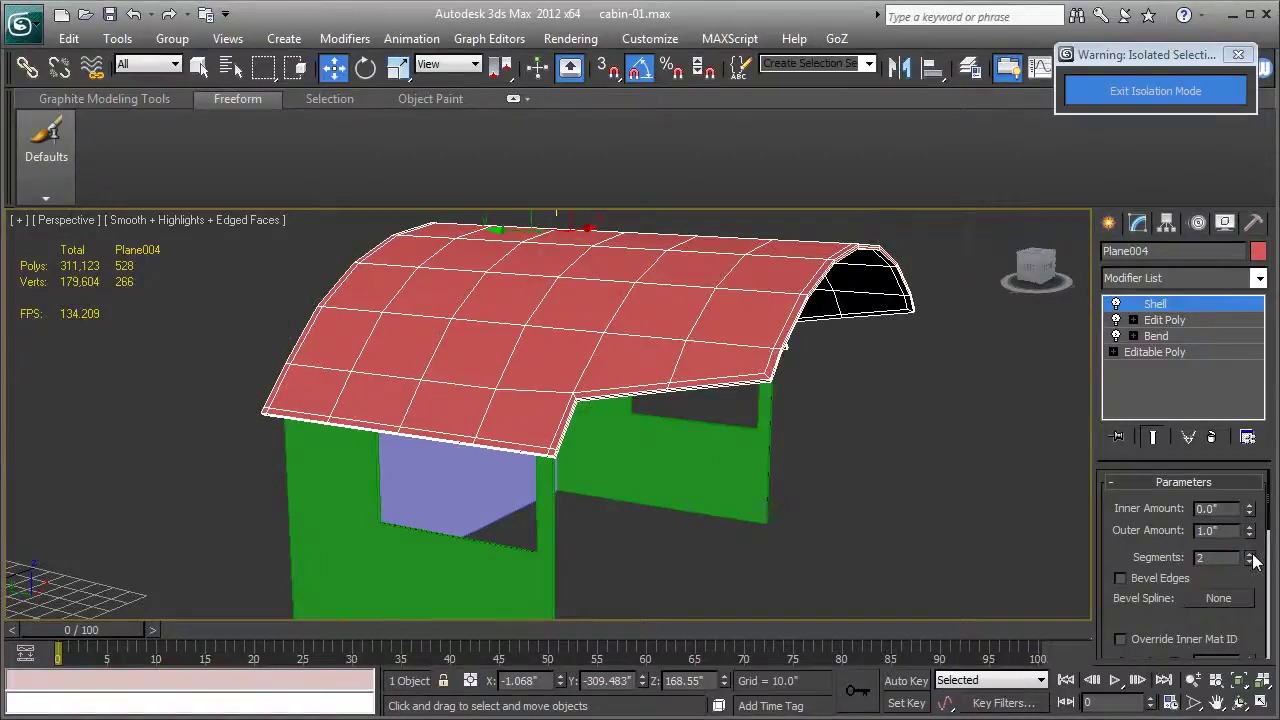
- Add a TurboSmooth modifier with one iteration on top of the roof's Shell
left_click(1189, 278)
key("t")
key("t")
key("t")
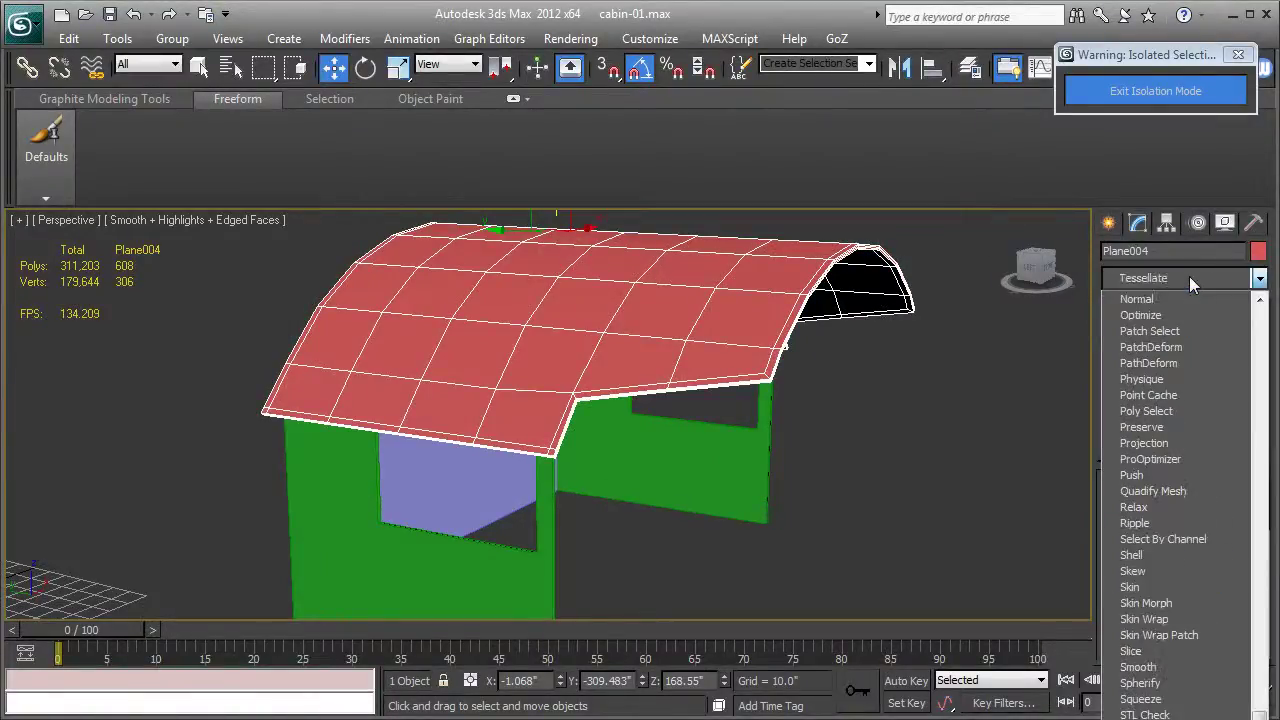
key("Return")
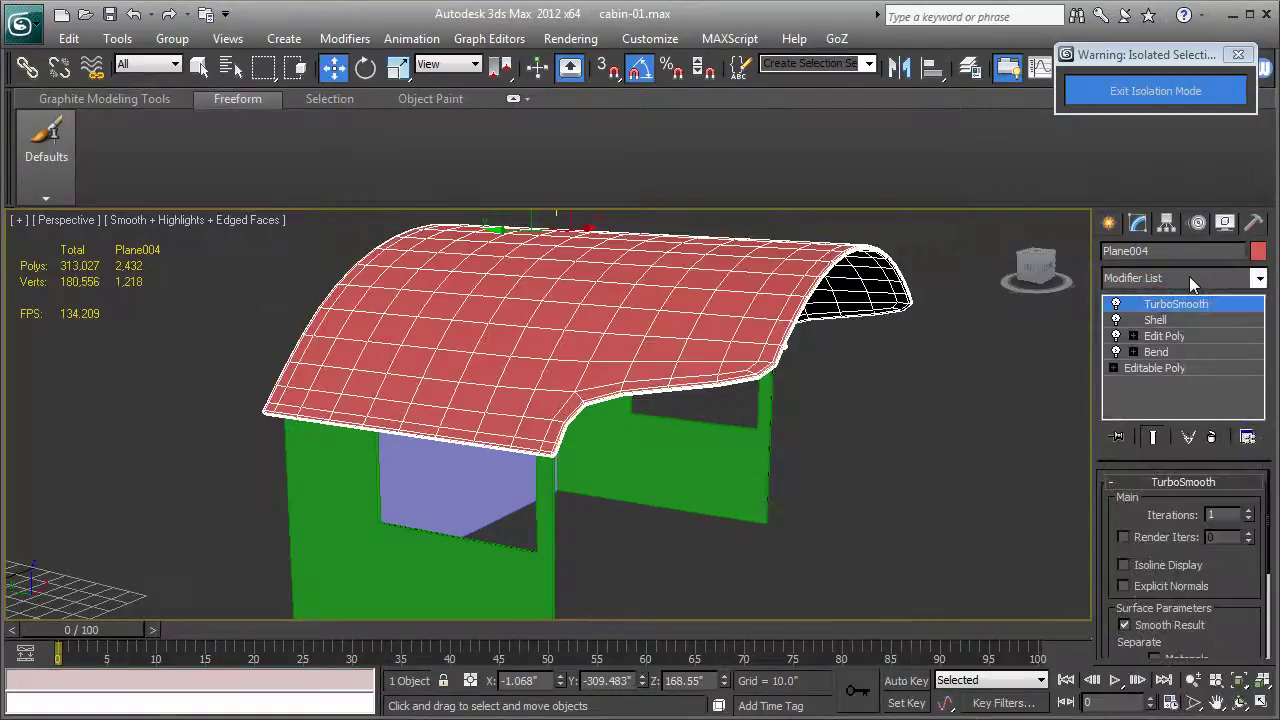
- Set the roof's TurboSmooth to 2 iterations and check the smoothed surface with its edges hidden and shown
key("F4")
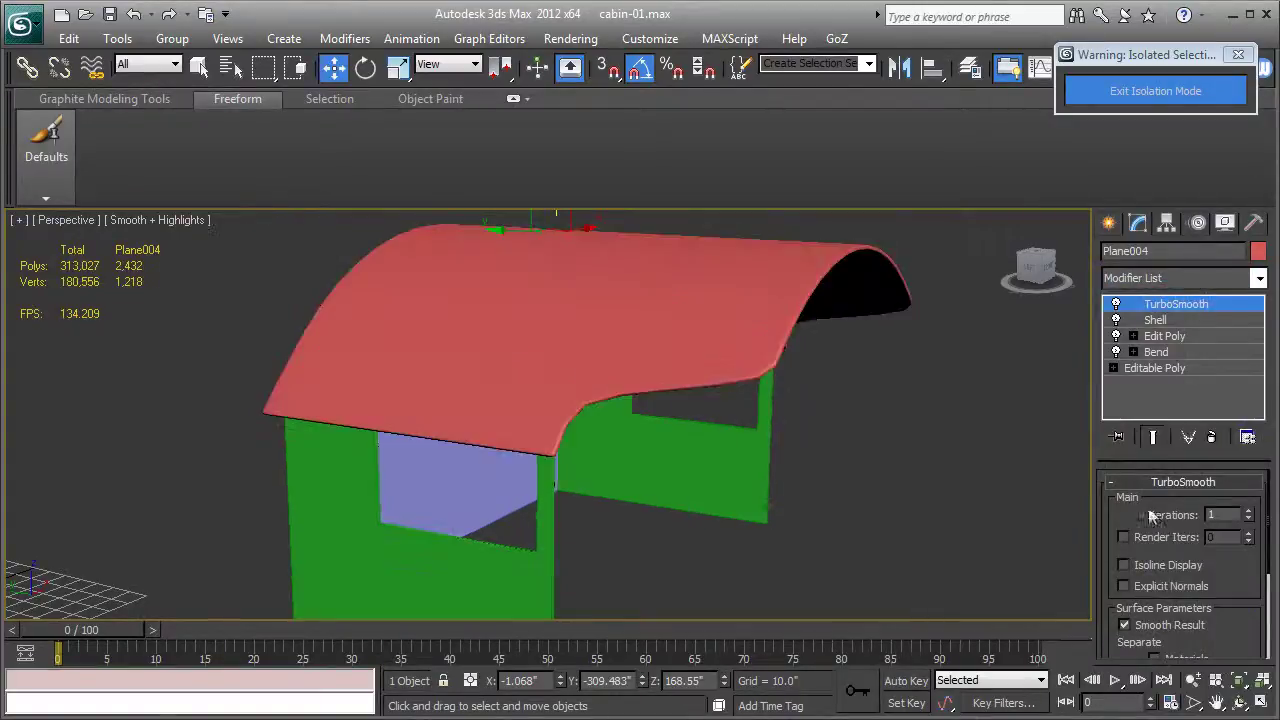
left_click(1249, 511)
mouse_move(715, 455)
middle_mouse_down("alt")
mouse_move(884, 459)
mouse_move(586, 486)
mouse_move(429, 479)
mouse_move(496, 397)
mouse_move(651, 410)
mouse_move(787, 467)
middle_mouse_up("alt")
key("F4")
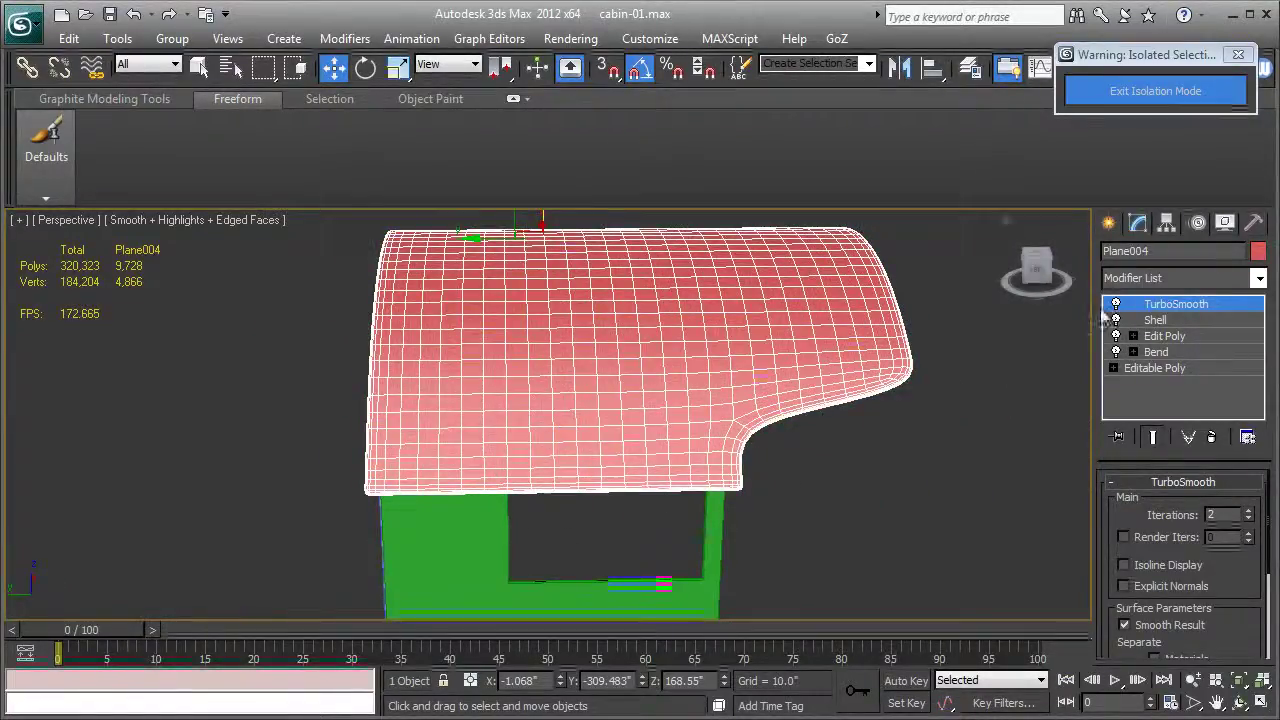
- Compare the roof's corners and border with TurboSmooth switched off and on, hiding the edged faces for the shaded comparison
left_click(1116, 304)
middle_click_drag(819, 467, 770, 492, "alt")
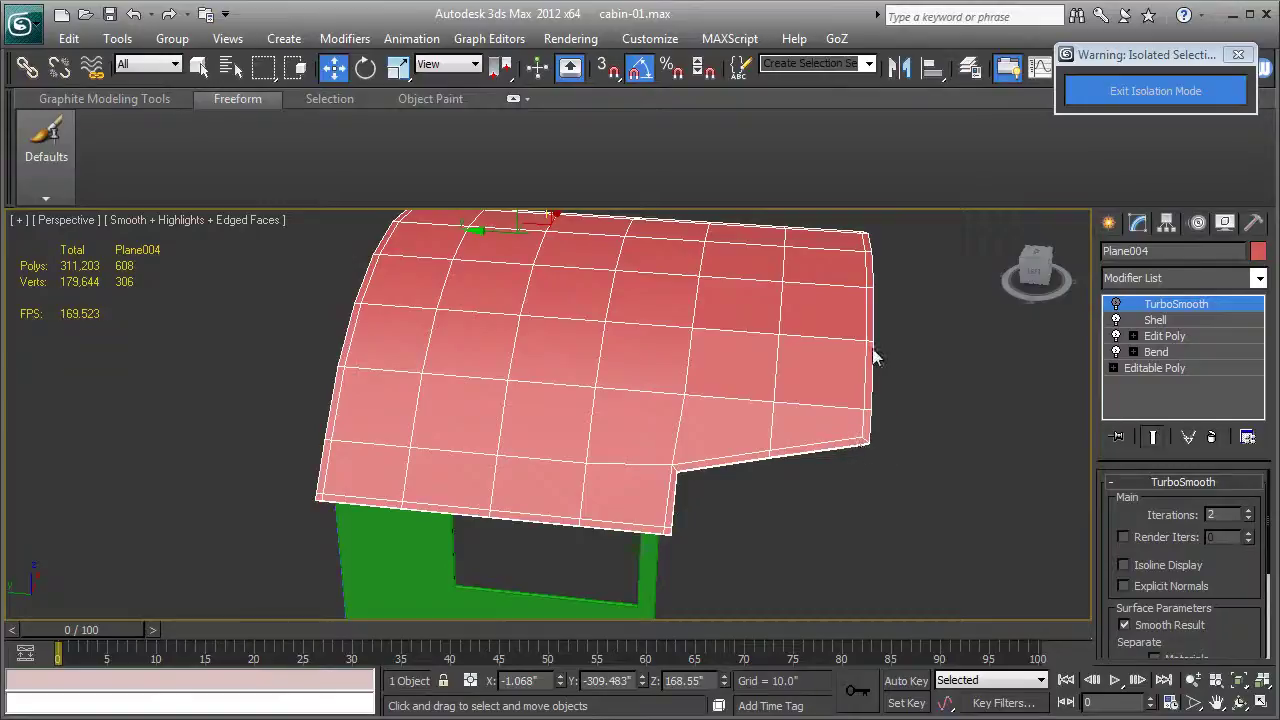
scroll(862, 434, "up", 2)
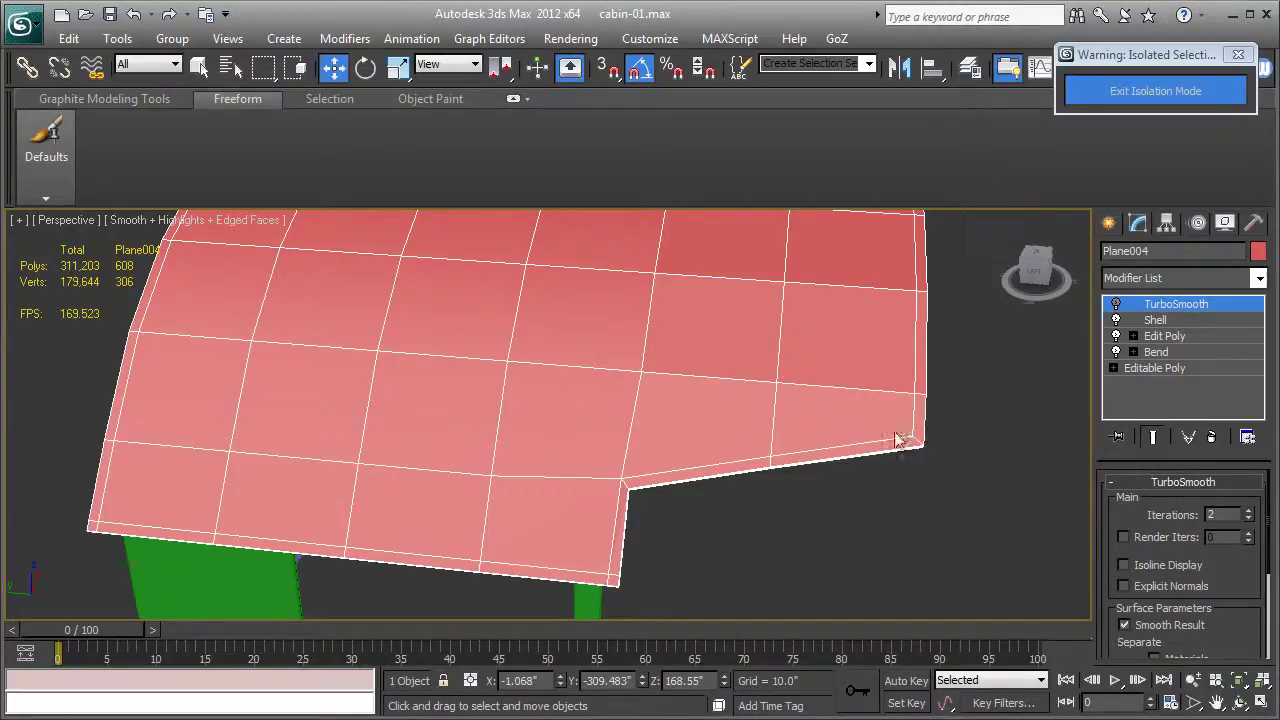
middle_click_drag(884, 442, 875, 452)
scroll(875, 457, "down", 2)
key("F4")
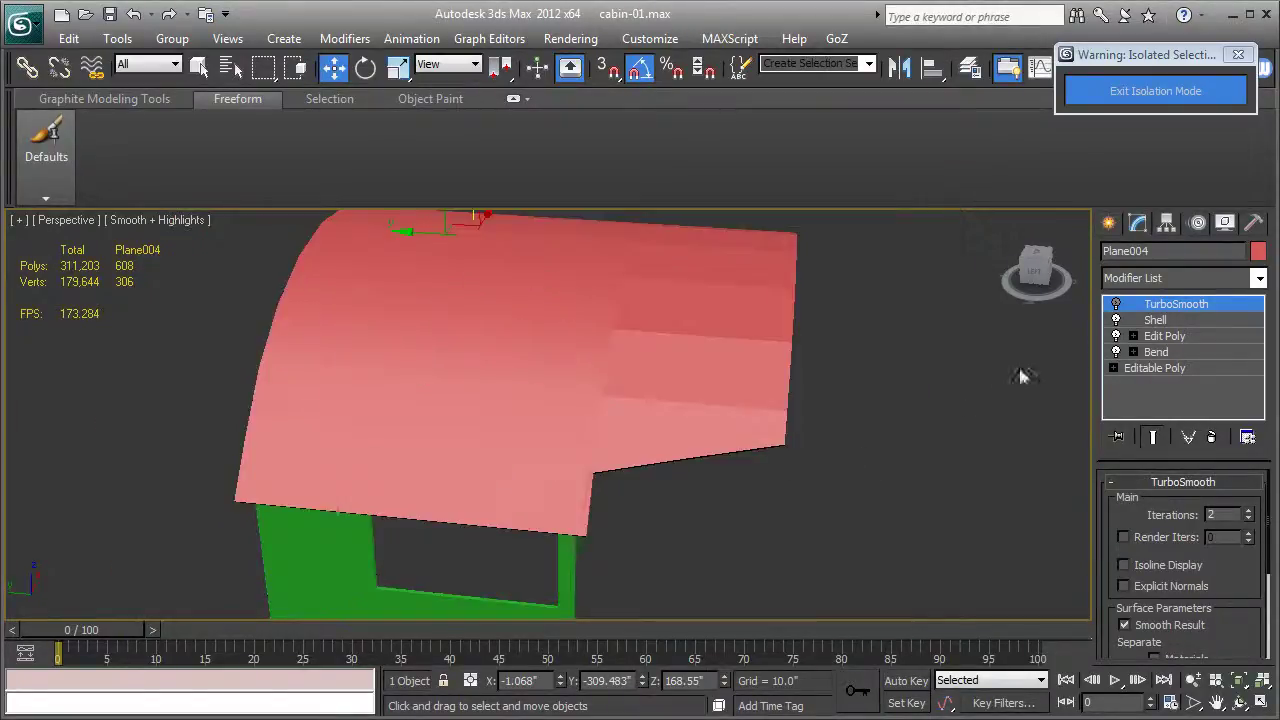
left_click(1116, 304)
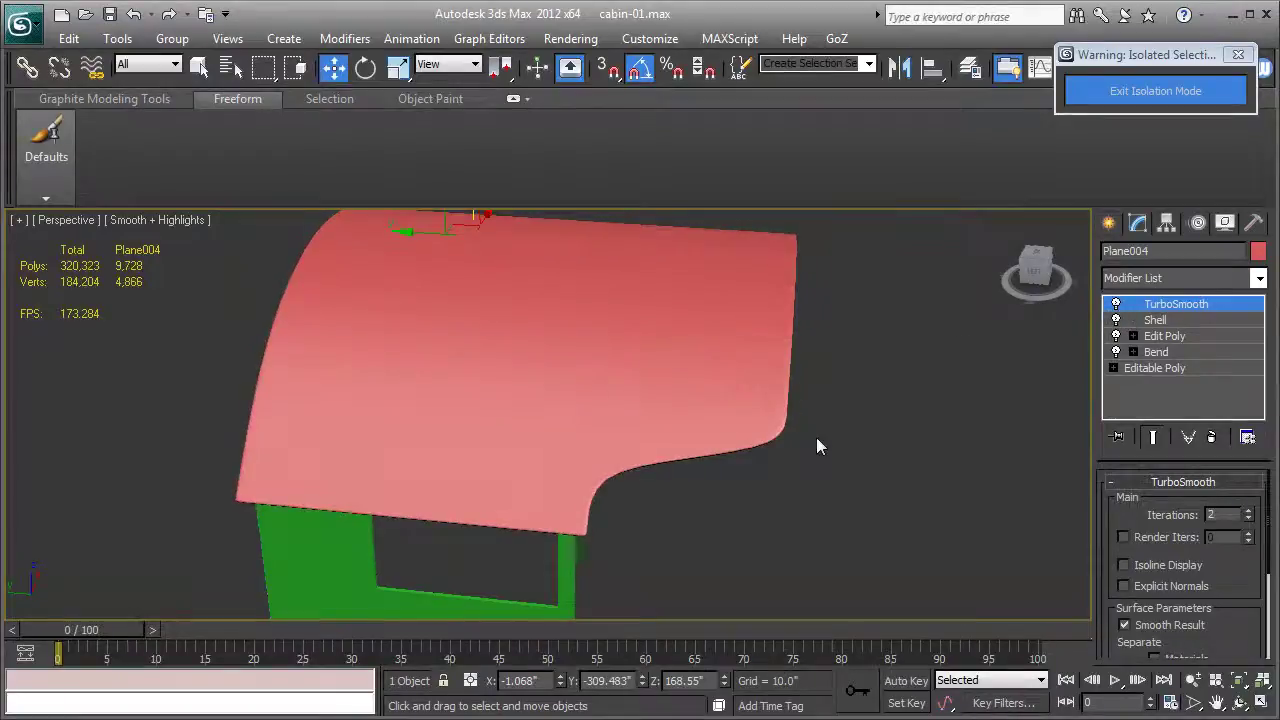
middle_click_drag(809, 437, 840, 445, "alt")
- Rename the roof object cabin_roof-01 and inspect its fit over the cab walls from the other end
left_click_drag(1168, 256, 1058, 257)
type("cabin_roof-01")
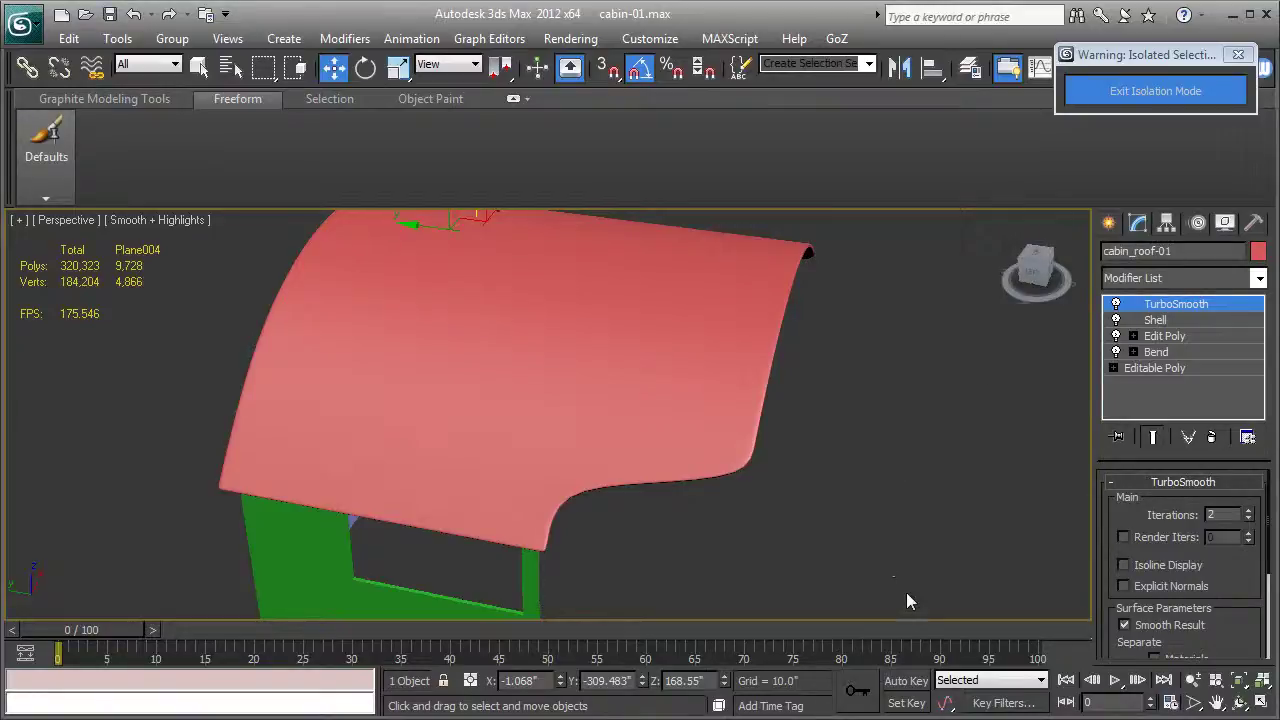
middle_click_drag(777, 517, 694, 430, "alt")
middle_click_drag(542, 513, 547, 388, "alt")
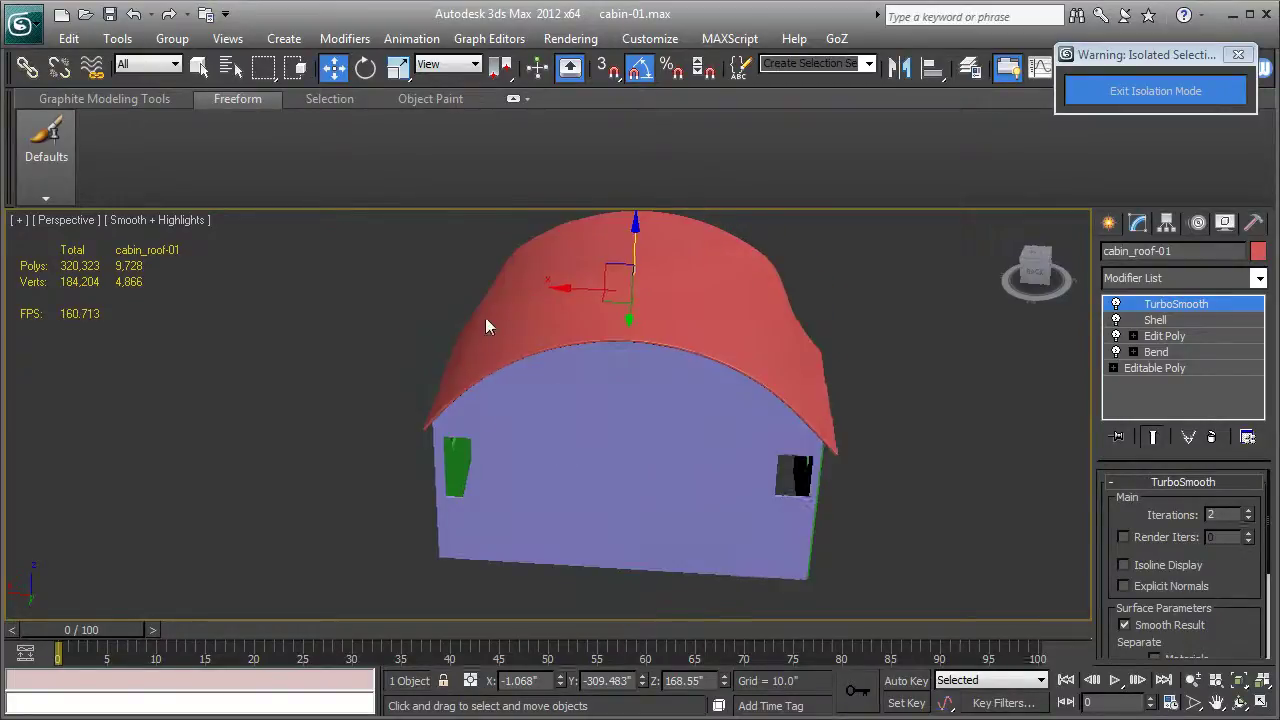